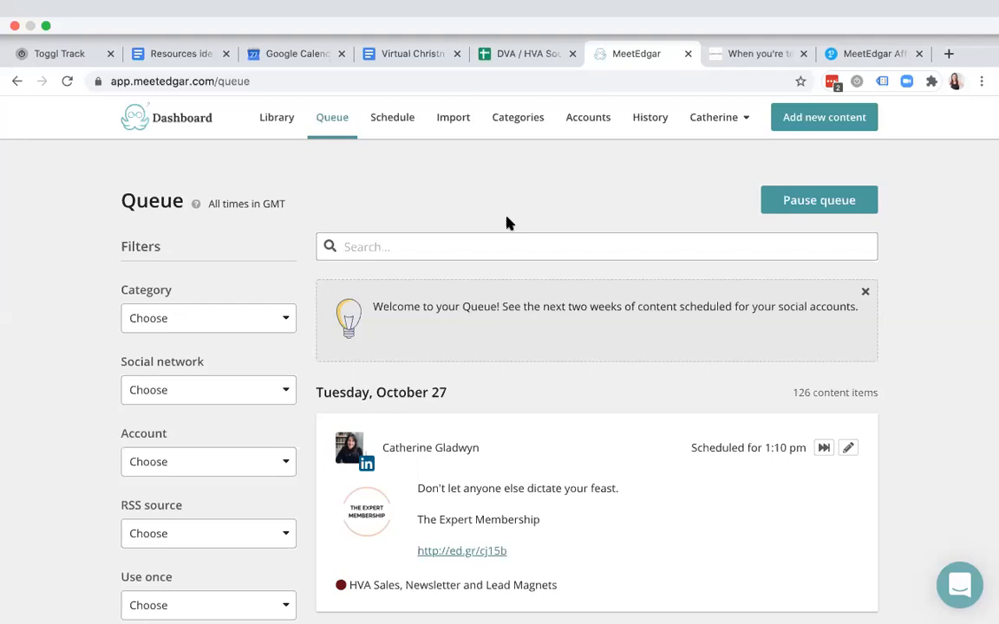
# - Open the Accounts page, dismiss the promo banner, and review the Facebook, LinkedIn and Twitter cards
pyautogui.click(589, 120)
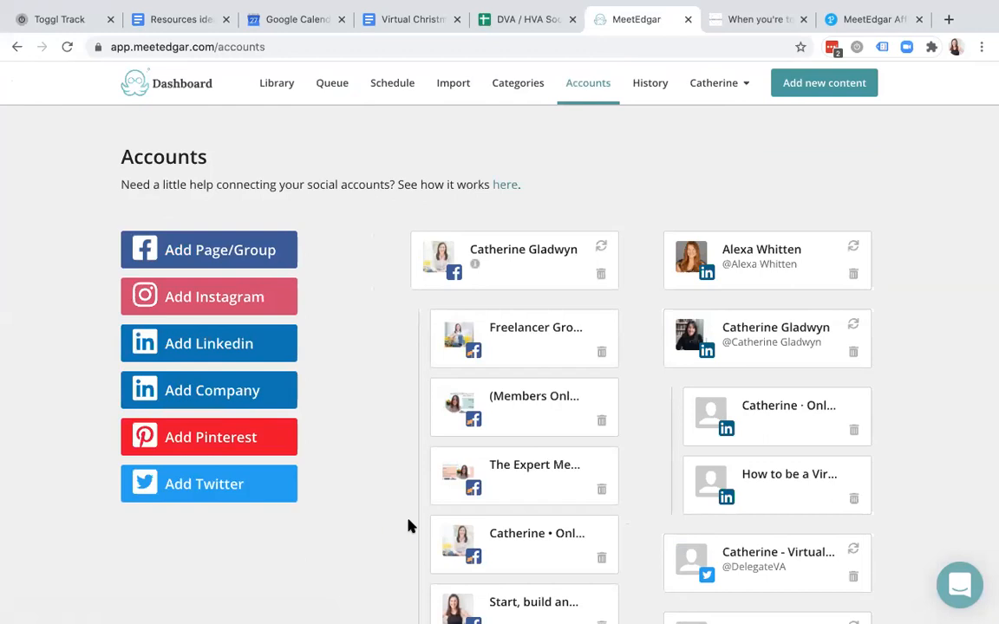
pyautogui.scroll(-2, 408, 526)
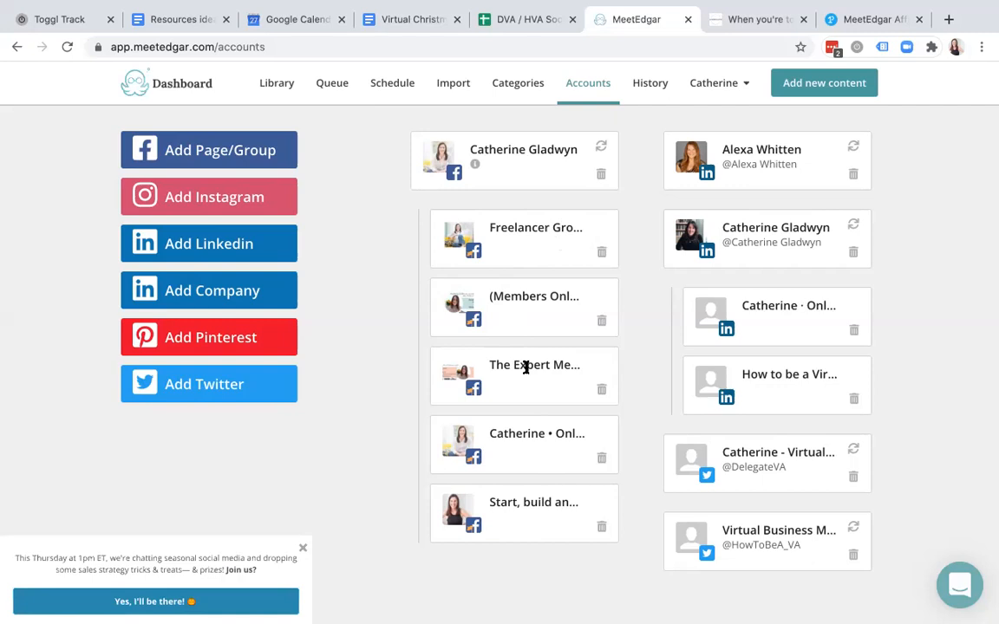
pyautogui.click(302, 549)
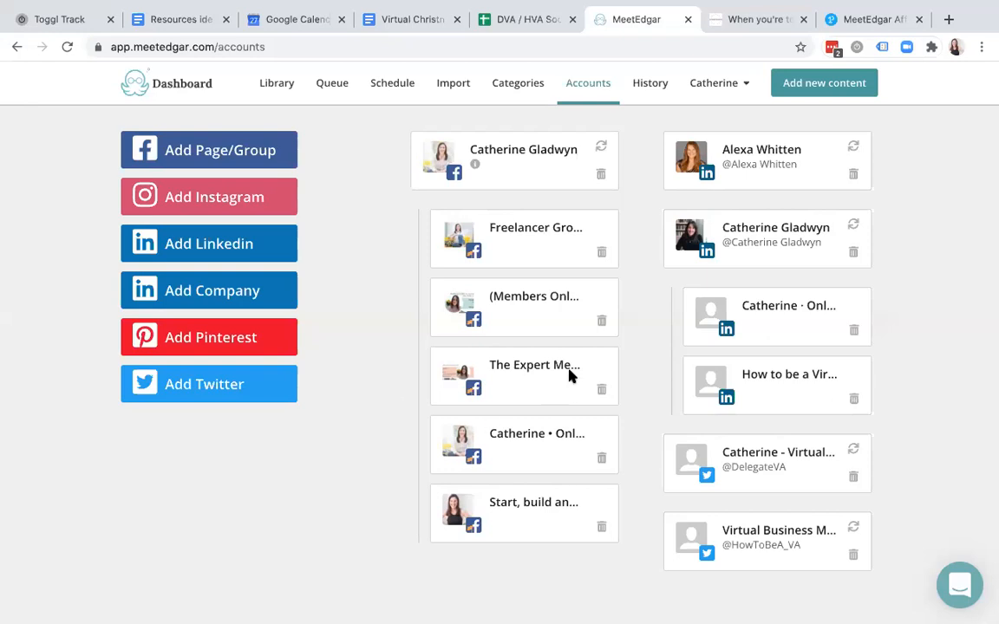
pyautogui.scroll(1, 568, 374)
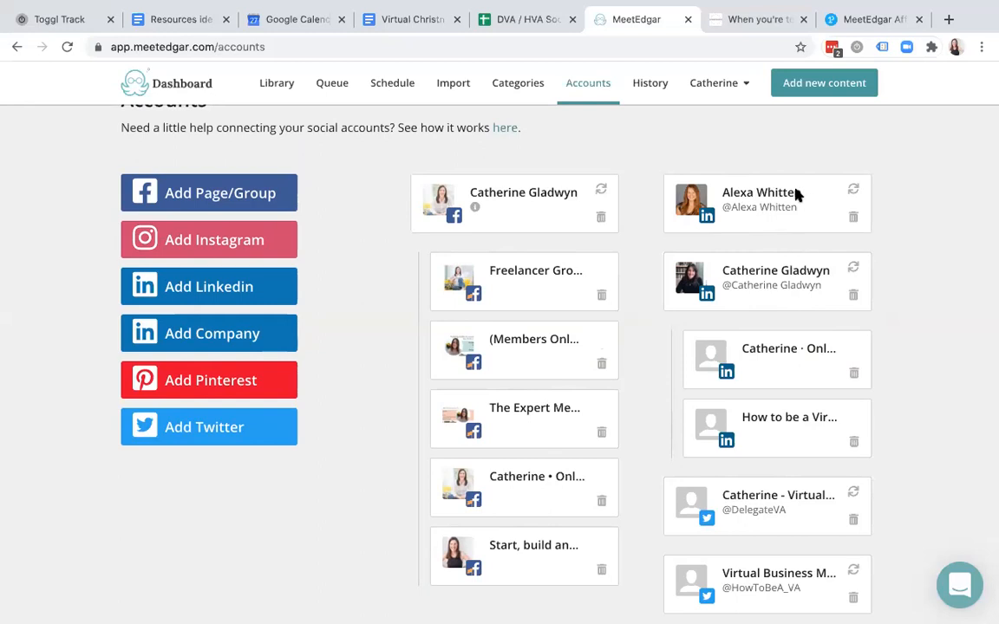
pyautogui.scroll(-1, 798, 195)
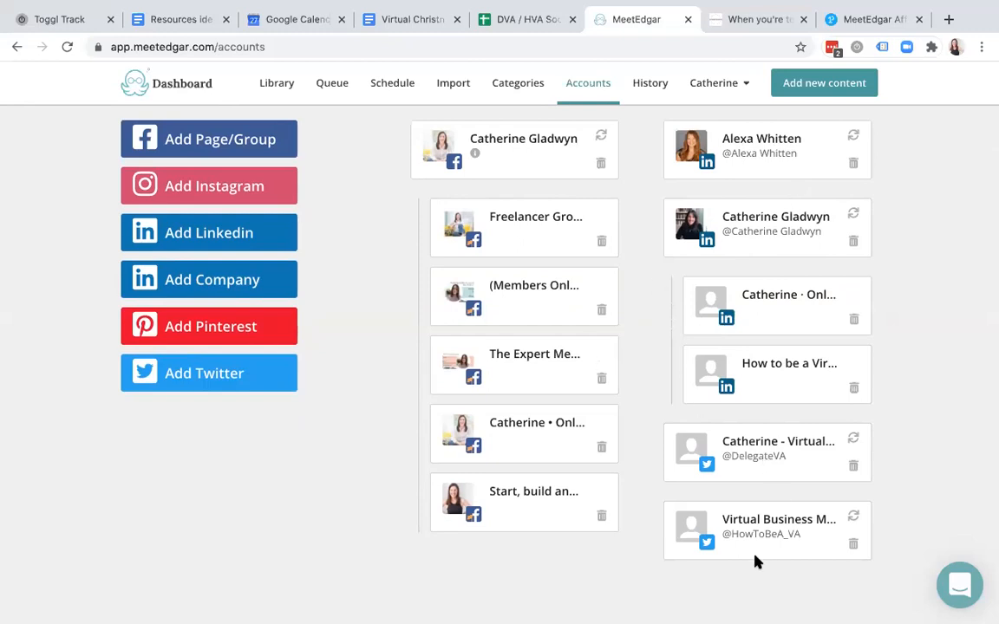
pyautogui.scroll(1, 756, 402)
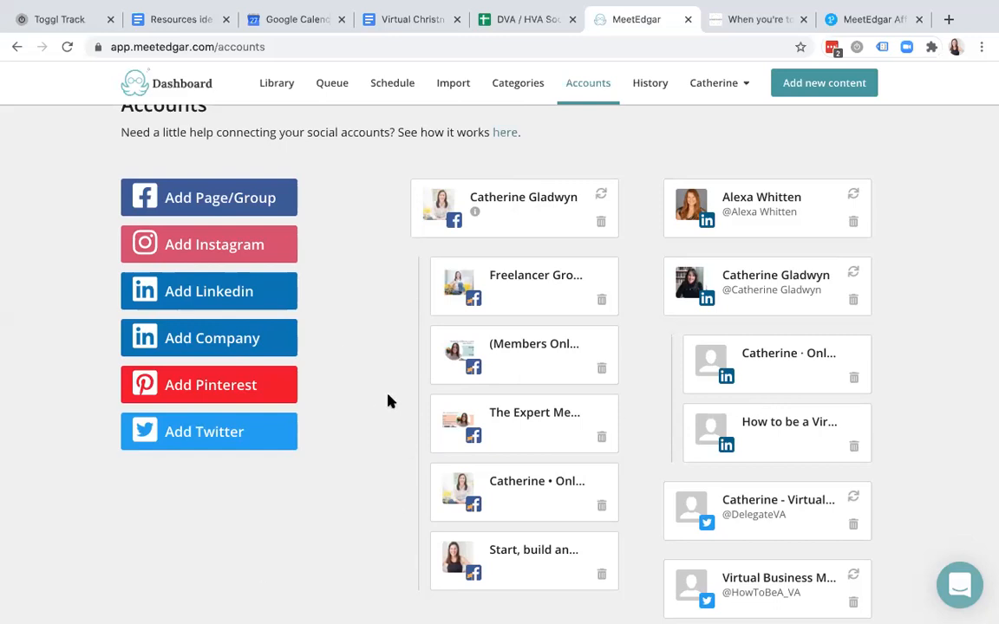
pyautogui.scroll(1, 389, 401)
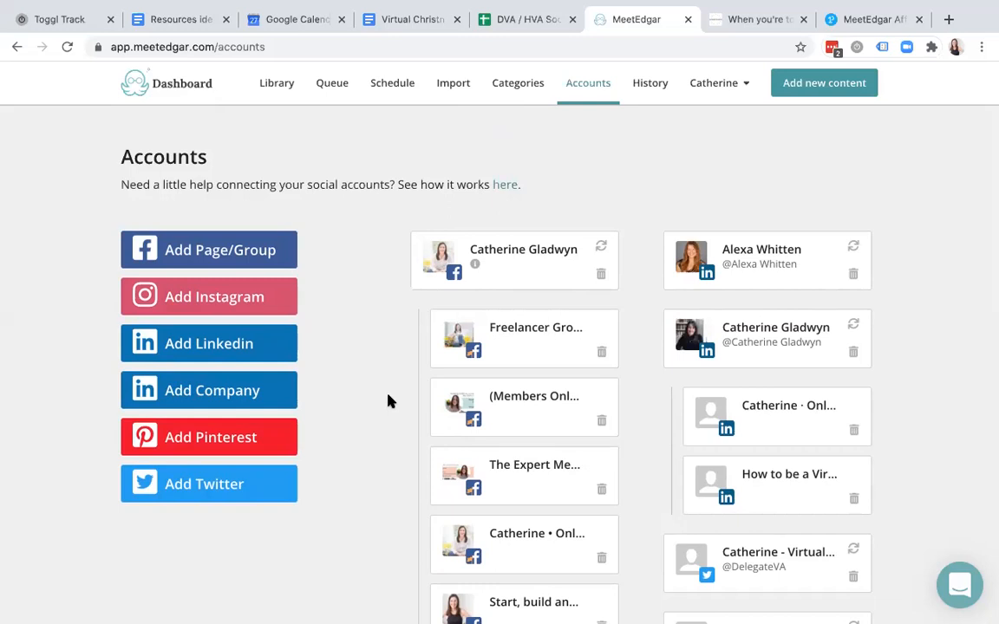
# - Open the Categories page and browse all 16 category cards, including DVA Tips and General
pyautogui.click(530, 88)
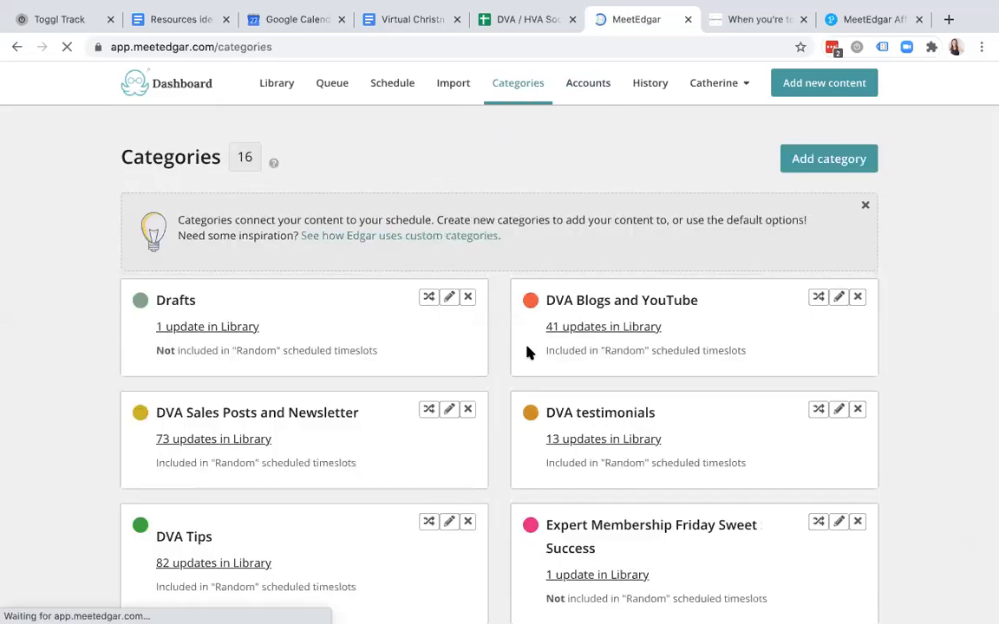
pyautogui.scroll(-2, 526, 355)
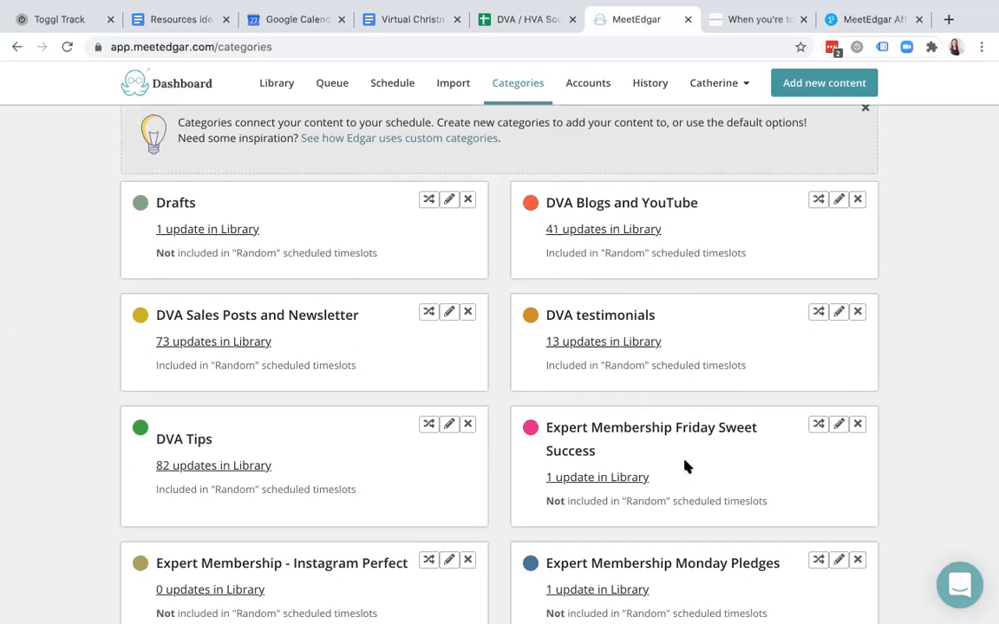
pyautogui.scroll(-6, 685, 467)
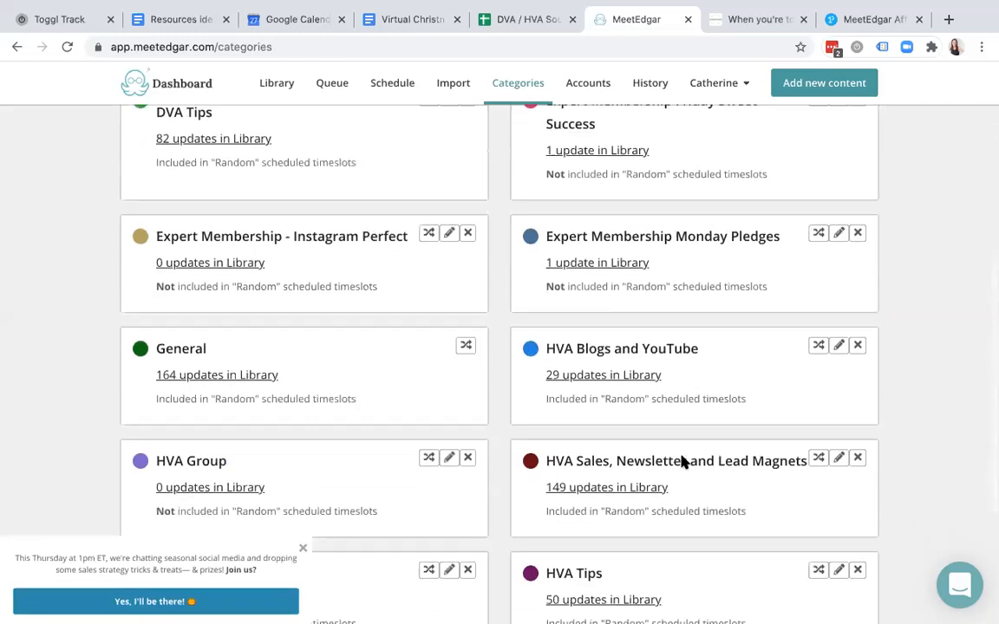
pyautogui.scroll(-1, 683, 462)
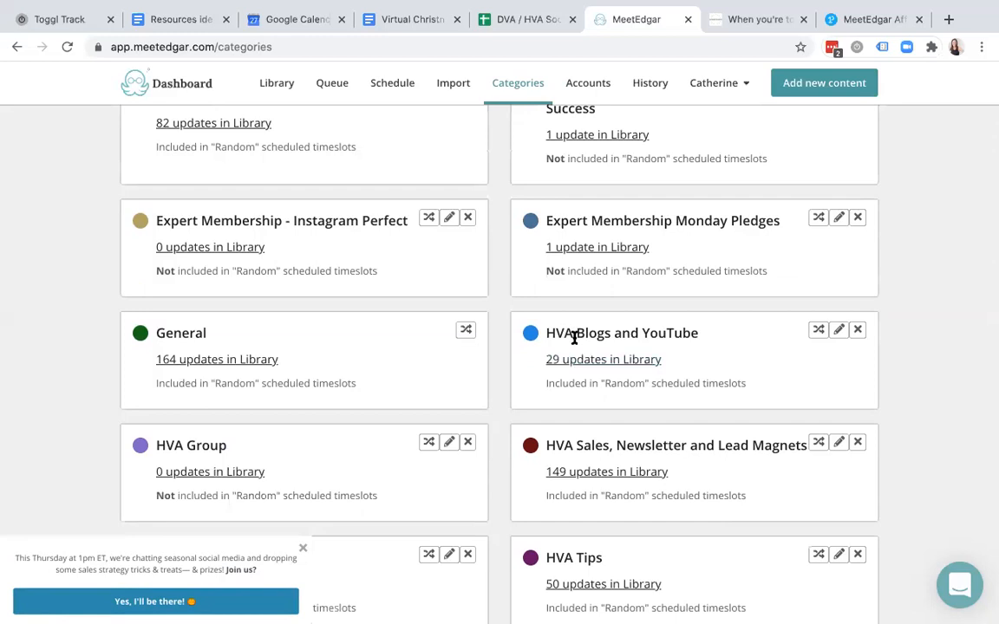
pyautogui.scroll(-4, 574, 338)
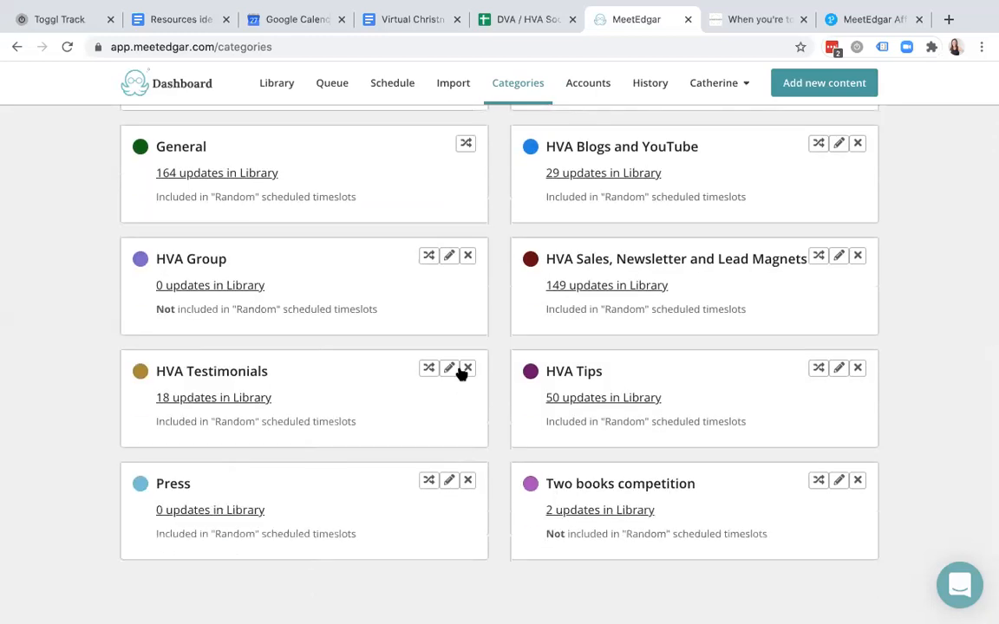
pyautogui.scroll(7, 453, 378)
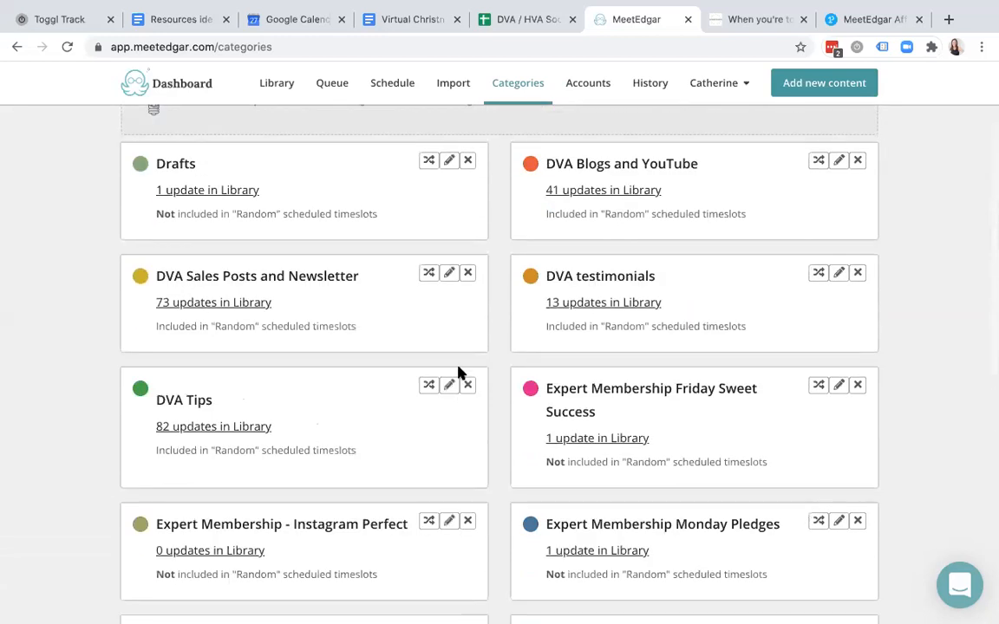
pyautogui.scroll(1, 458, 373)
pyautogui.scroll(-3, 459, 373)
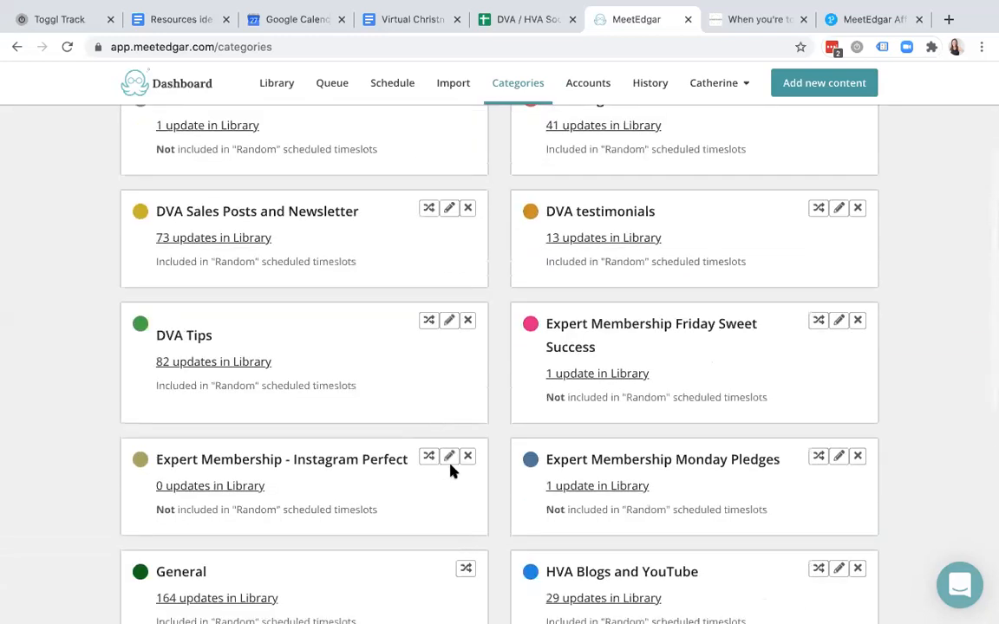
# - Delete the empty Expert Membership - Instagram Perfect category, confirming with 'Yes, delete'
pyautogui.click(467, 456)
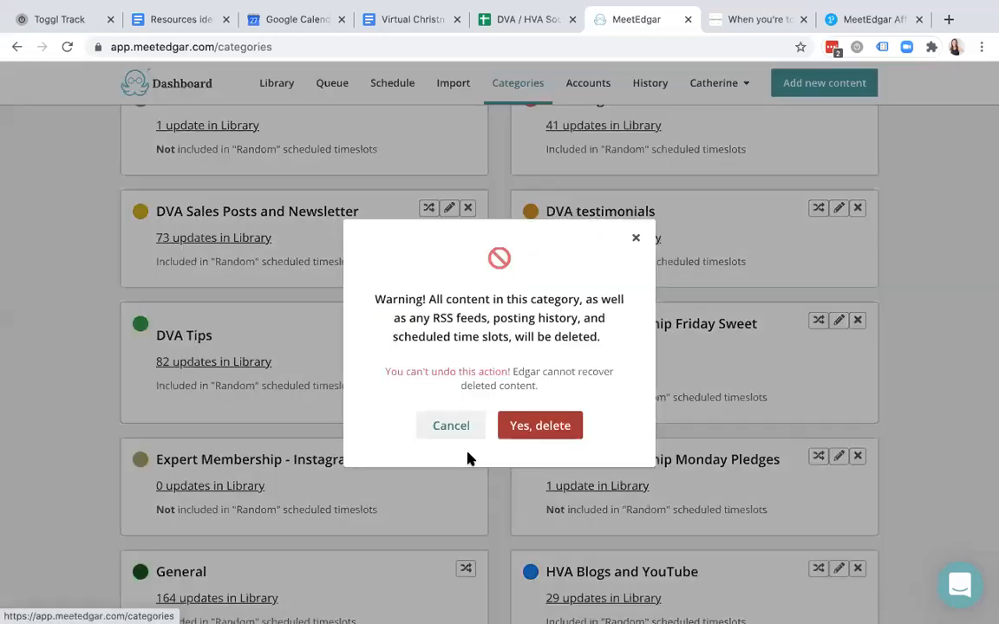
pyautogui.click(524, 426)
pyautogui.scroll(3, 402, 390)
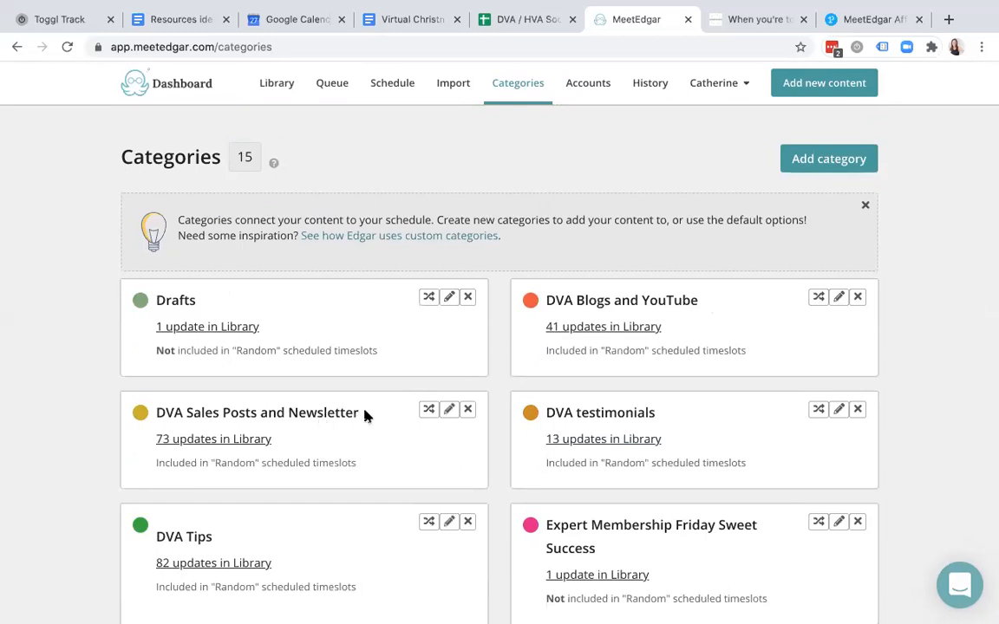
# - Scroll the categories and highlight the DVA Sales Posts and Newsletter and DVA Tips names
pyautogui.scroll(-5, 365, 416)
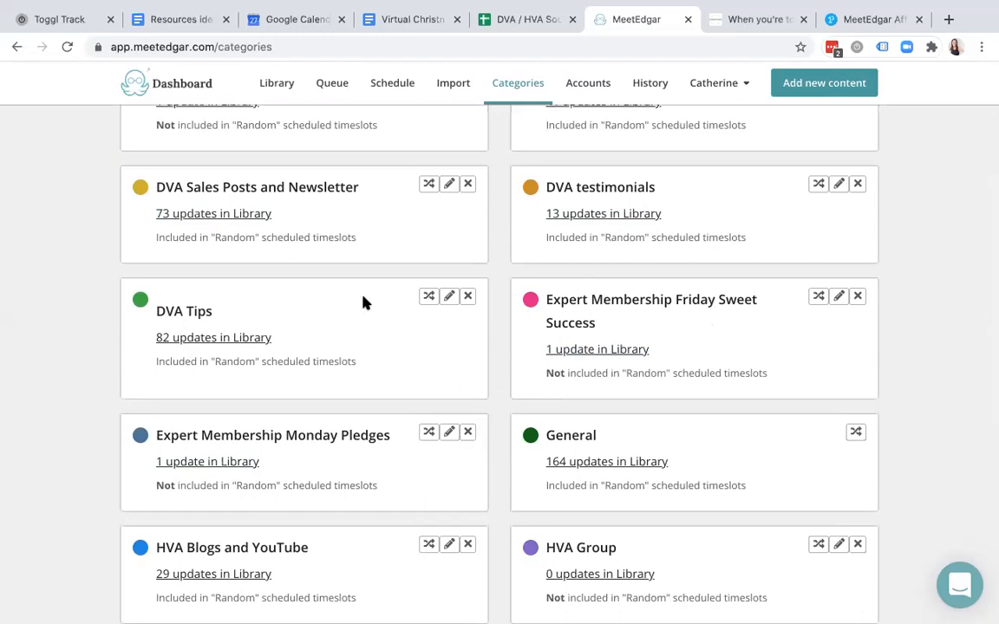
pyautogui.scroll(3, 363, 301)
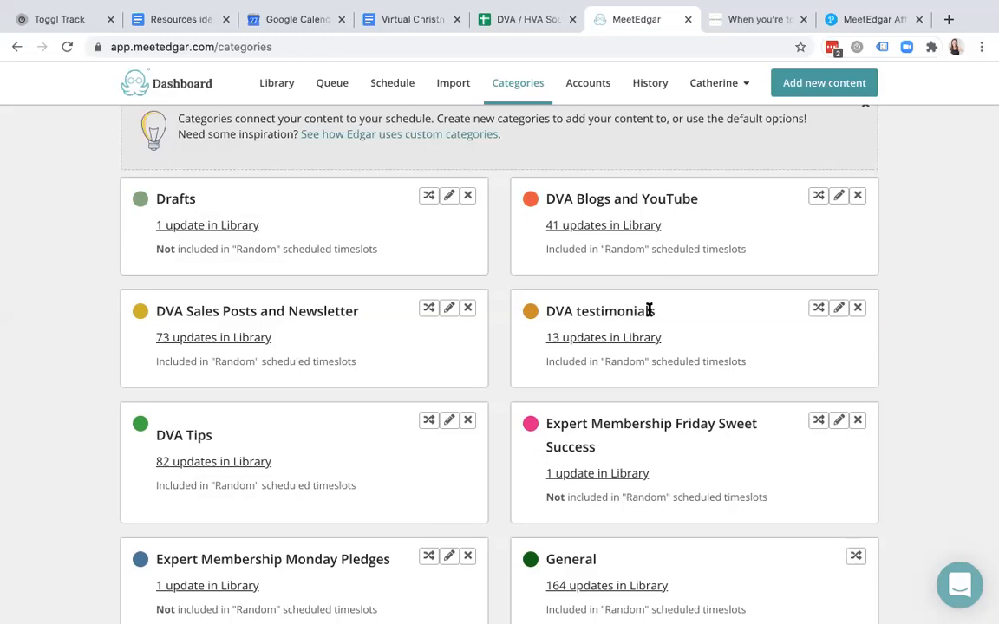
pyautogui.scroll(-4, 648, 311)
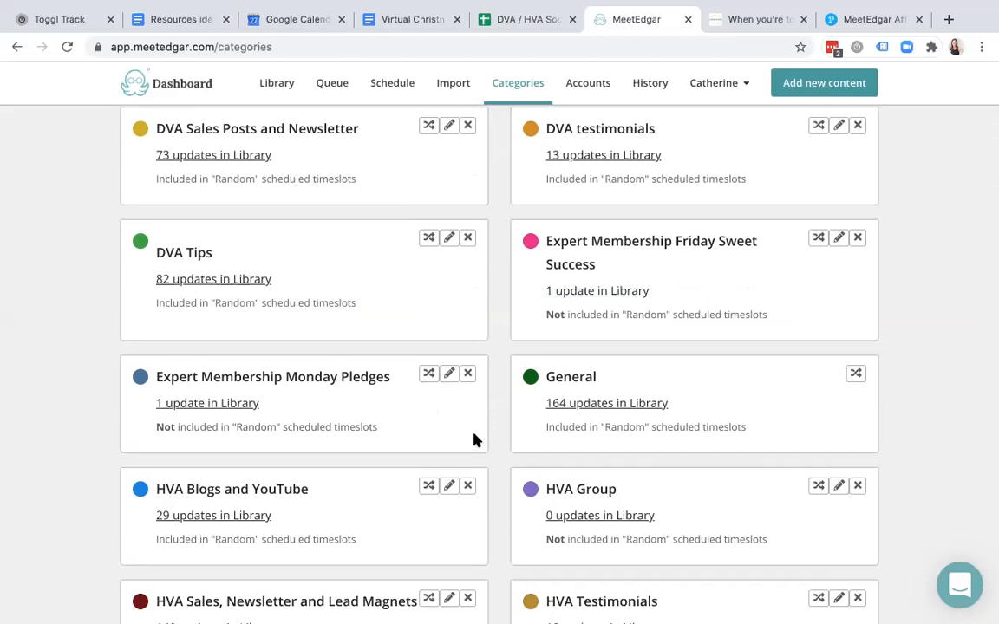
pyautogui.scroll(-4, 474, 440)
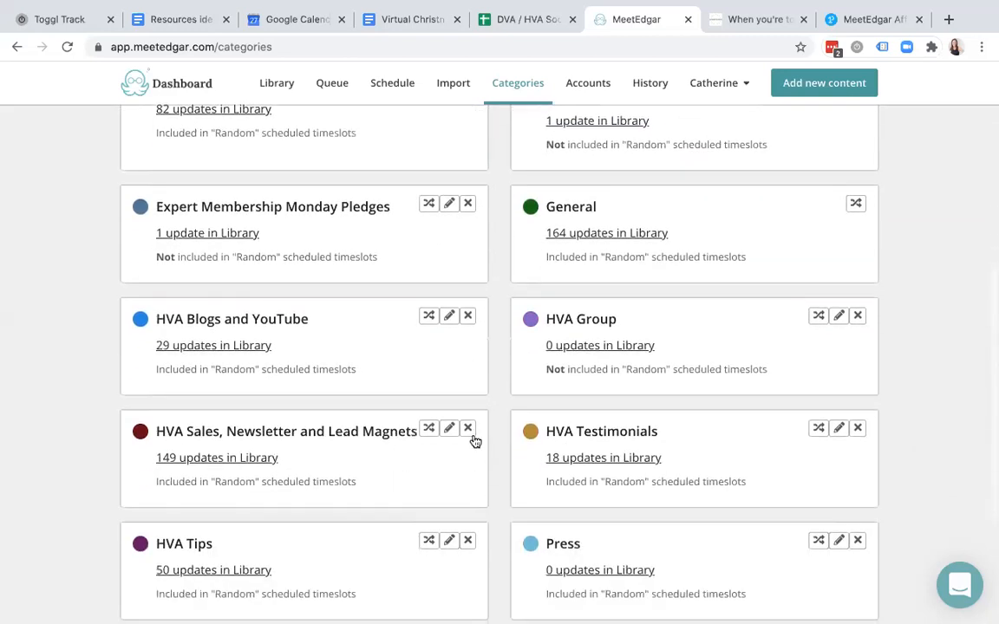
pyautogui.scroll(-2, 474, 441)
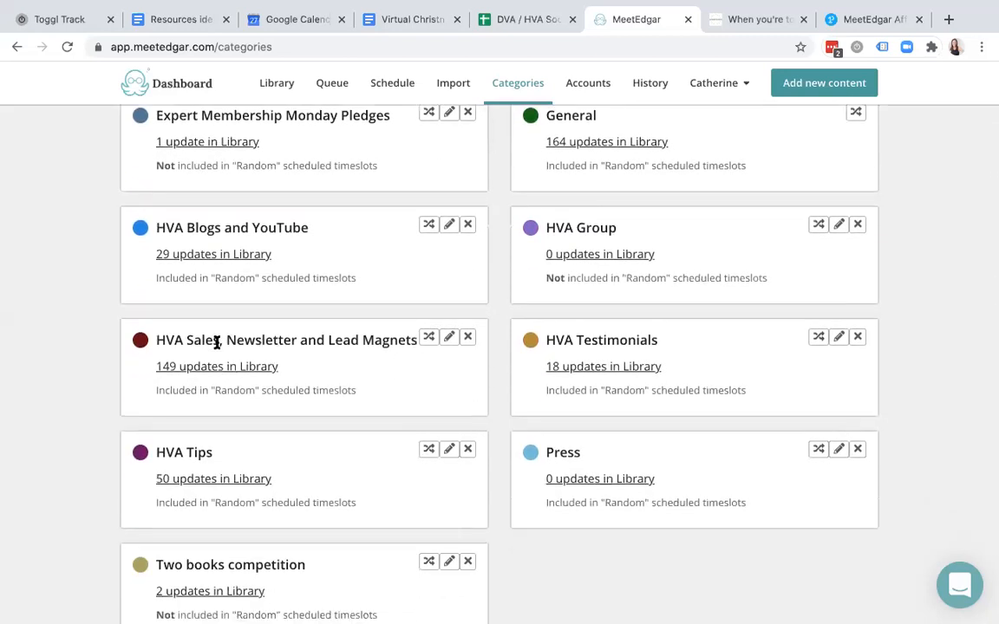
pyautogui.moveTo(187, 339); pyautogui.dragTo(221, 339)
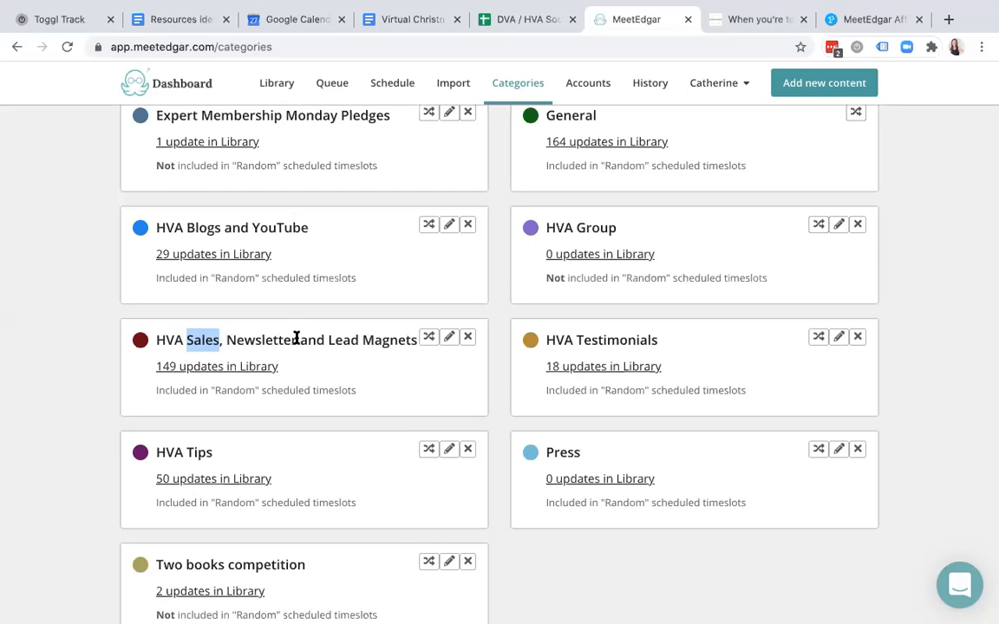
pyautogui.moveTo(227, 340); pyautogui.dragTo(295, 340)
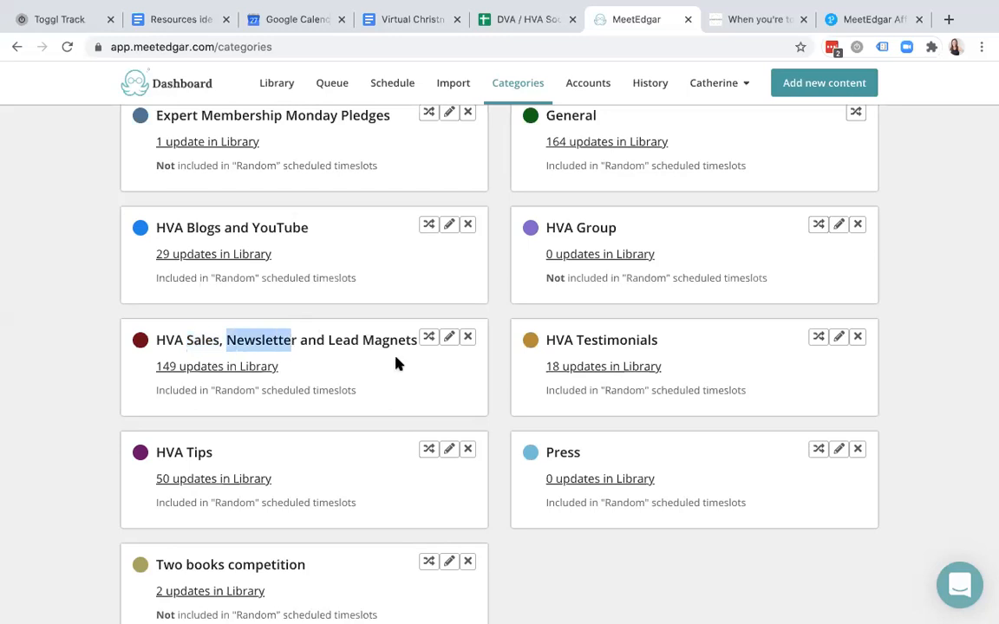
pyautogui.scroll(-2, 396, 365)
pyautogui.moveTo(156, 368); pyautogui.dragTo(212, 372)
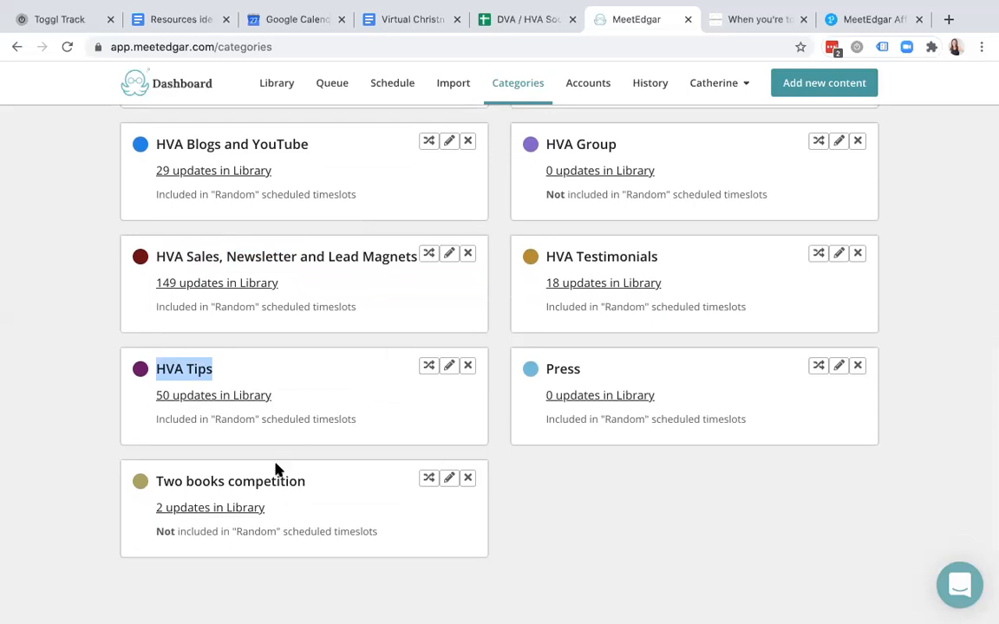
pyautogui.scroll(5, 313, 483)
pyautogui.scroll(9, 313, 483)
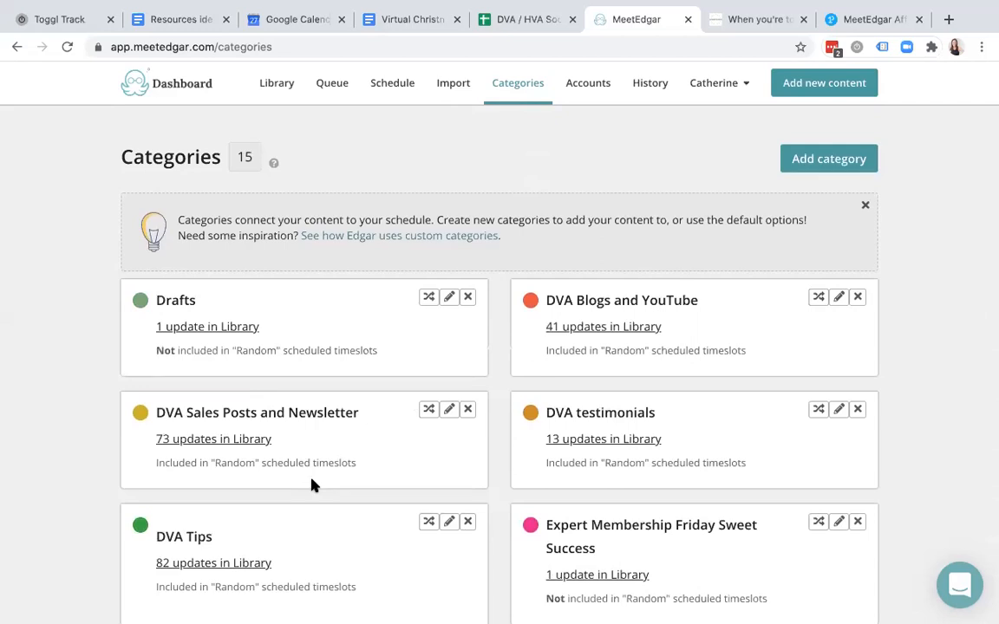
pyautogui.scroll(-7, 414, 413)
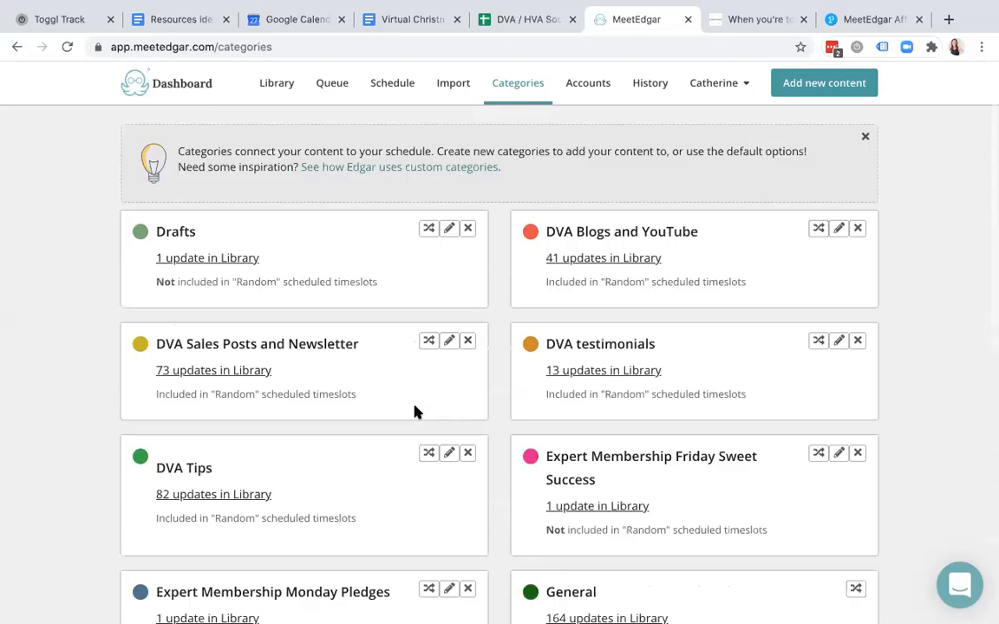
pyautogui.scroll(-1, 414, 413)
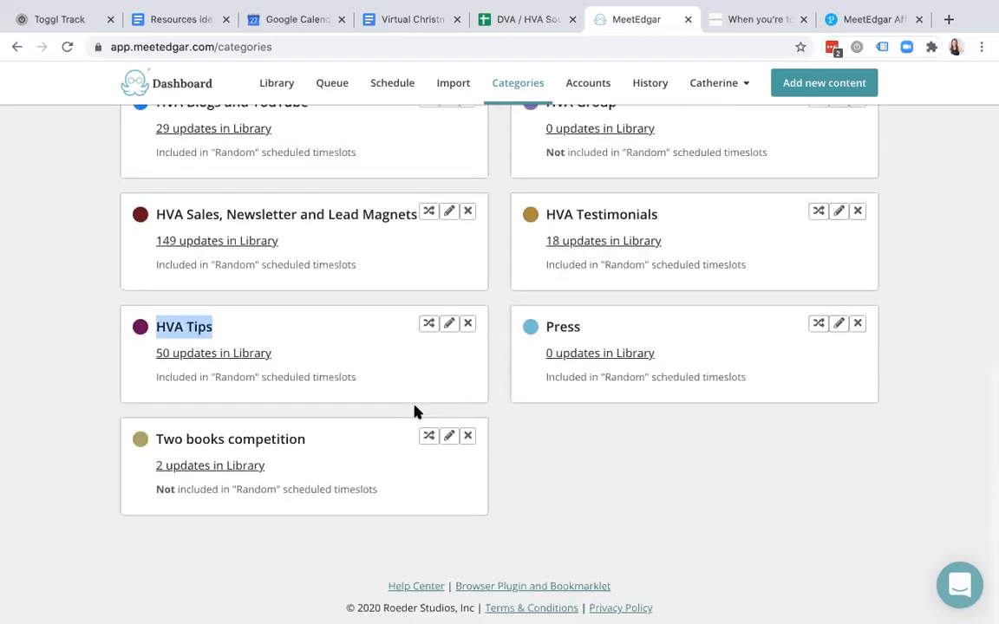
pyautogui.click(617, 449)
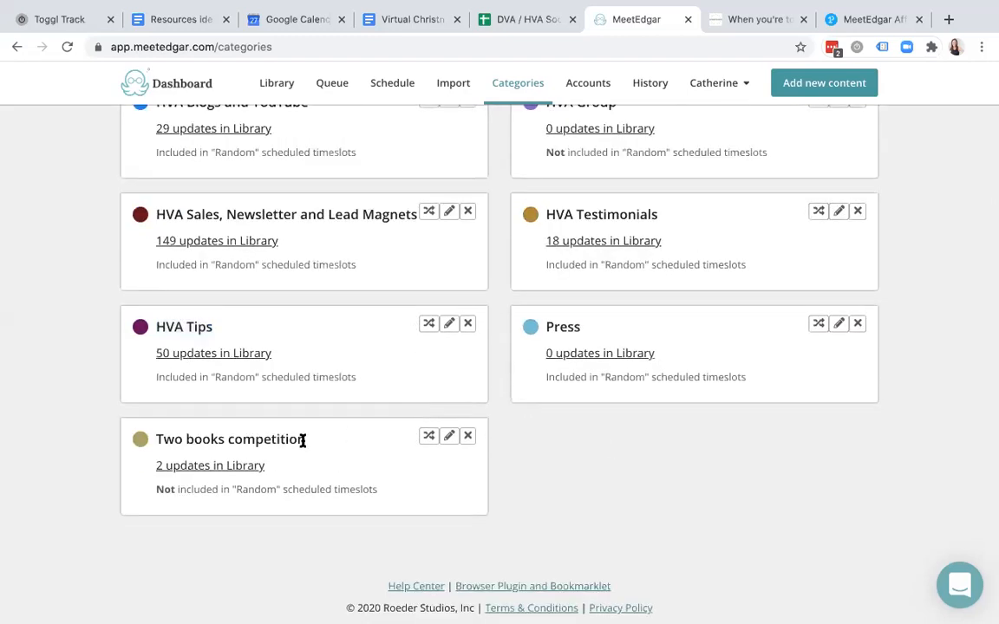
# - Highlight the Two books competition category name, then return to the top of the list
pyautogui.scroll(4, 323, 355)
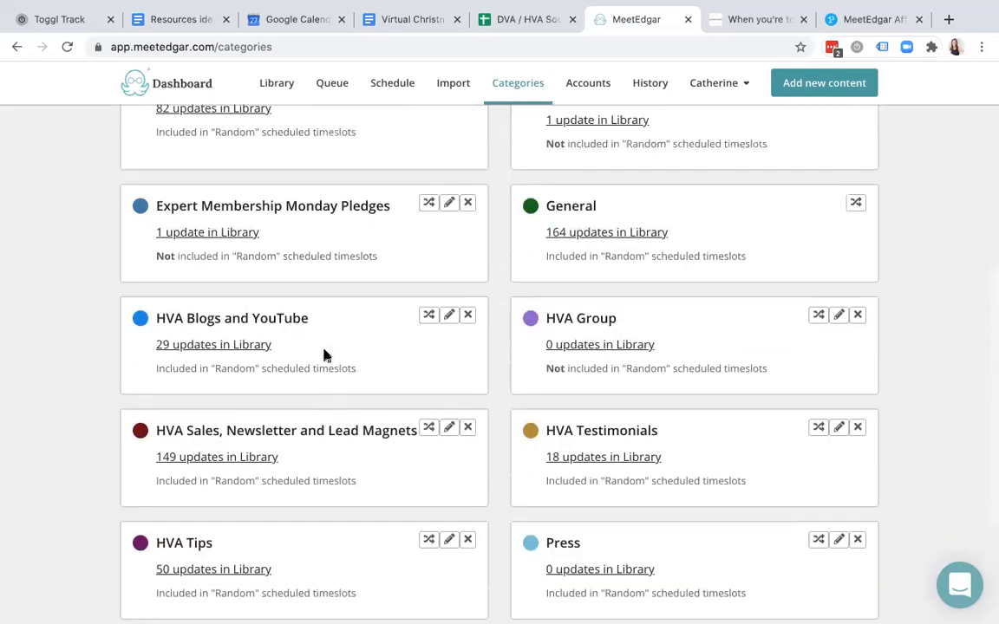
pyautogui.scroll(4, 324, 351)
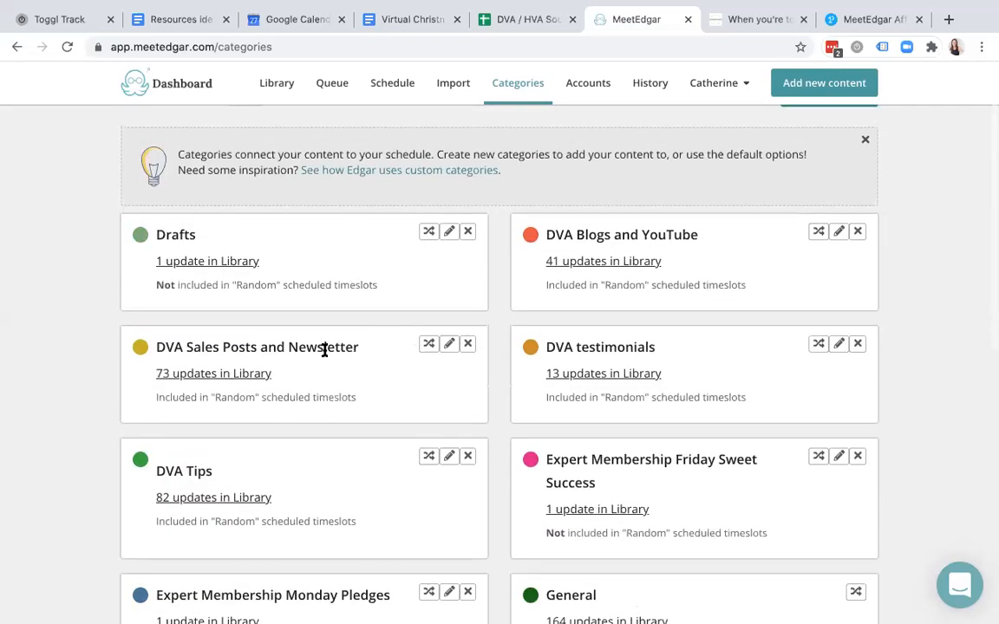
pyautogui.scroll(-1, 324, 351)
pyautogui.scroll(-7, 324, 350)
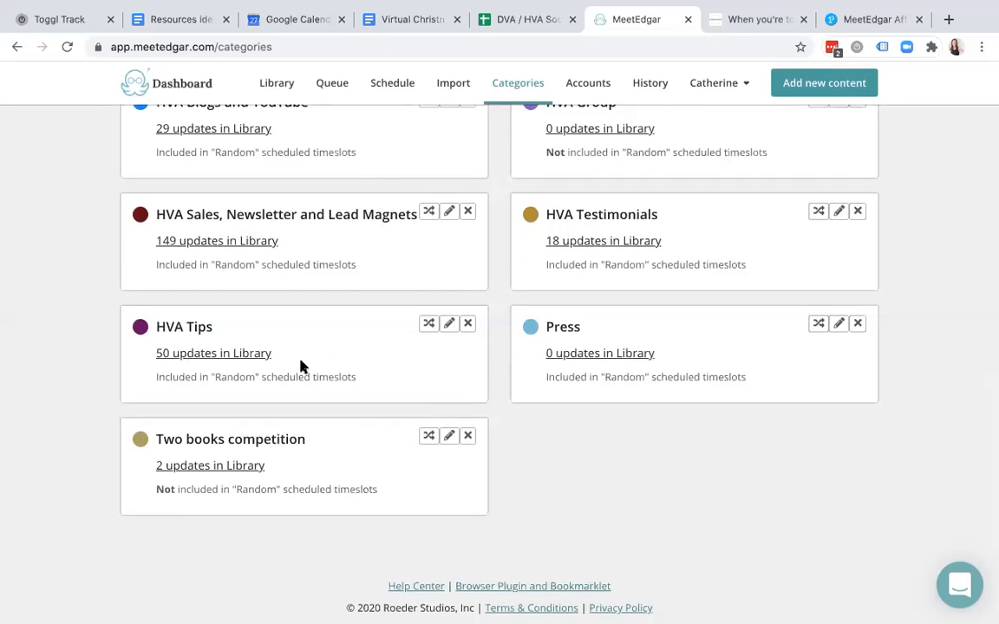
pyautogui.moveTo(308, 446); pyautogui.dragTo(156, 443)
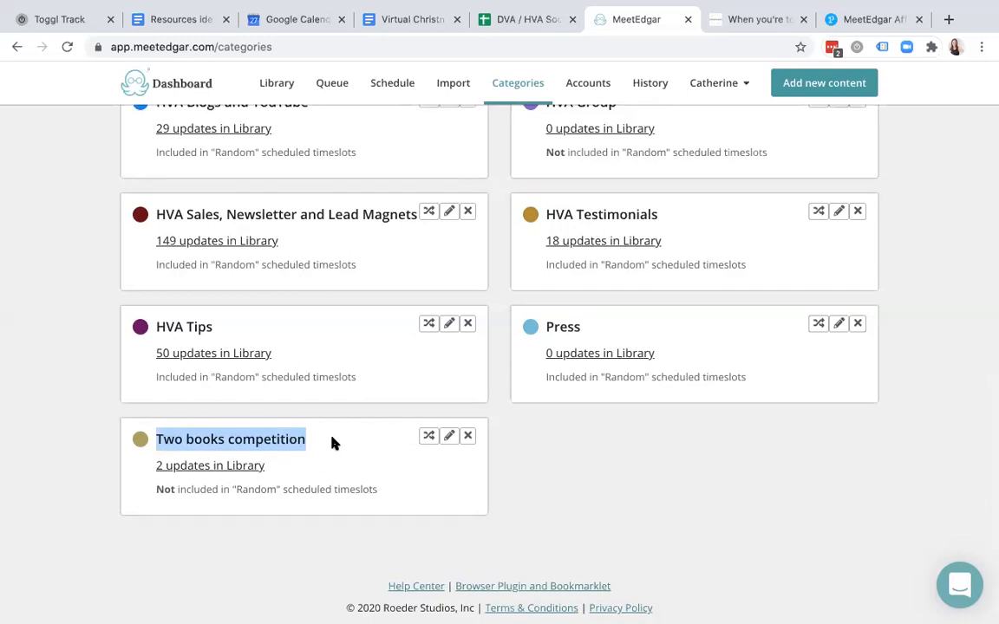
pyautogui.click(291, 439)
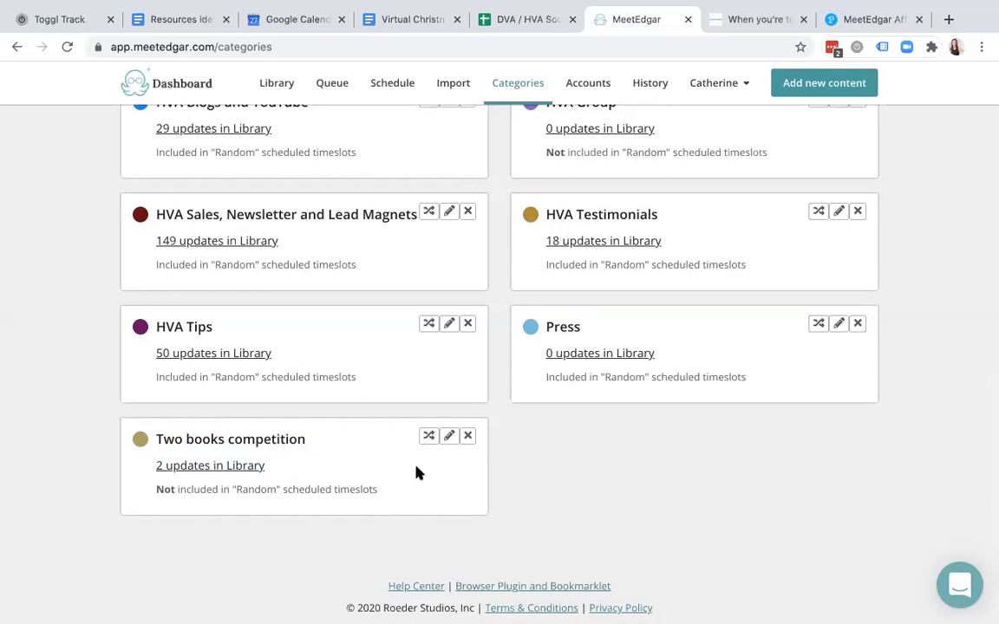
pyautogui.scroll(5, 593, 364)
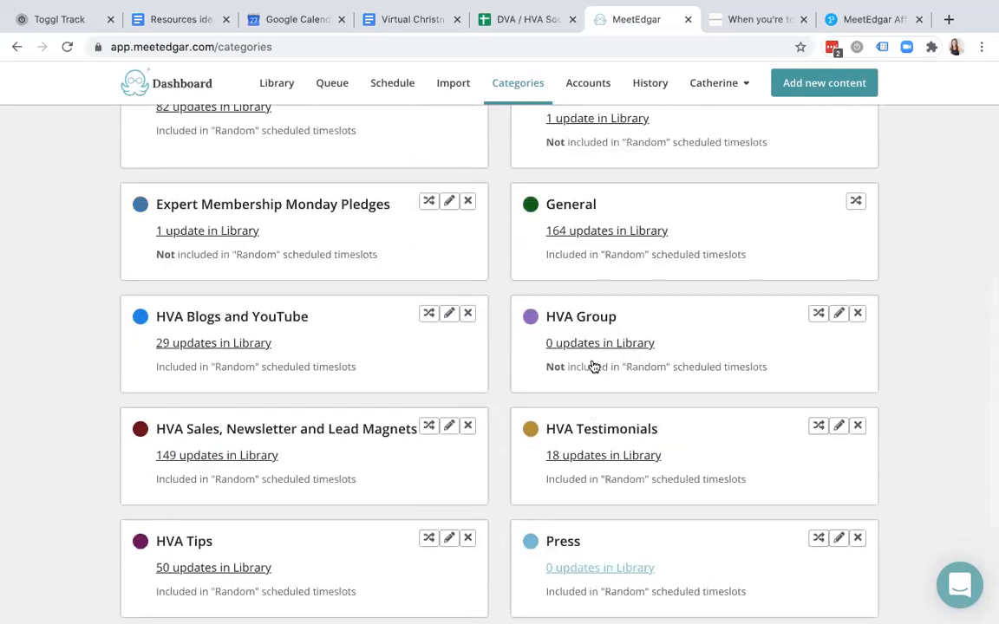
pyautogui.scroll(3, 593, 365)
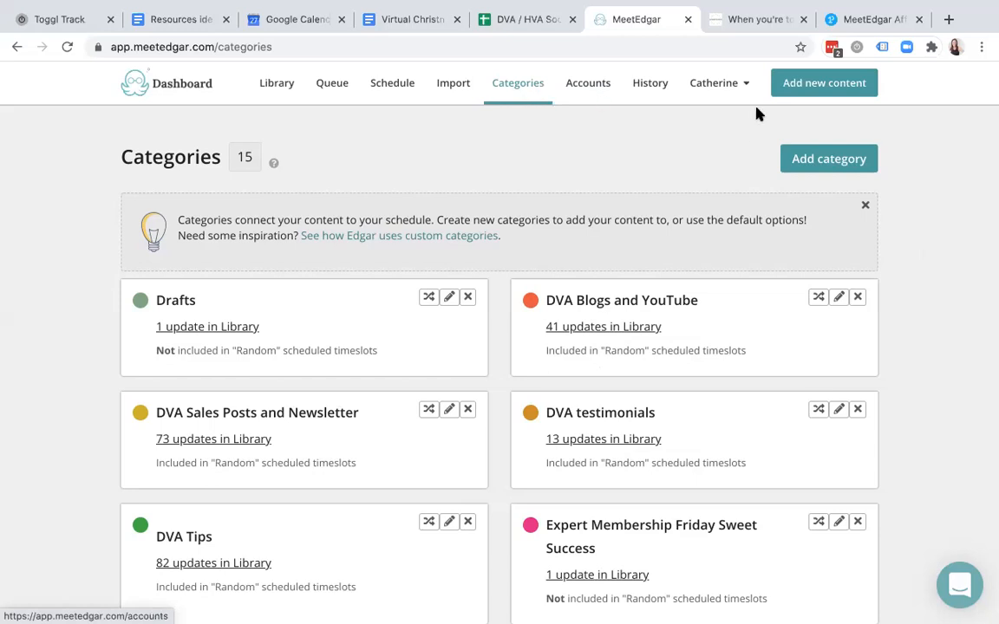
# - Open the new-content composer, dismiss the webinar popup, and toggle select-all accounts on and off
pyautogui.click(823, 84)
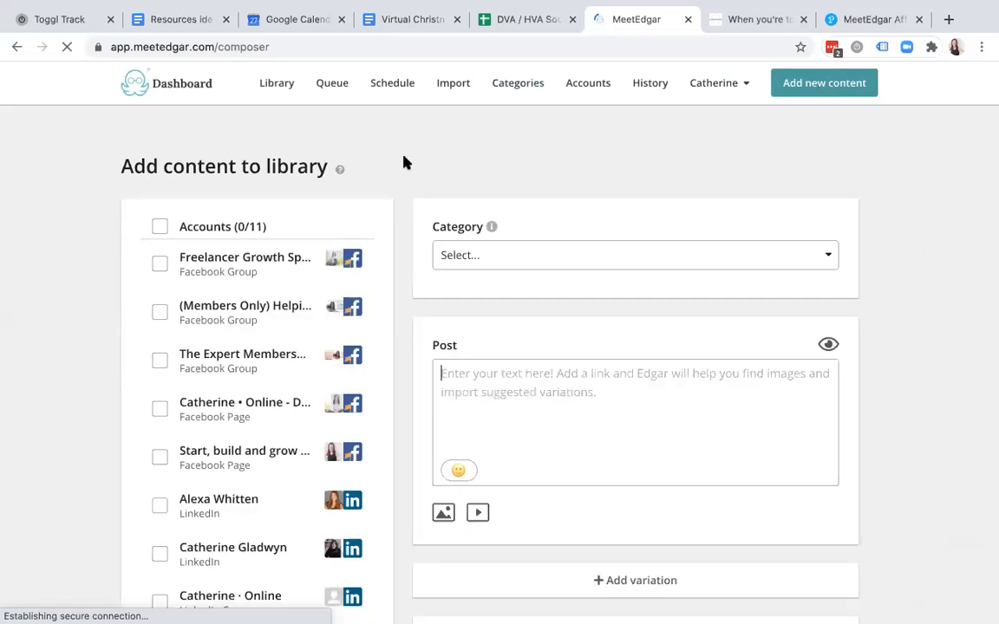
pyautogui.scroll(-3, 278, 334)
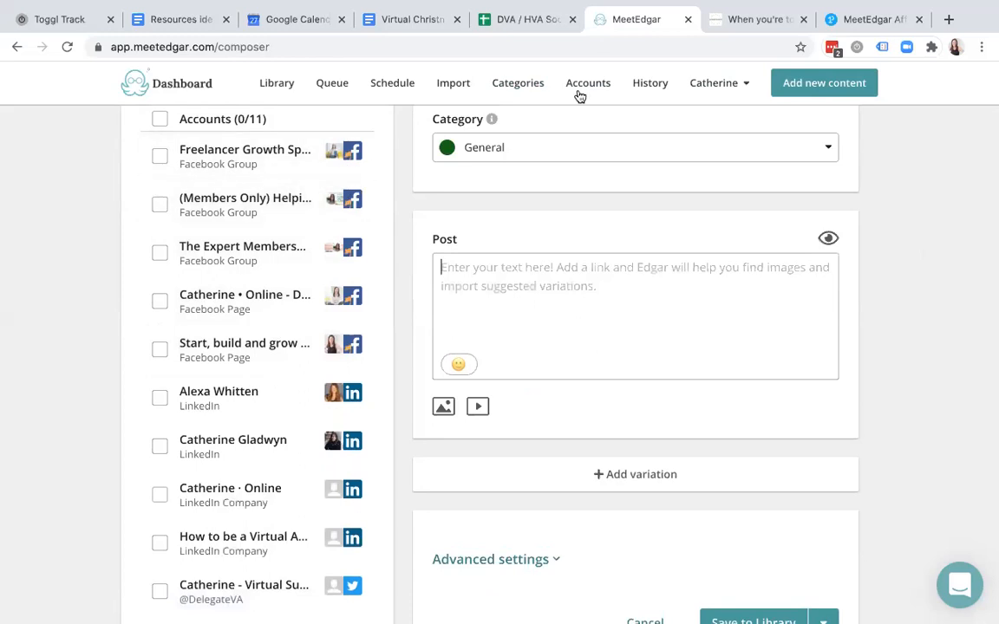
pyautogui.scroll(-5, 354, 319)
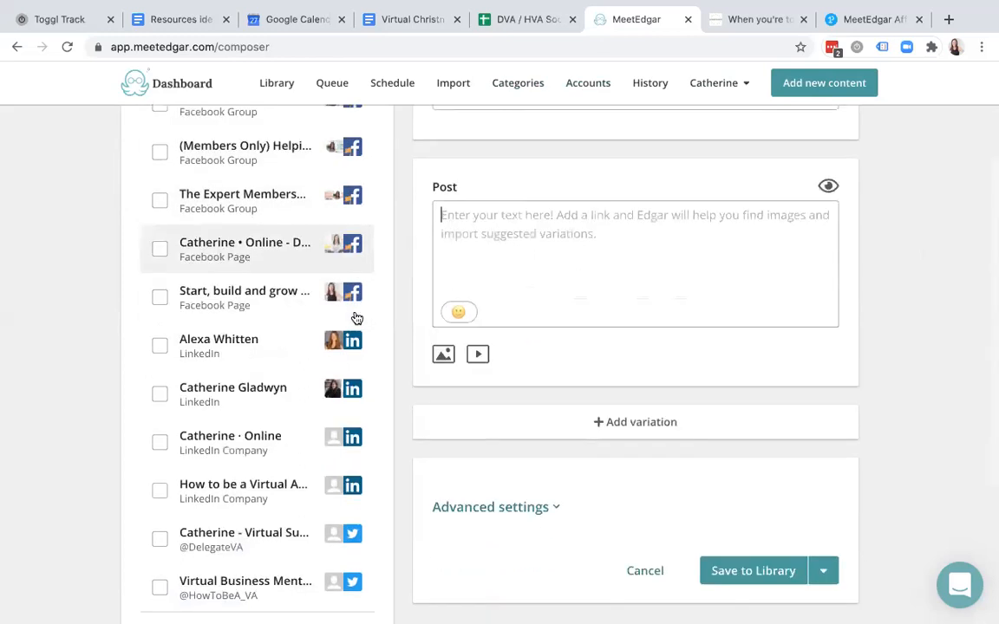
pyautogui.scroll(5, 276, 403)
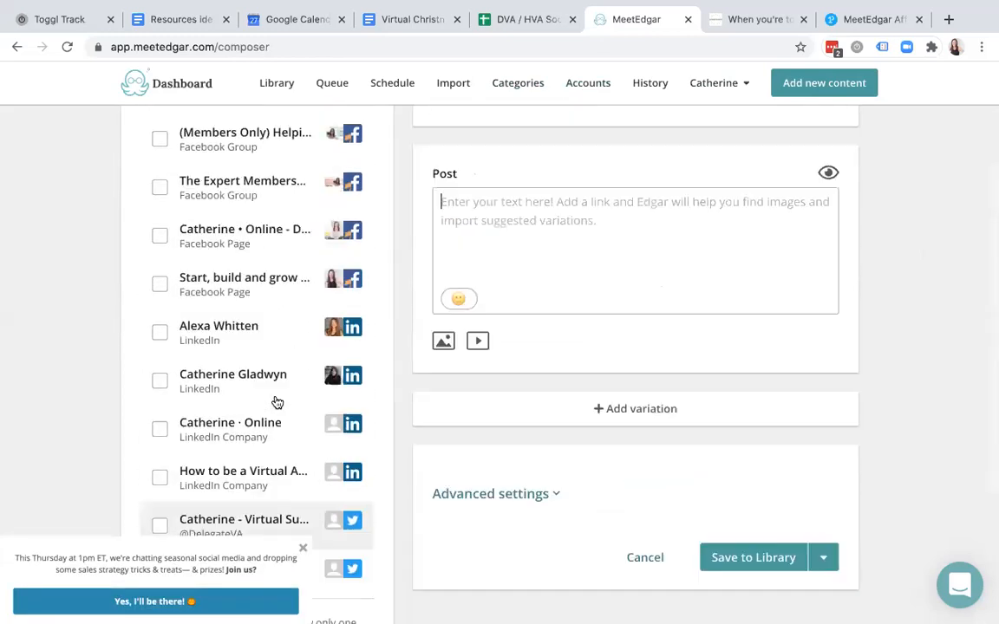
pyautogui.click(303, 548)
pyautogui.scroll(3, 309, 394)
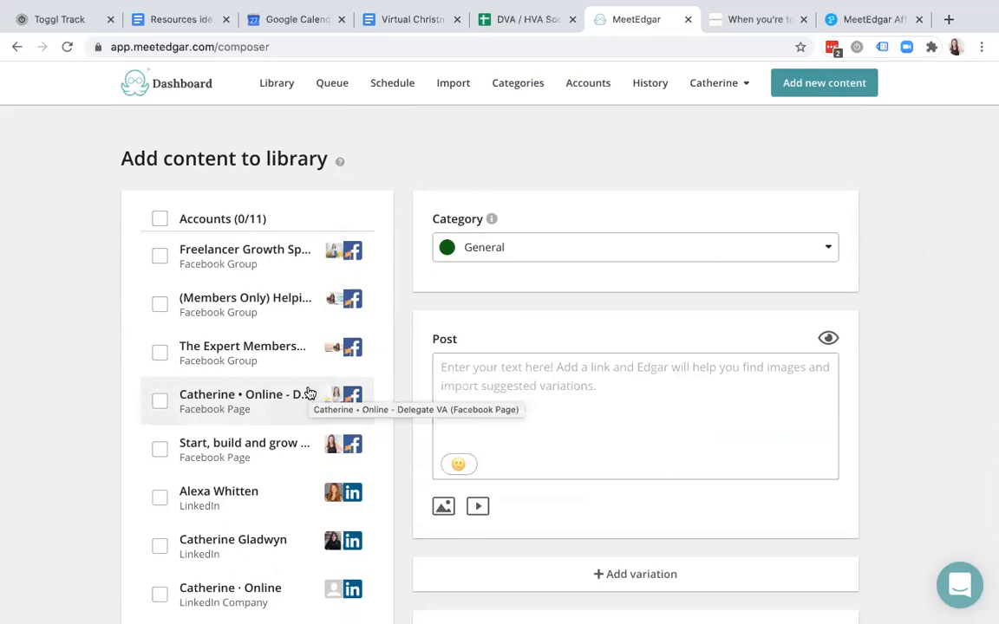
pyautogui.click(159, 218)
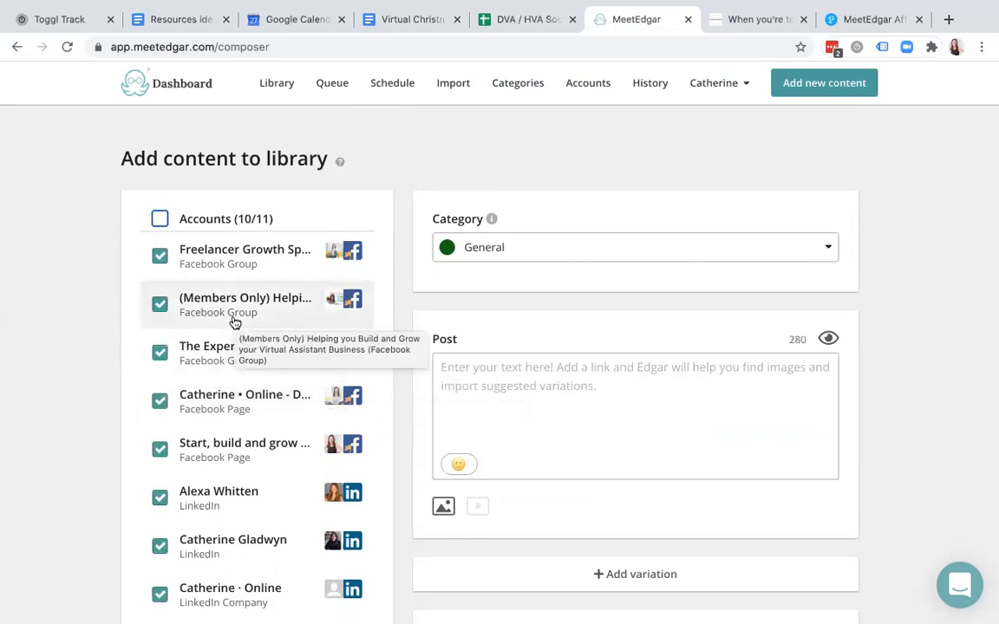
pyautogui.click(159, 218)
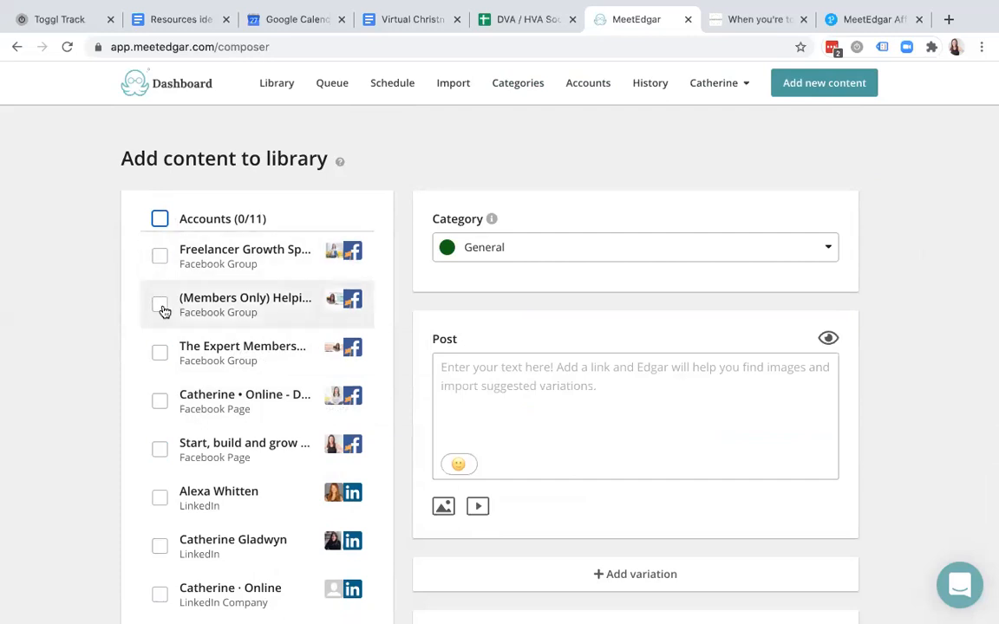
# - Target only the second Twitter account and the personal LinkedIn profile
pyautogui.click(160, 260)
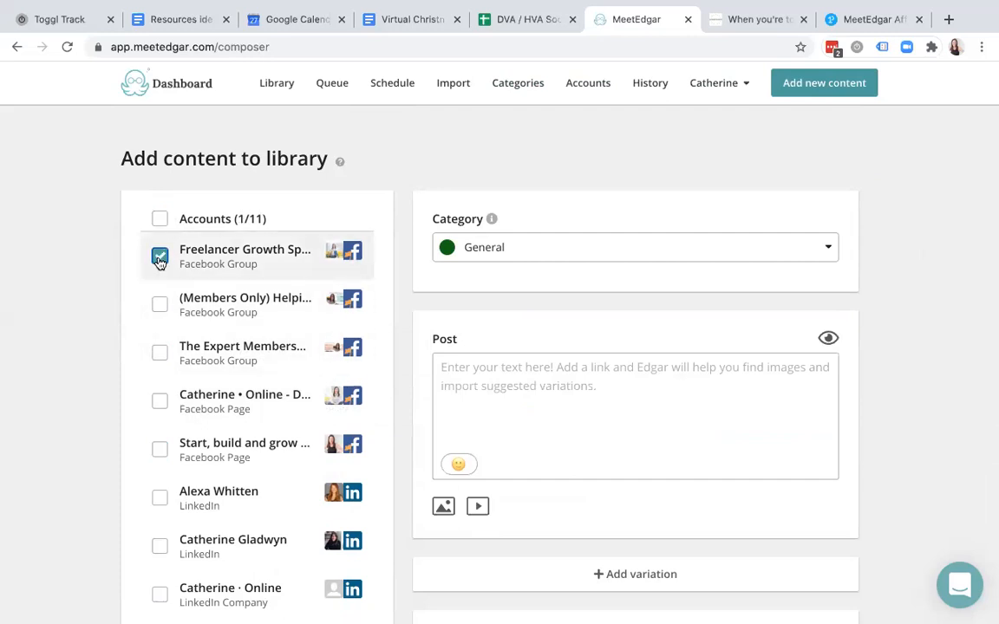
pyautogui.scroll(-2, 177, 391)
pyautogui.click(169, 372)
pyautogui.click(167, 368)
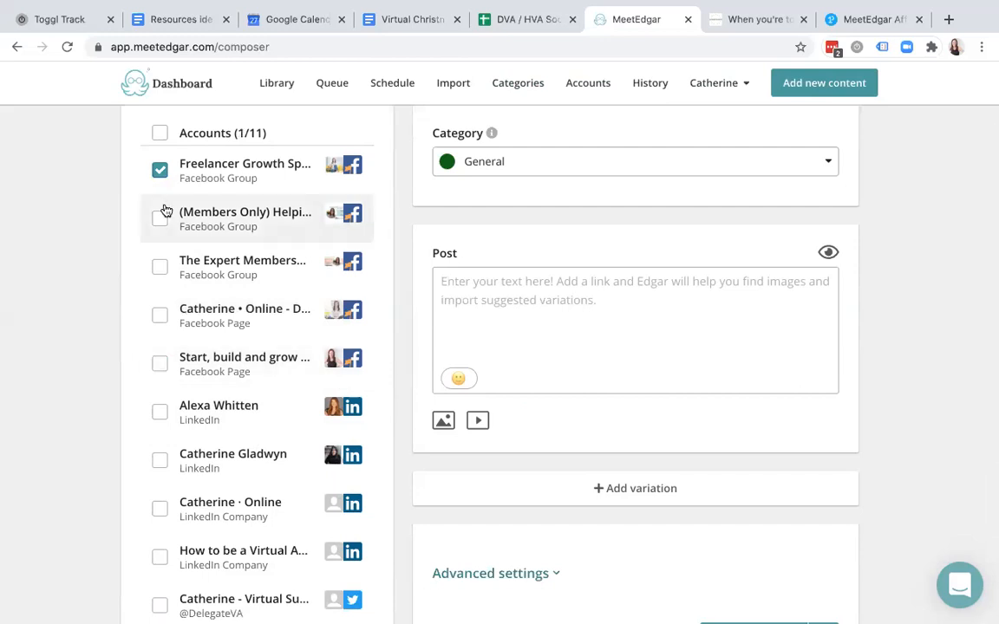
pyautogui.click(161, 169)
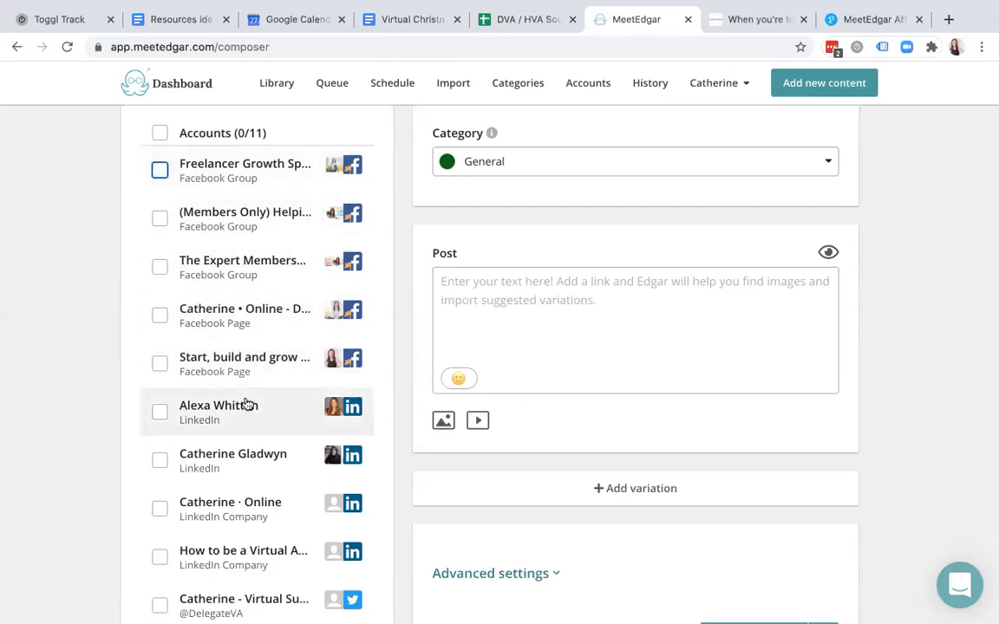
pyautogui.scroll(-5, 268, 379)
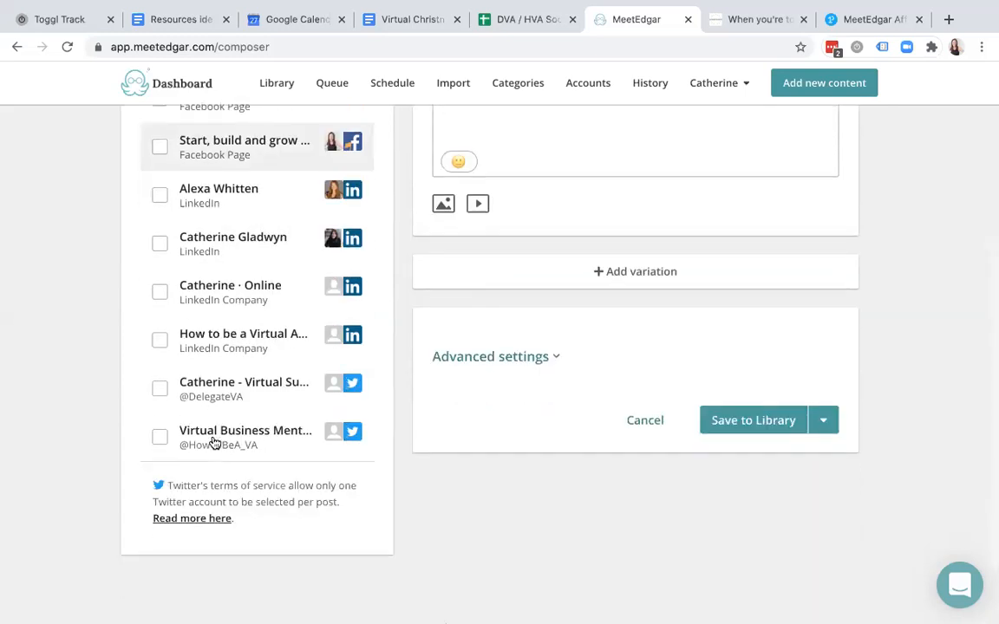
pyautogui.click(158, 438)
pyautogui.scroll(5, 240, 384)
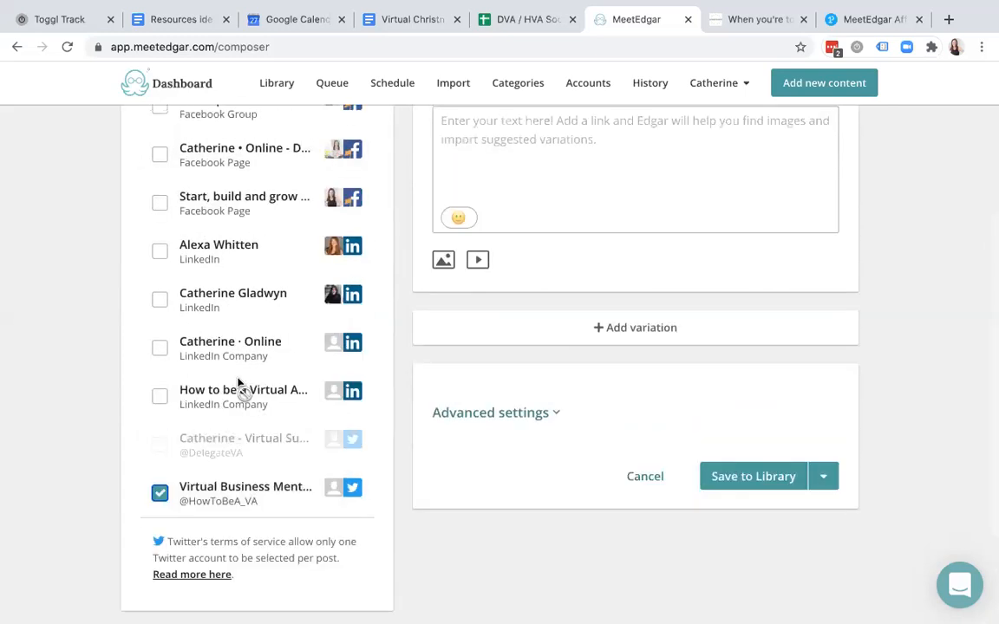
pyautogui.scroll(-4, 238, 383)
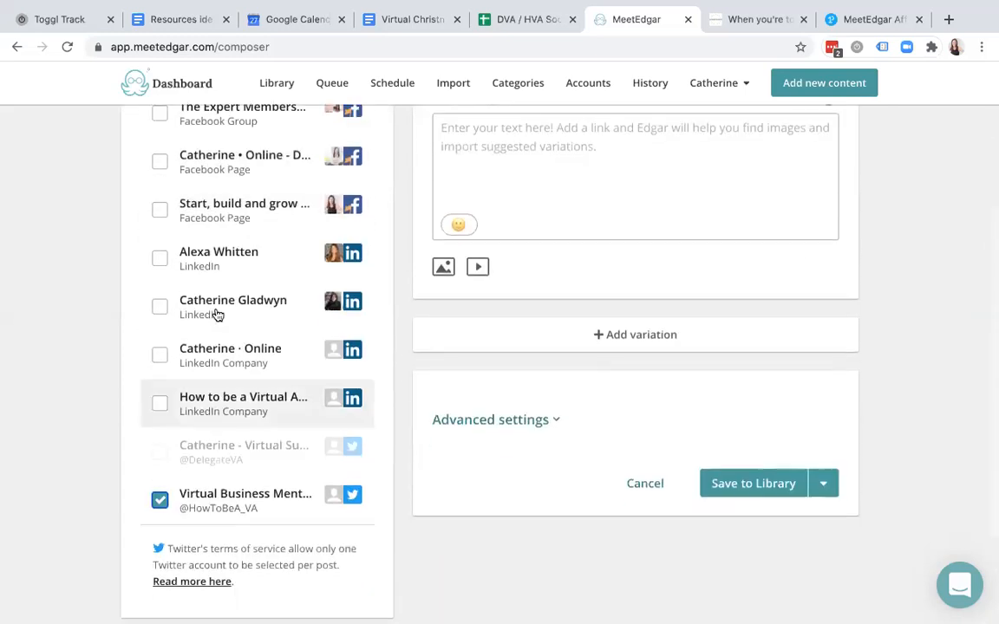
pyautogui.click(216, 303)
pyautogui.scroll(4, 535, 278)
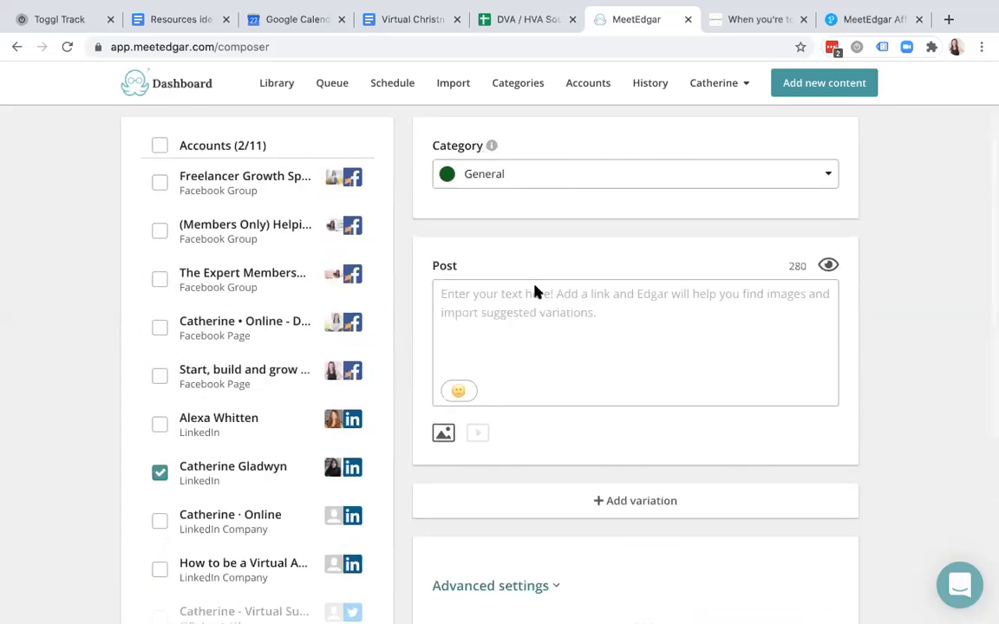
# - File the post under Drafts and write "We're all going on a summer holiday."
pyautogui.click(582, 172)
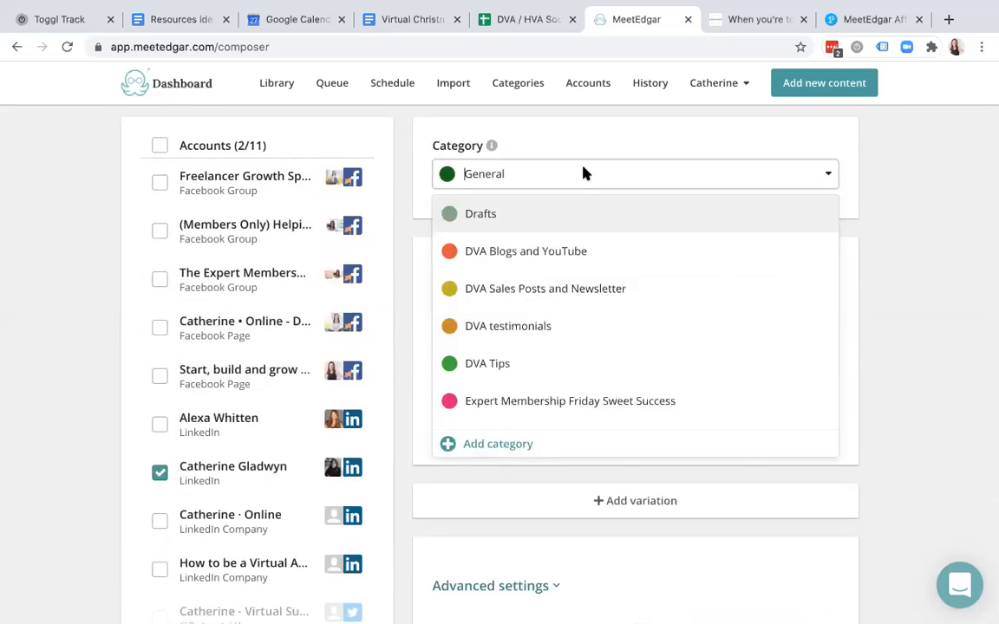
pyautogui.click(561, 218)
pyautogui.click(527, 310)
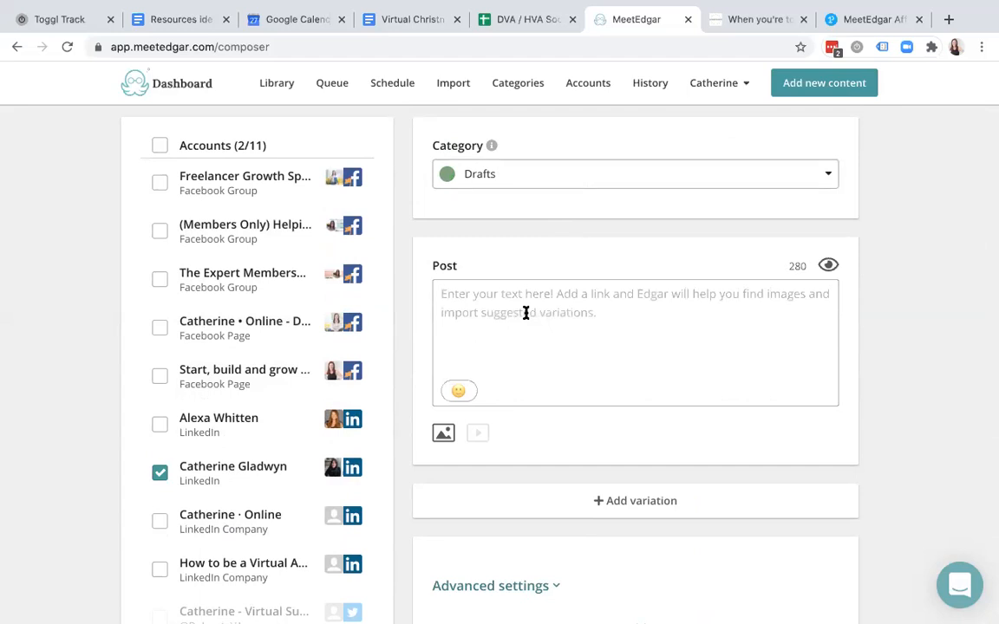
pyautogui.write('We')
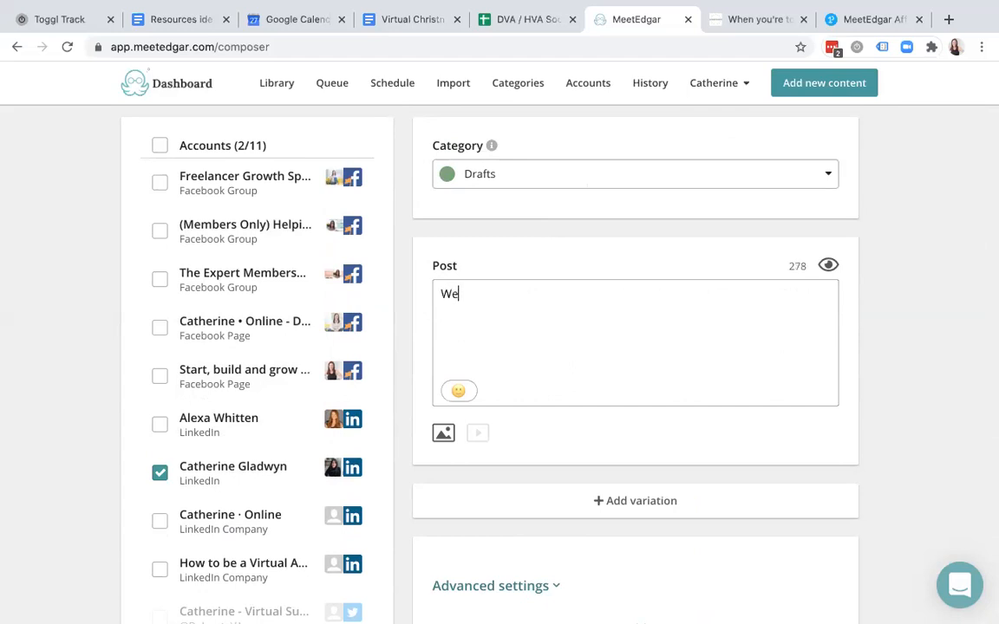
pyautogui.write("'re all going on")
pyautogui.press('BackSpace')
pyautogui.press('BackSpace')
pyautogui.press('BackSpace')
pyautogui.press('BackSpace')
pyautogui.write('on a summe')
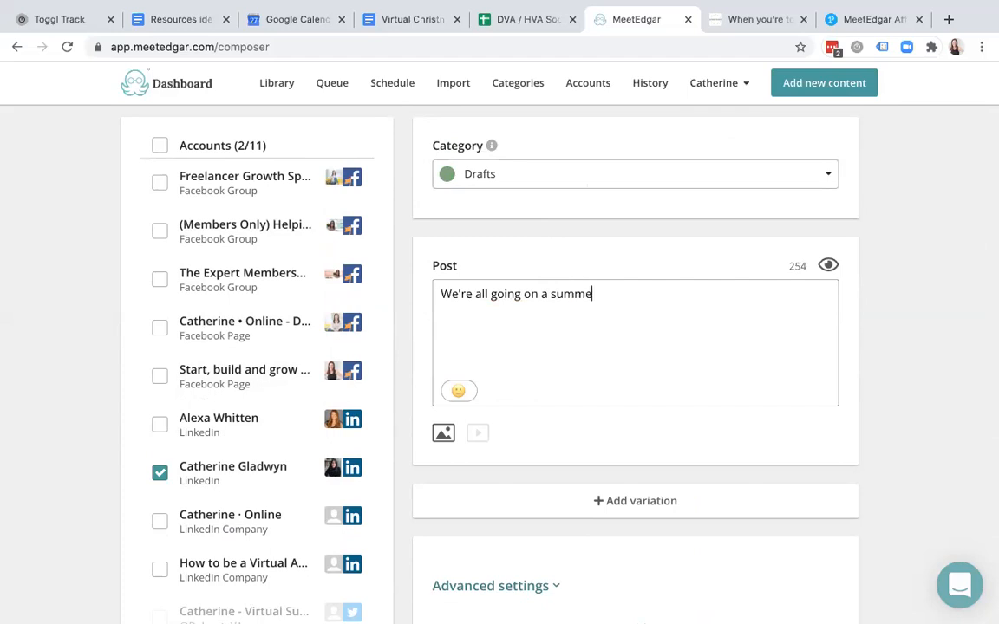
pyautogui.write('r holiday.')
pyautogui.press('Return')
pyautogui.press('Return')
pyautogui.write('www.su')
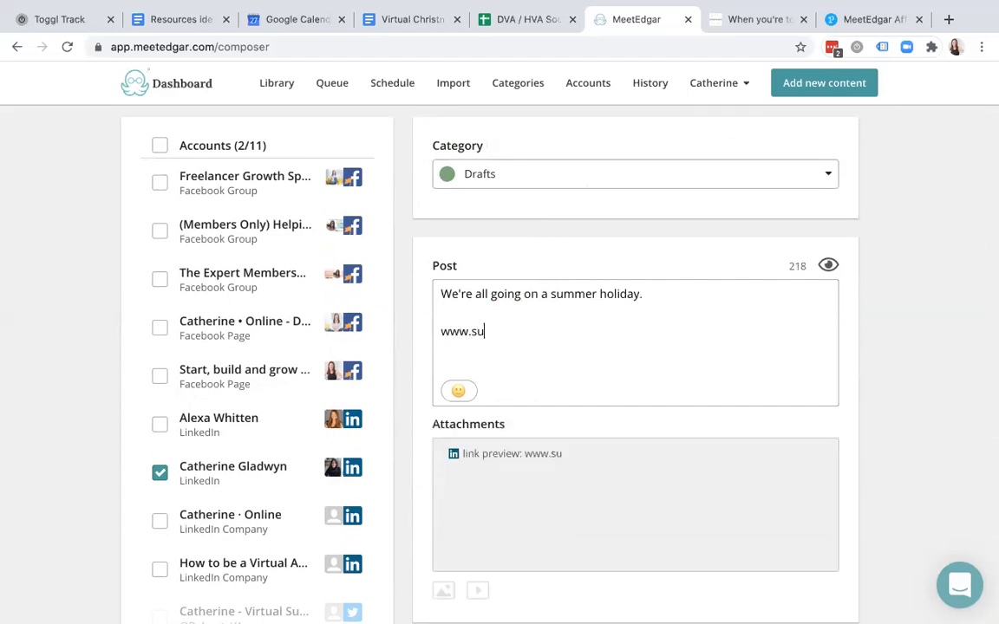
pyautogui.write('mmerholiday.')
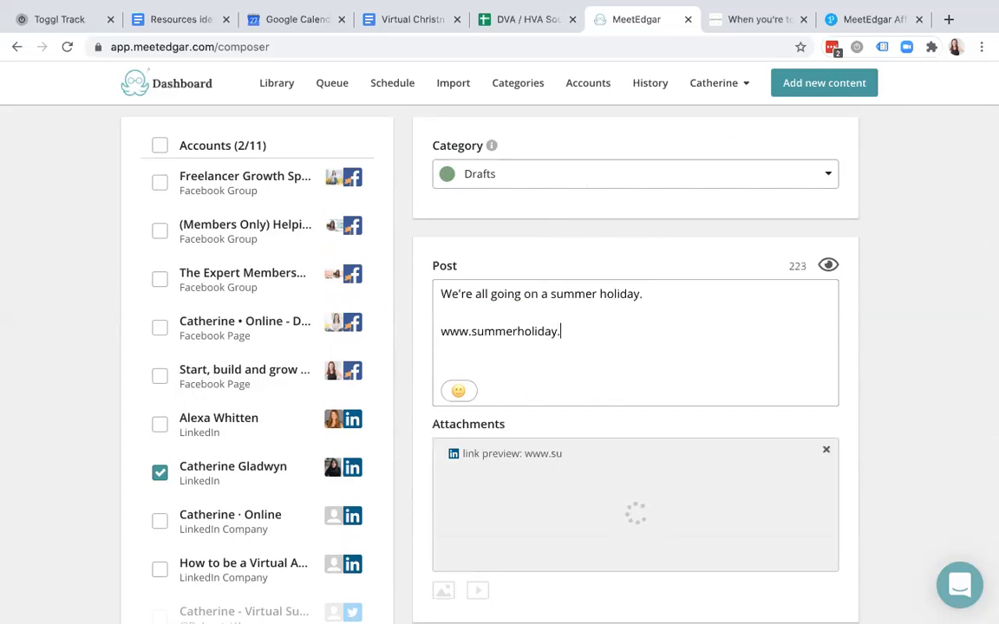
pyautogui.write('co.uk')
pyautogui.press('Return')
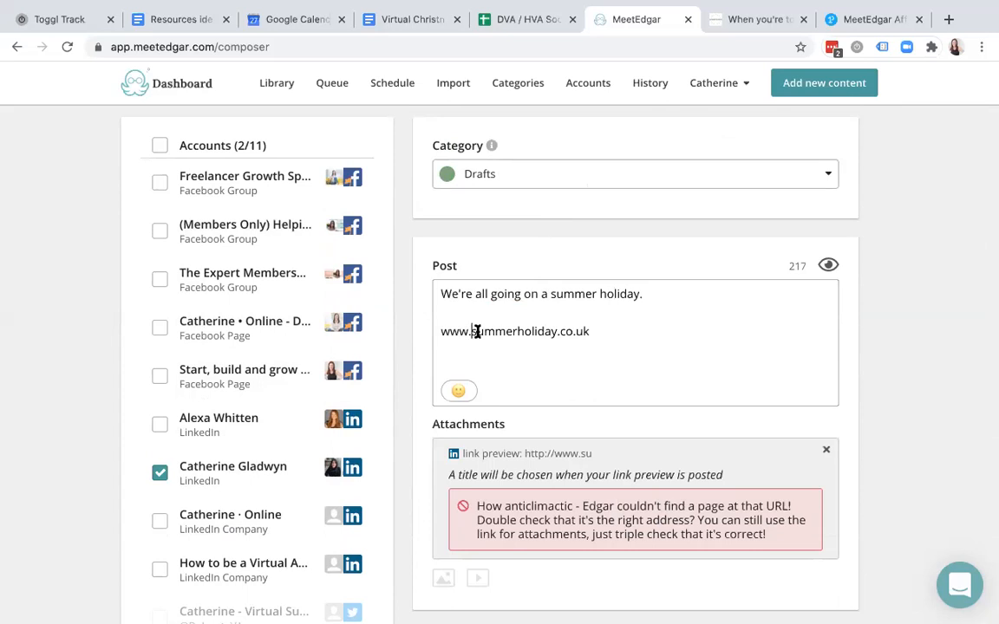
pyautogui.moveTo(471, 332); pyautogui.dragTo(555, 333)
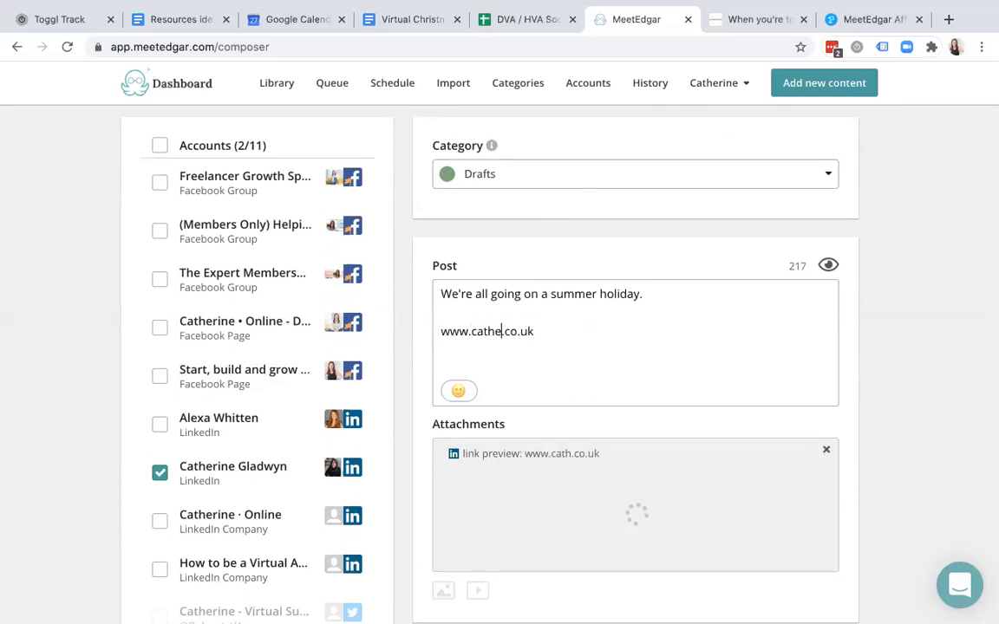
pyautogui.click(679, 326)
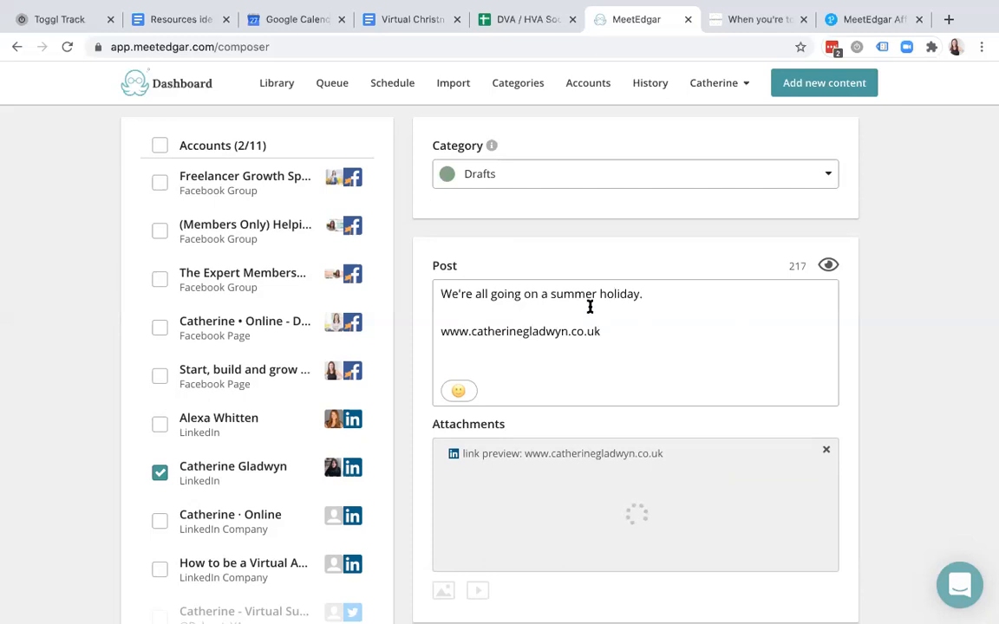
pyautogui.scroll(-1, 634, 372)
pyautogui.scroll(-2, 634, 375)
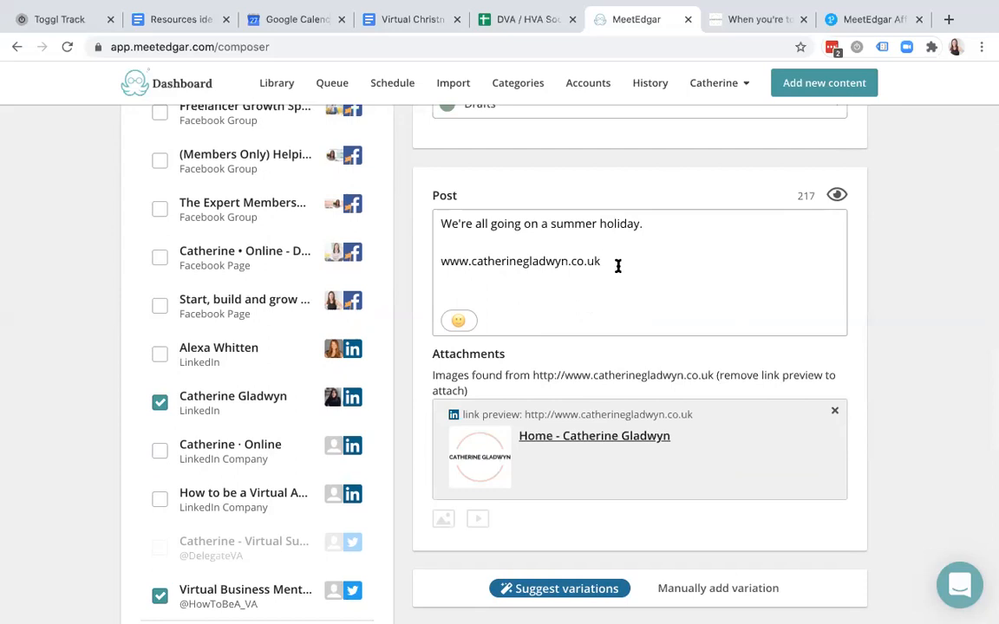
pyautogui.click(835, 415)
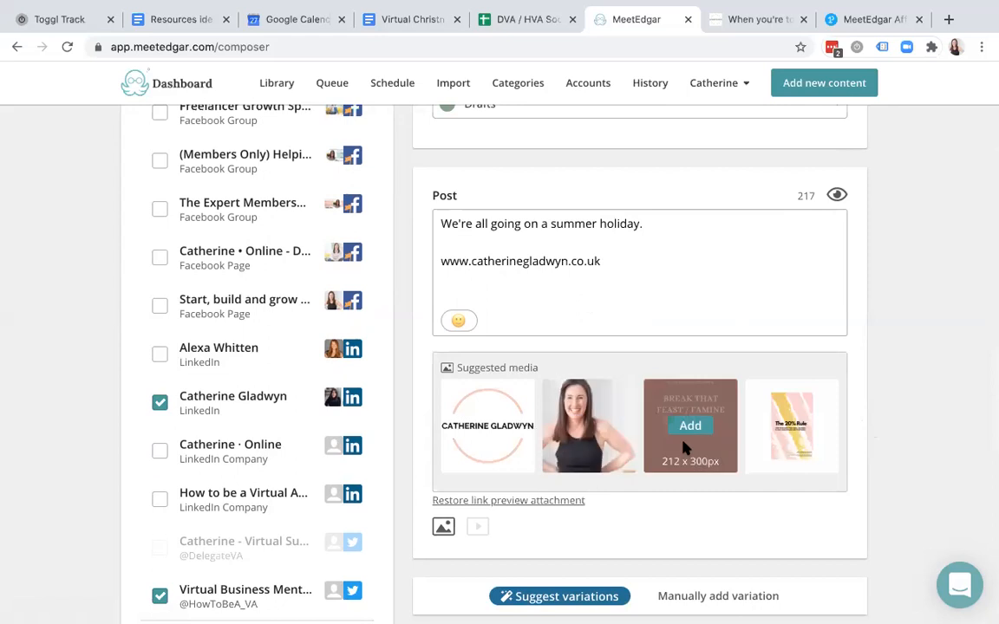
pyautogui.moveTo(595, 444)
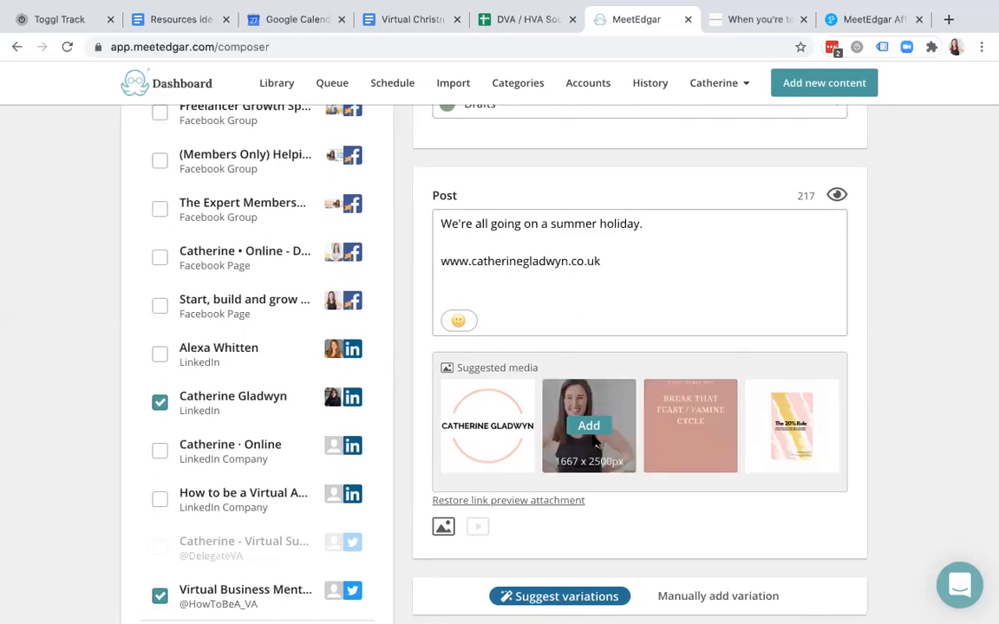
pyautogui.click(489, 424)
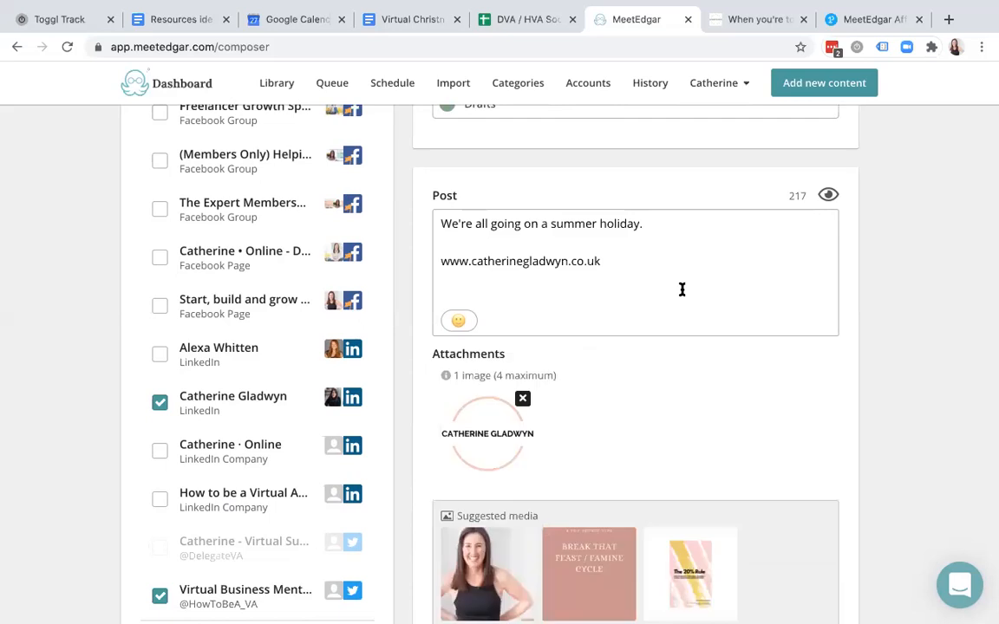
pyautogui.scroll(-2, 682, 290)
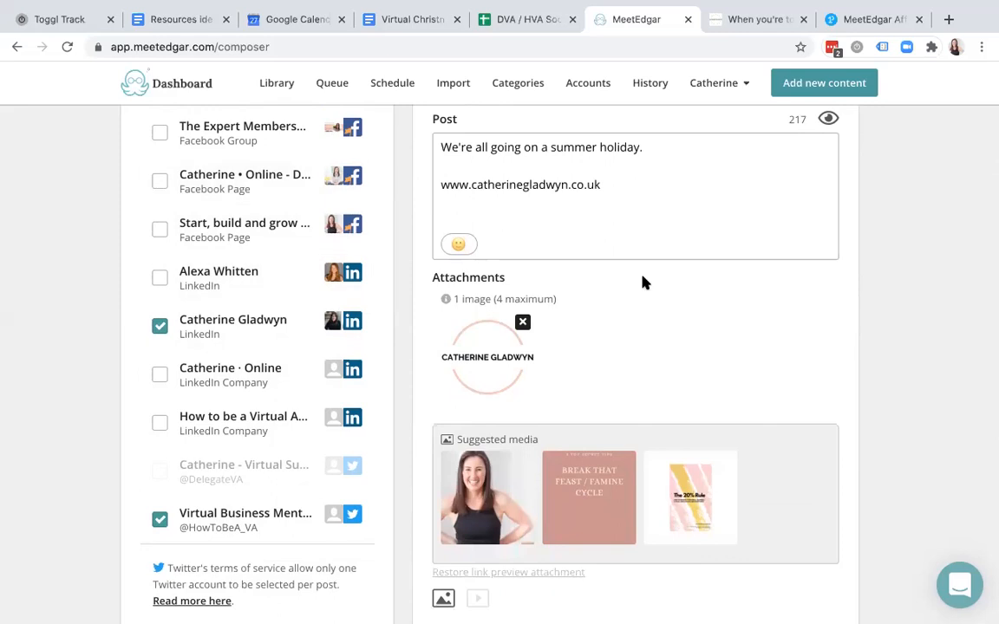
pyautogui.scroll(4, 636, 291)
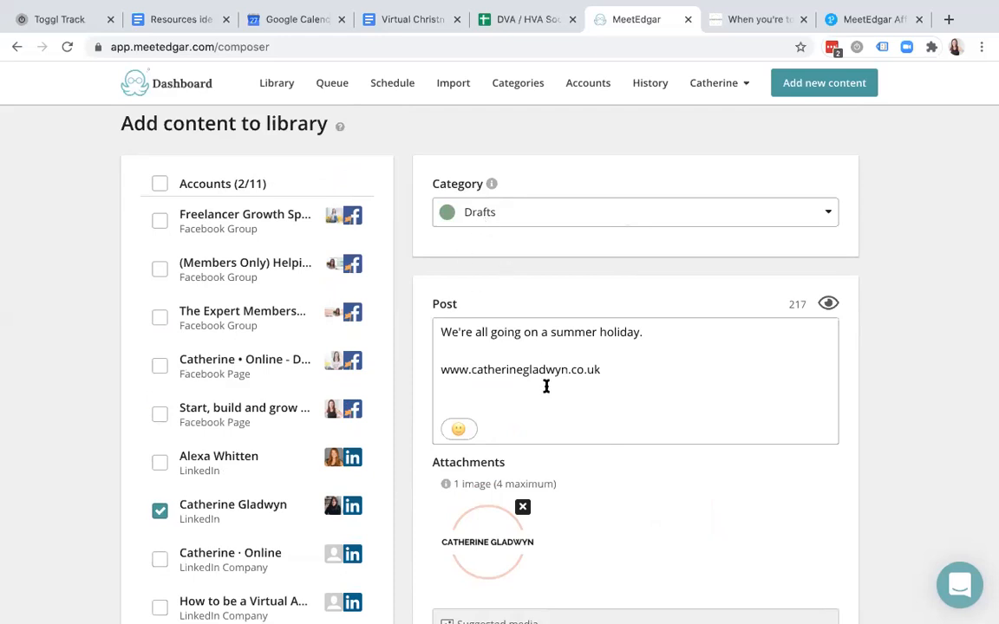
pyautogui.scroll(-6, 547, 384)
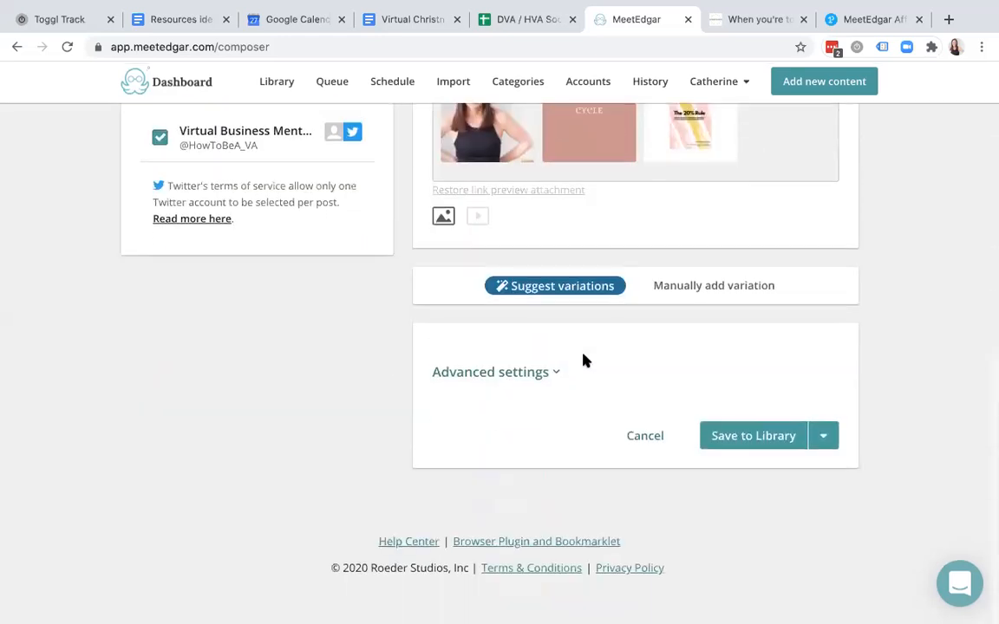
pyautogui.click(762, 449)
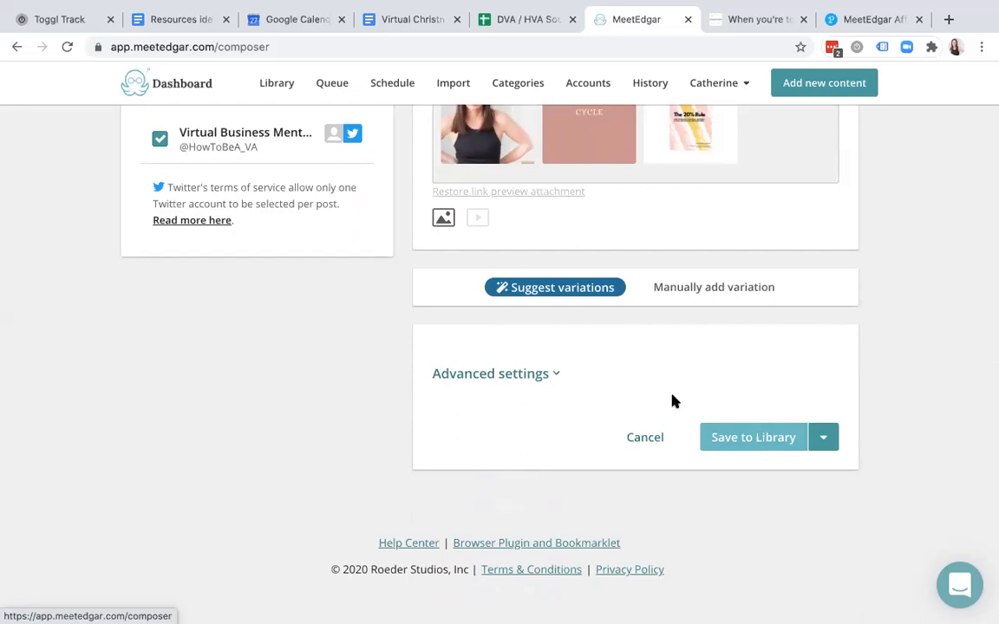
# - Tick Use Once in Advanced settings so the post publishes once per account
pyautogui.click(824, 441)
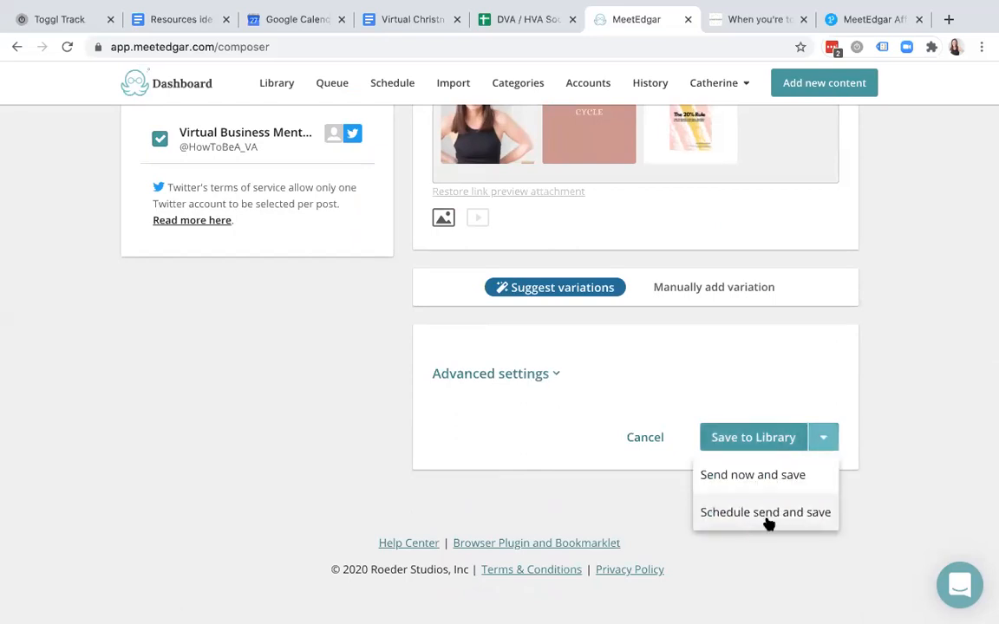
pyautogui.click(738, 346)
pyautogui.click(549, 377)
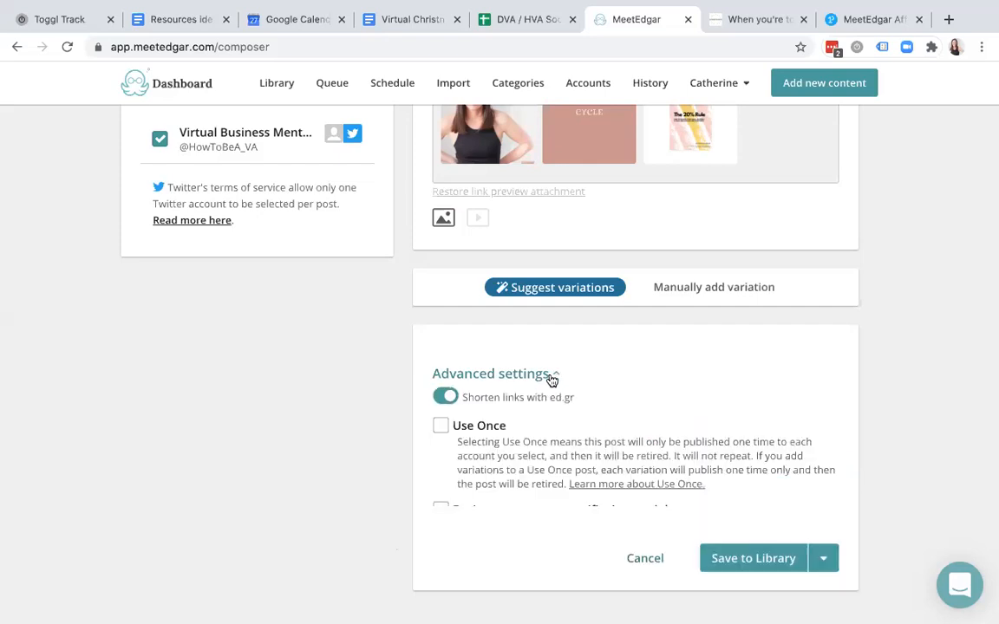
pyautogui.click(440, 432)
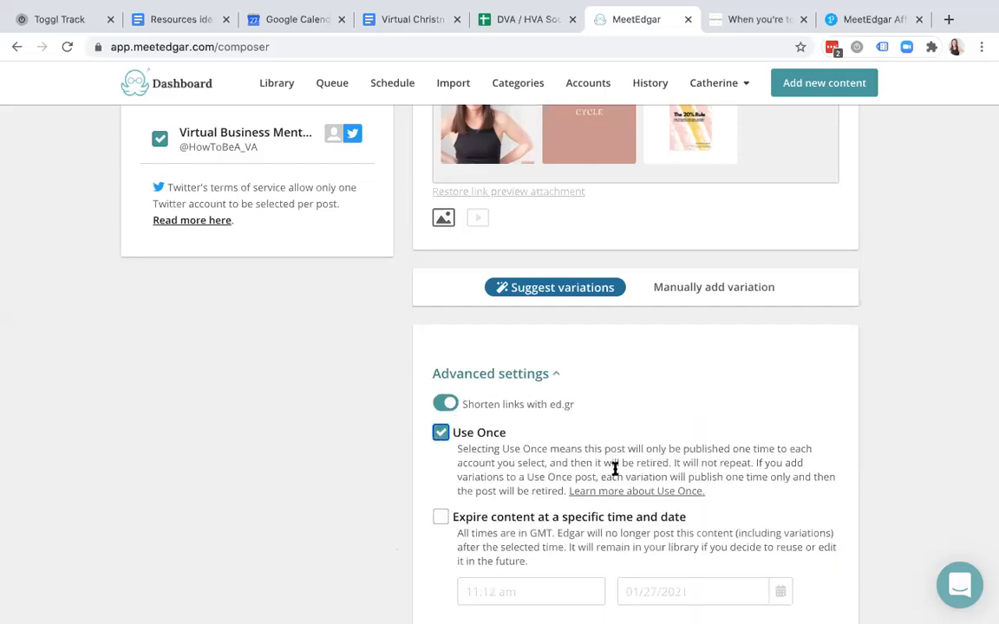
pyautogui.scroll(-5, 614, 469)
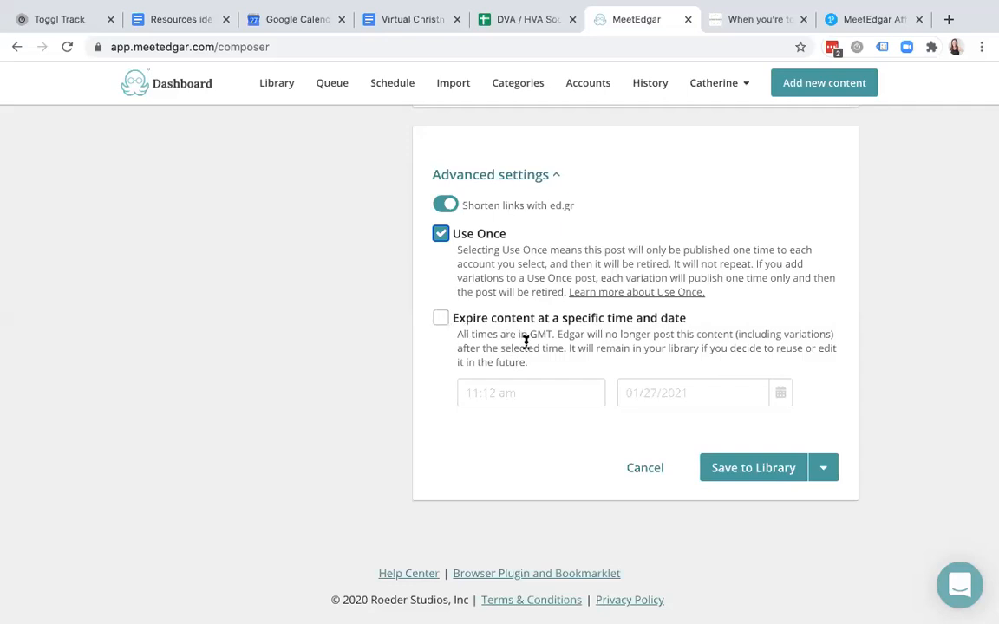
# - Toggle ed.gr link shortening off and back on, leaving it enabled
pyautogui.scroll(5, 525, 342)
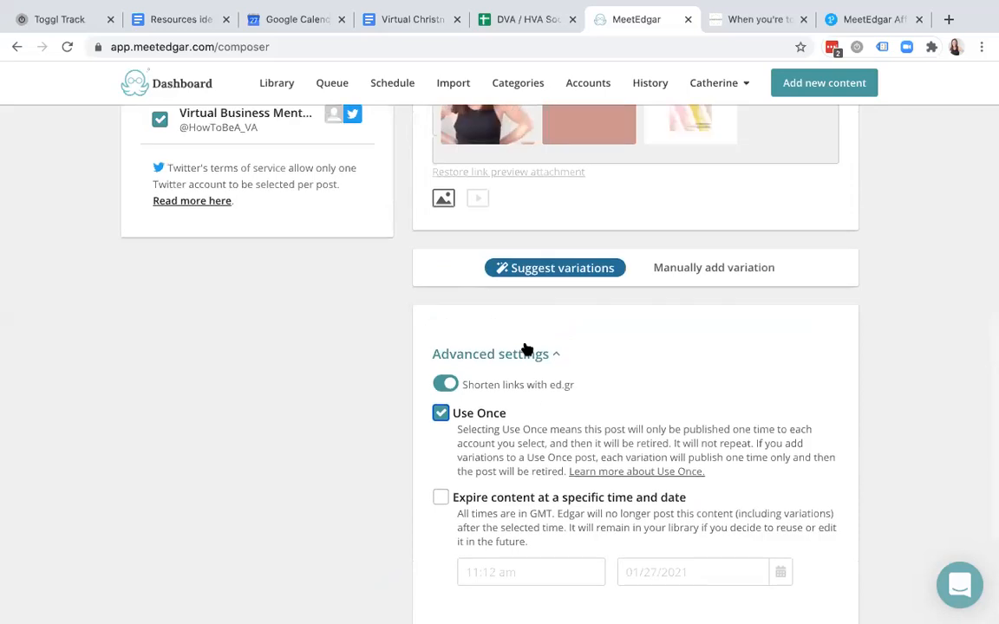
pyautogui.scroll(4, 527, 349)
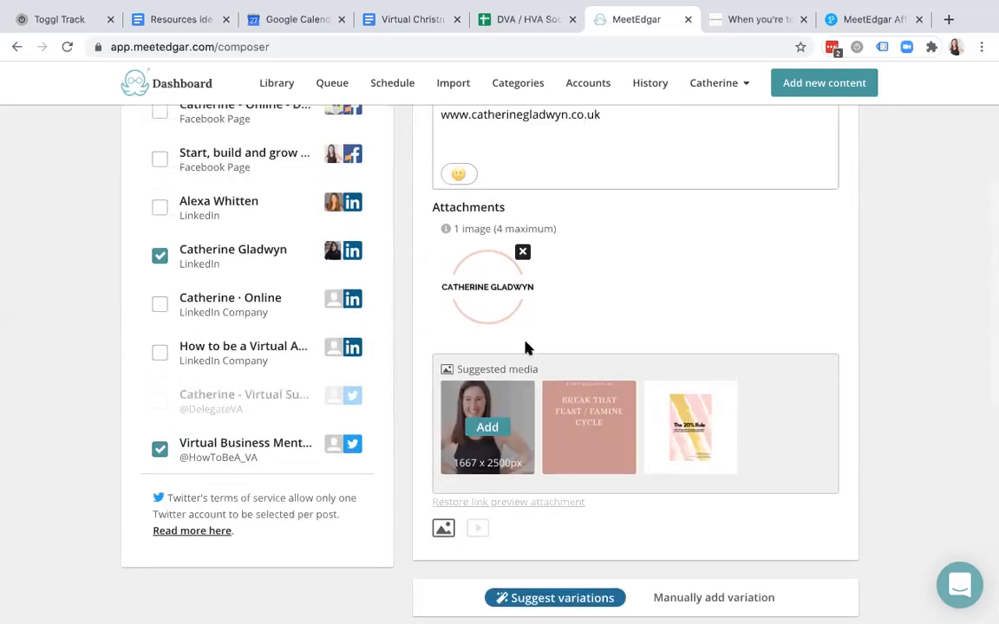
pyautogui.scroll(-1, 550, 125)
pyautogui.scroll(-6, 549, 319)
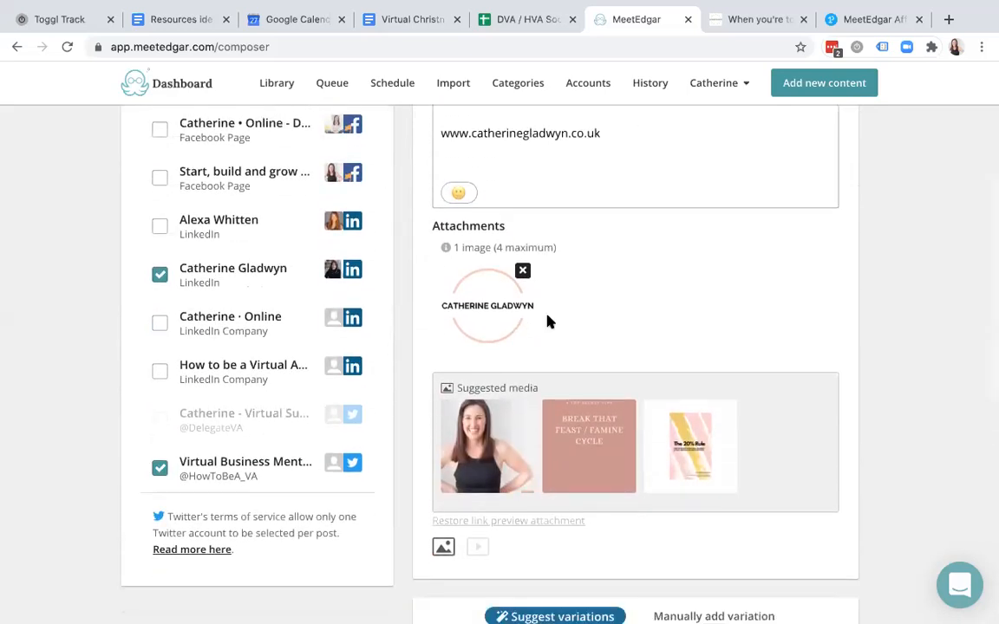
pyautogui.click(444, 378)
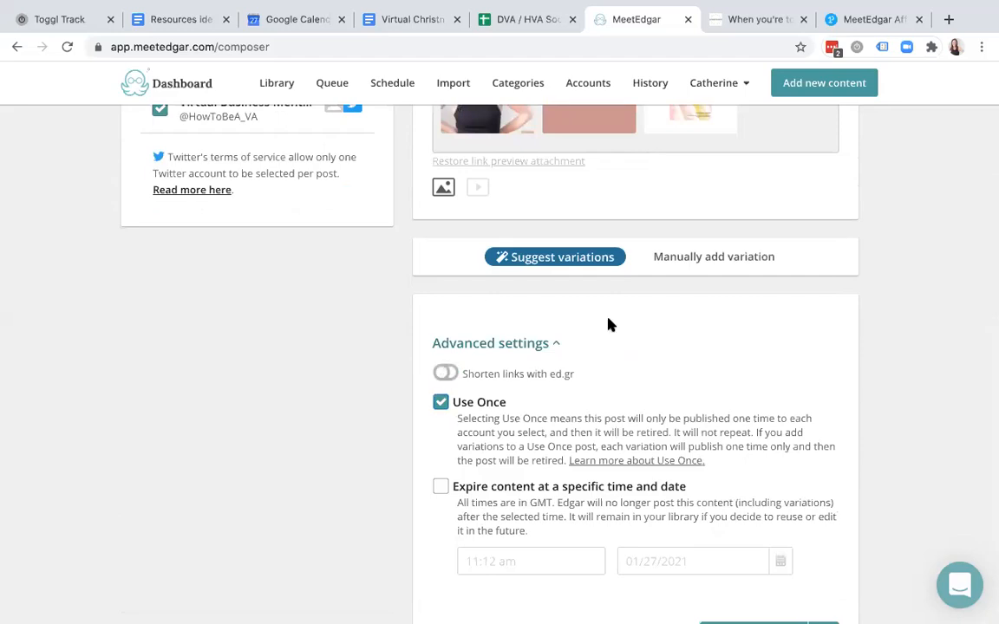
pyautogui.click(443, 378)
pyautogui.scroll(6, 586, 381)
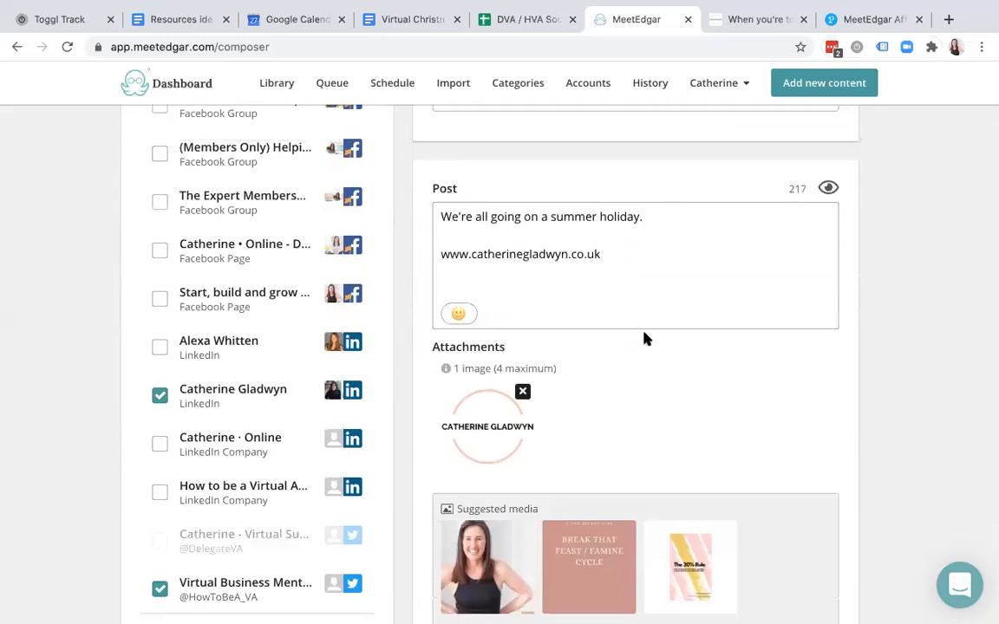
# - Copy the iNews article URL from cell C32 of the Media / Podcasts sheet, then return to MeetEdgar
pyautogui.click(479, 21)
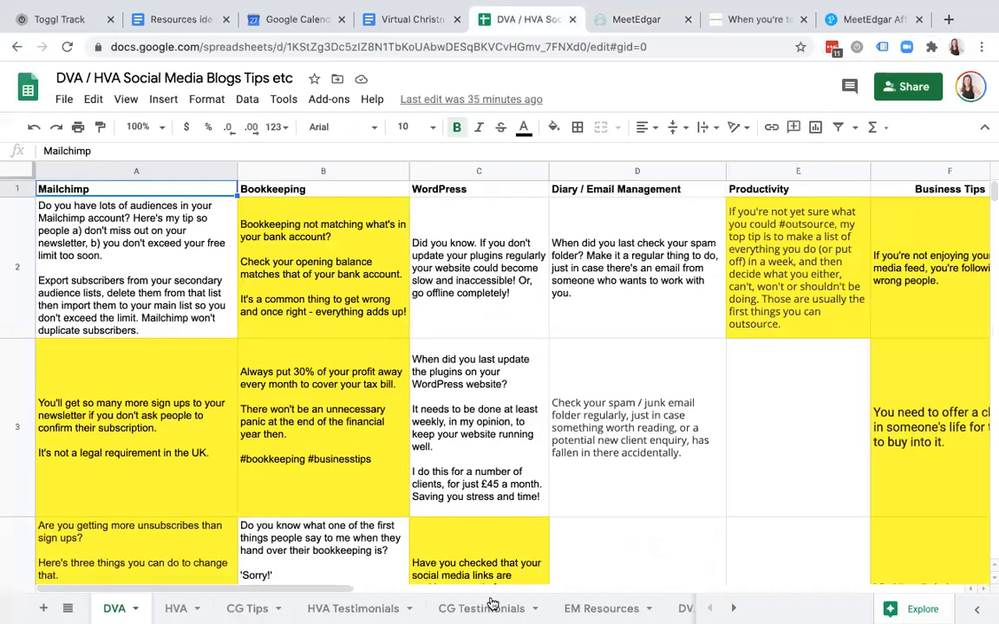
pyautogui.hscroll(5, 677, 609)
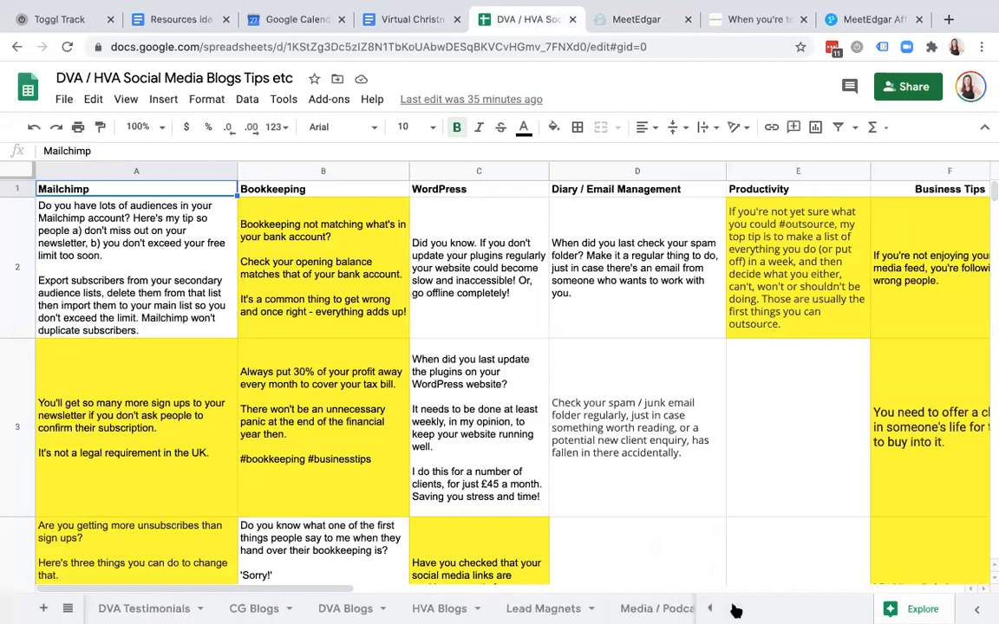
pyautogui.click(640, 608)
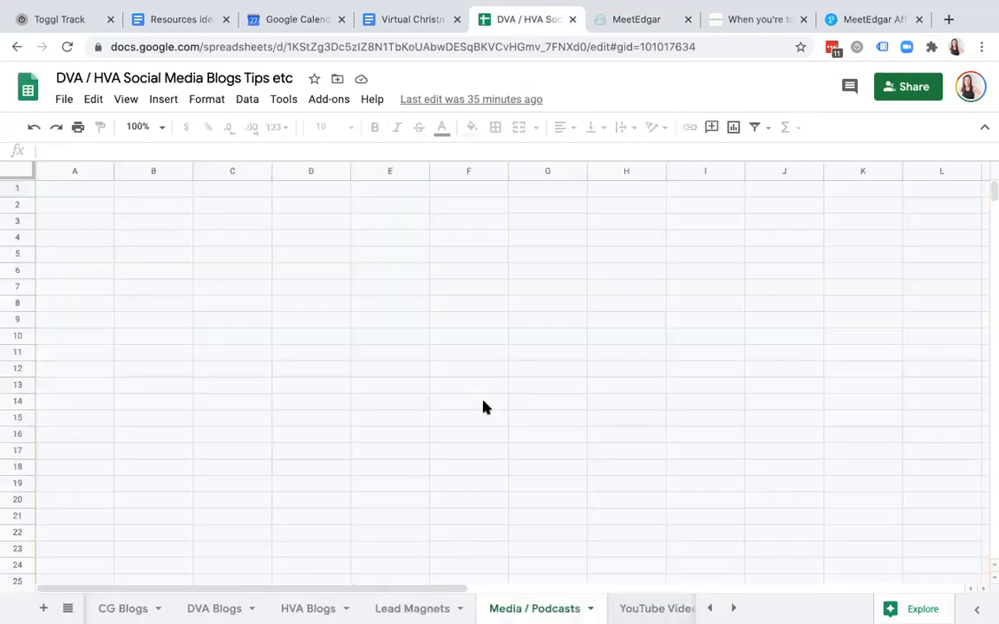
pyautogui.scroll(-10, 484, 408)
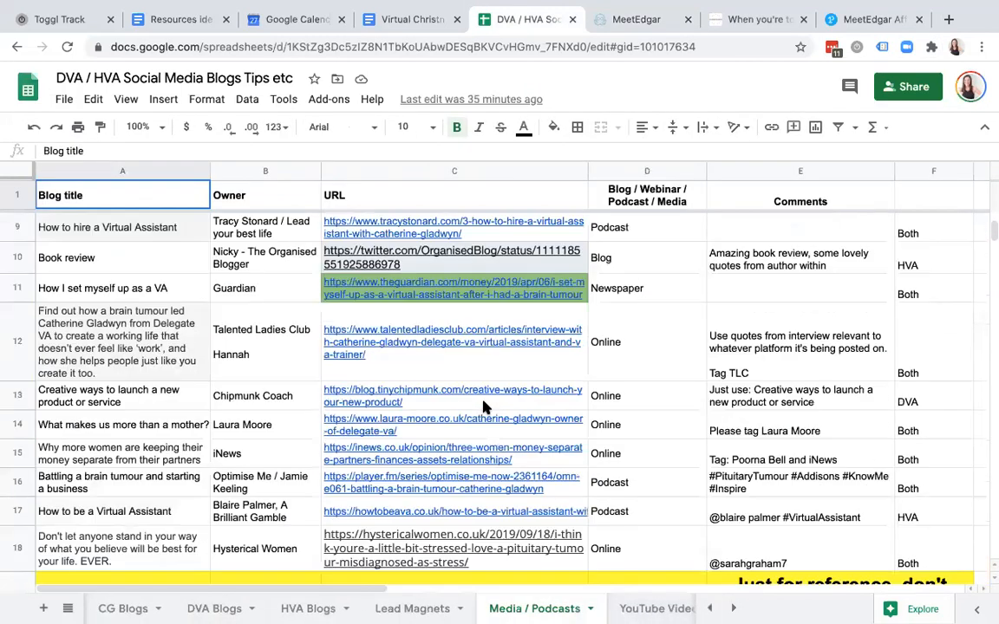
pyautogui.scroll(-6, 484, 407)
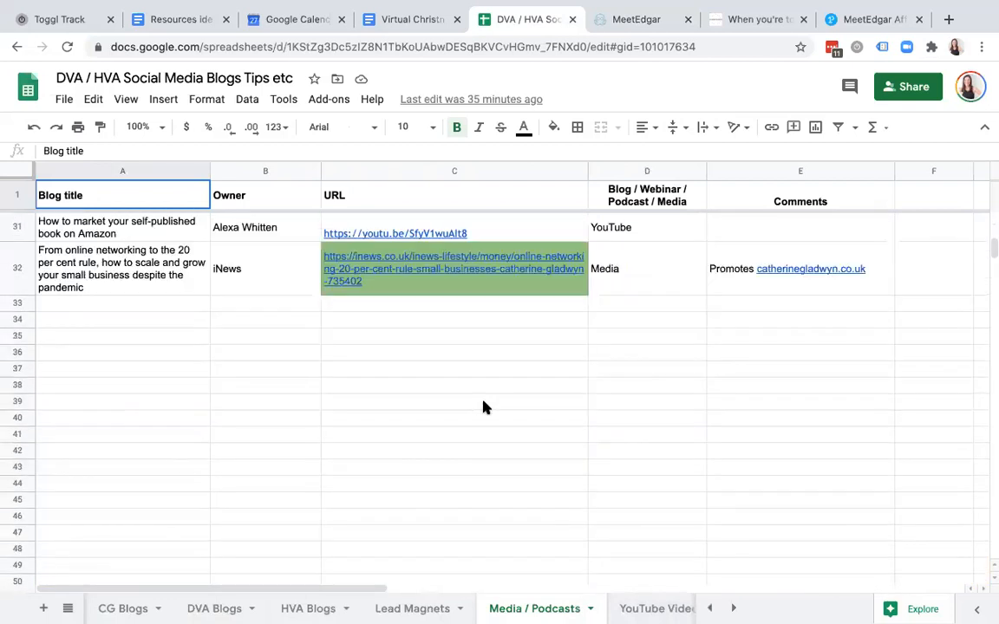
pyautogui.click(541, 289)
pyautogui.hotkey('ctrl', 'c')
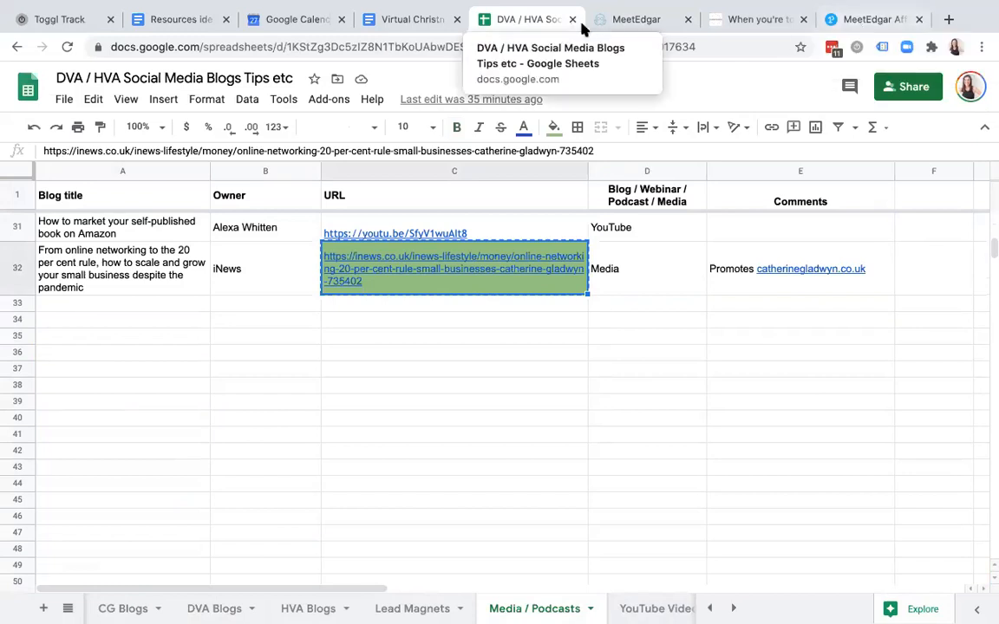
pyautogui.click(626, 21)
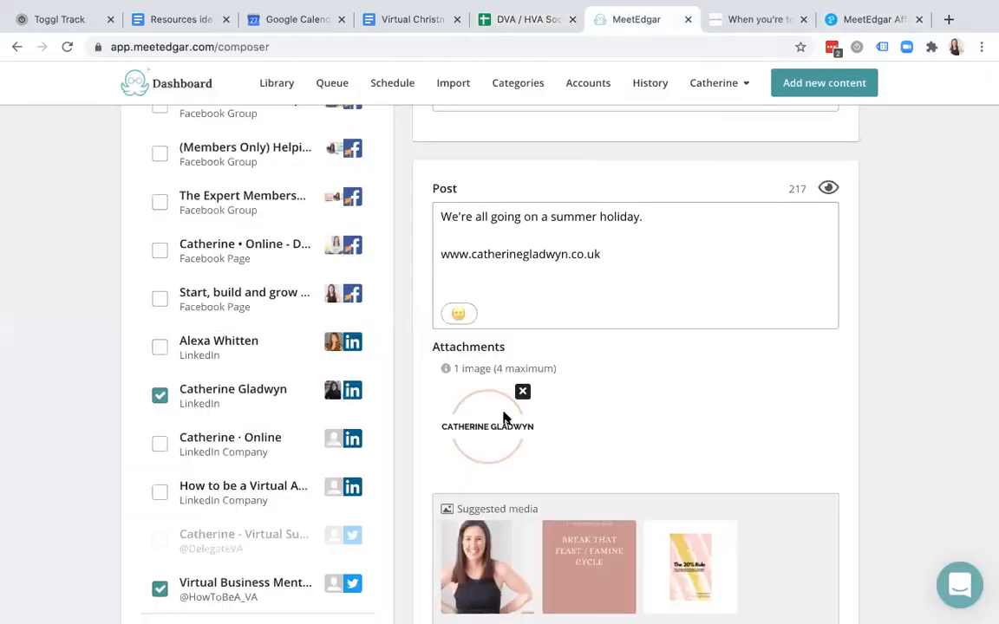
pyautogui.tripleClick(578, 254)
pyautogui.press('super+v')
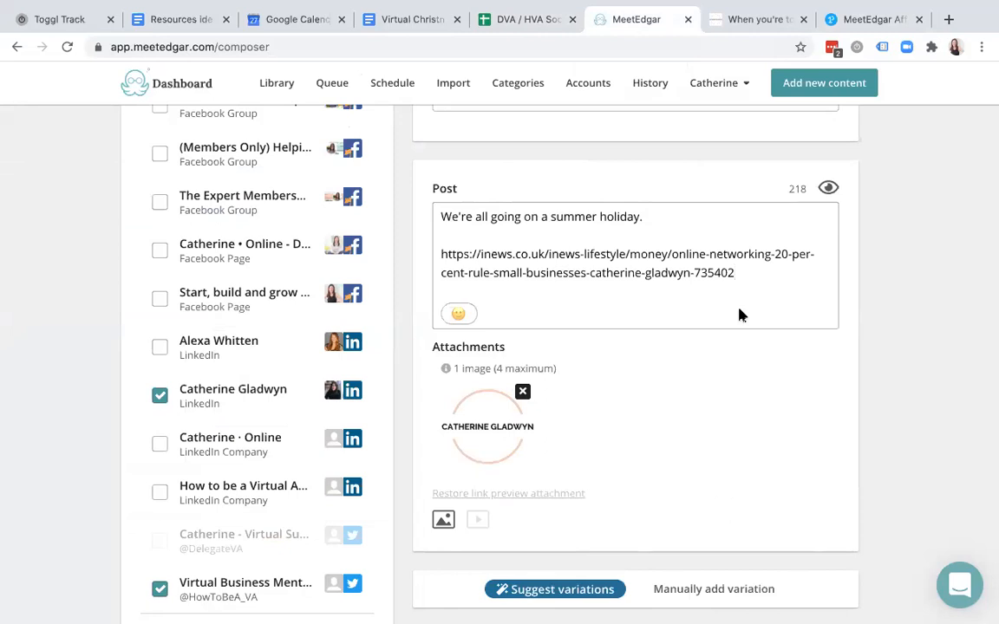
pyautogui.scroll(-6, 742, 315)
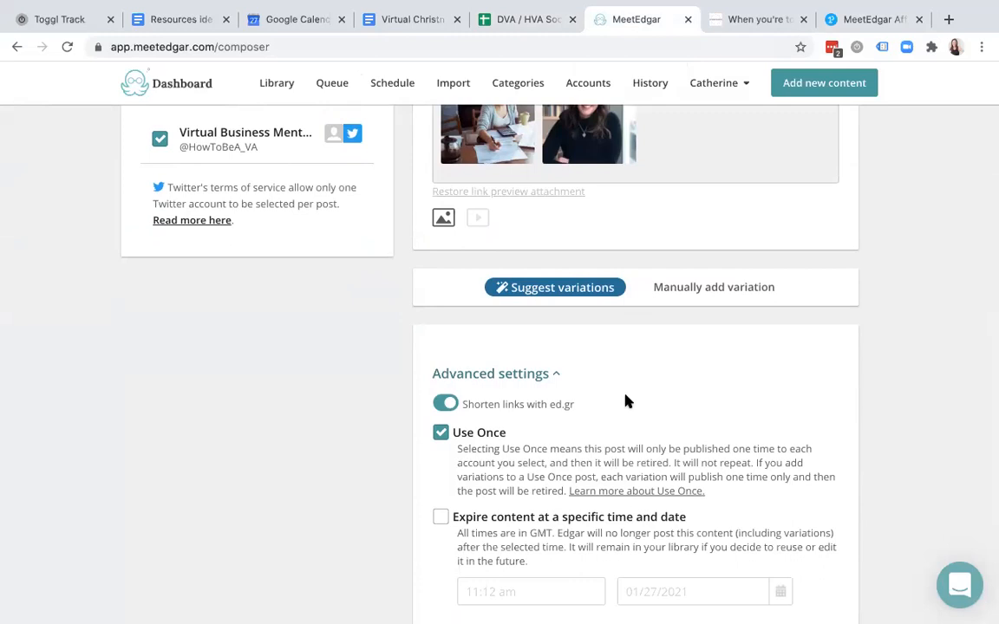
pyautogui.scroll(5, 628, 401)
pyautogui.moveTo(762, 252); pyautogui.dragTo(523, 230)
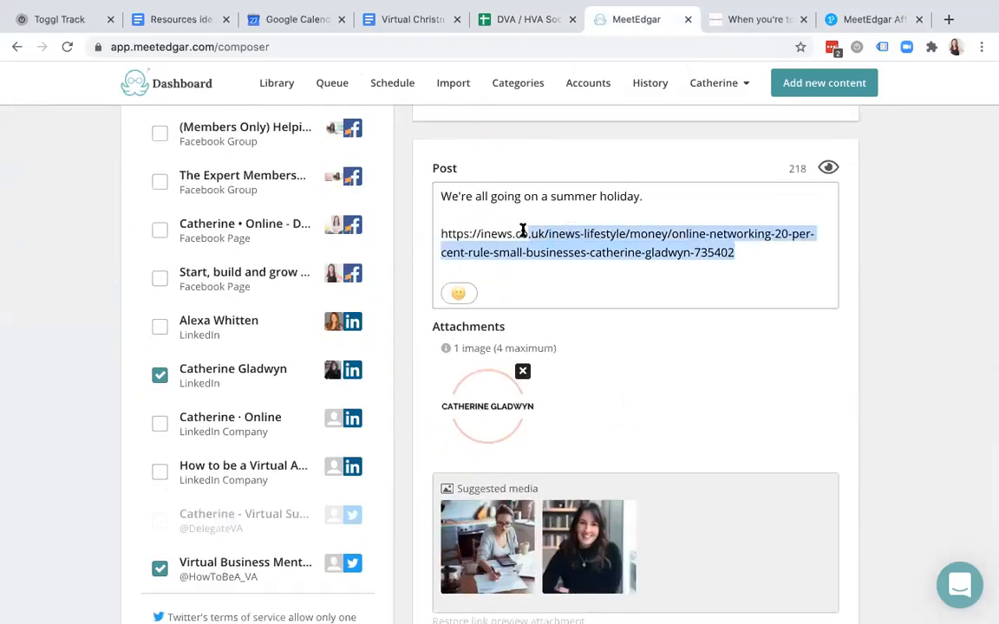
pyautogui.press('BackSpace')
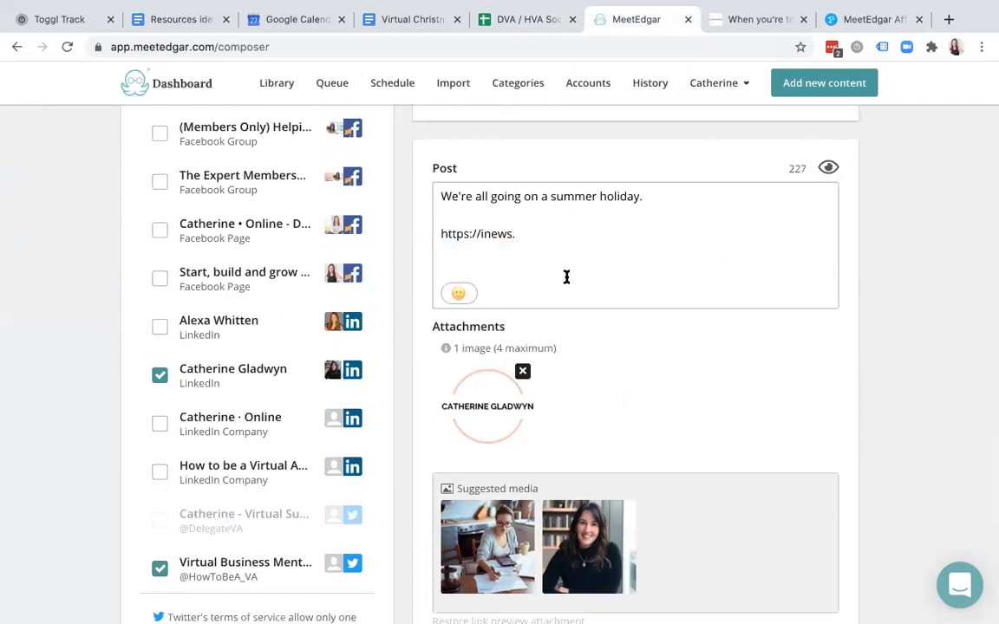
# - Save the summer holiday post with Save to Library at the bottom of the composer
pyautogui.scroll(-6, 567, 277)
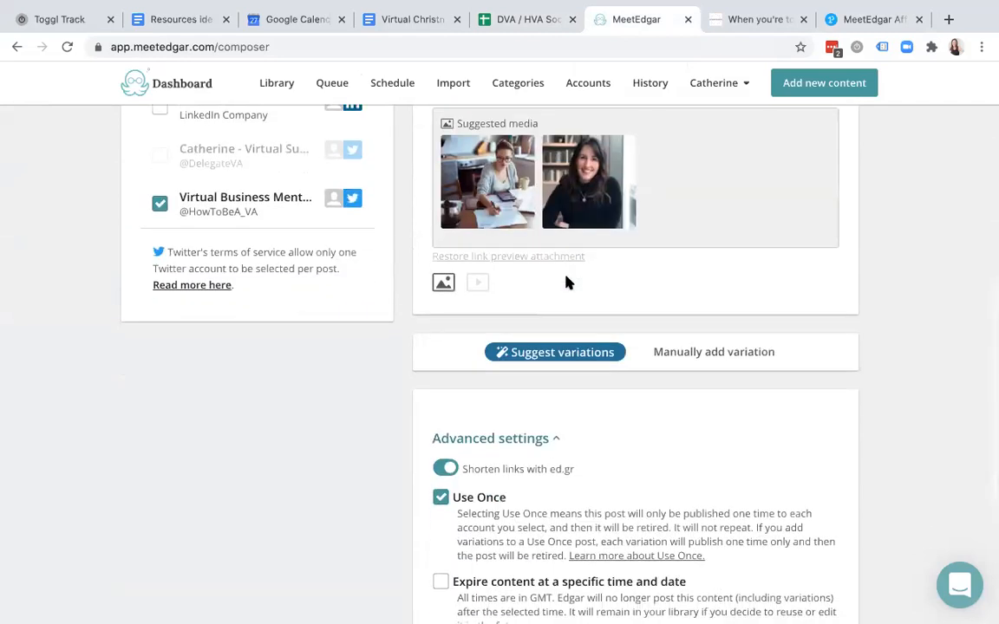
pyautogui.scroll(-2, 567, 279)
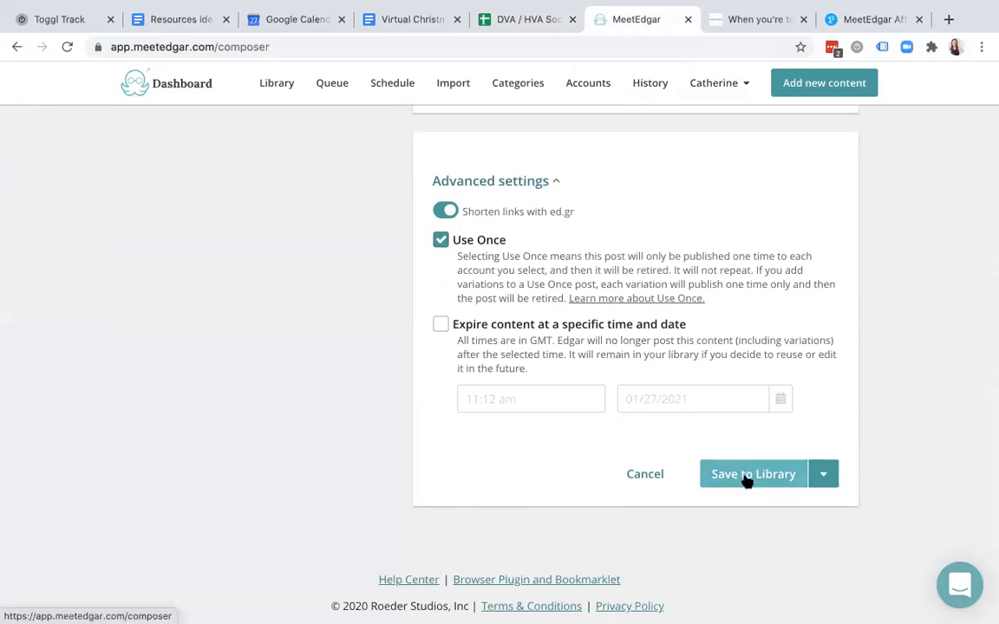
pyautogui.scroll(4, 722, 328)
pyautogui.scroll(-4, 722, 328)
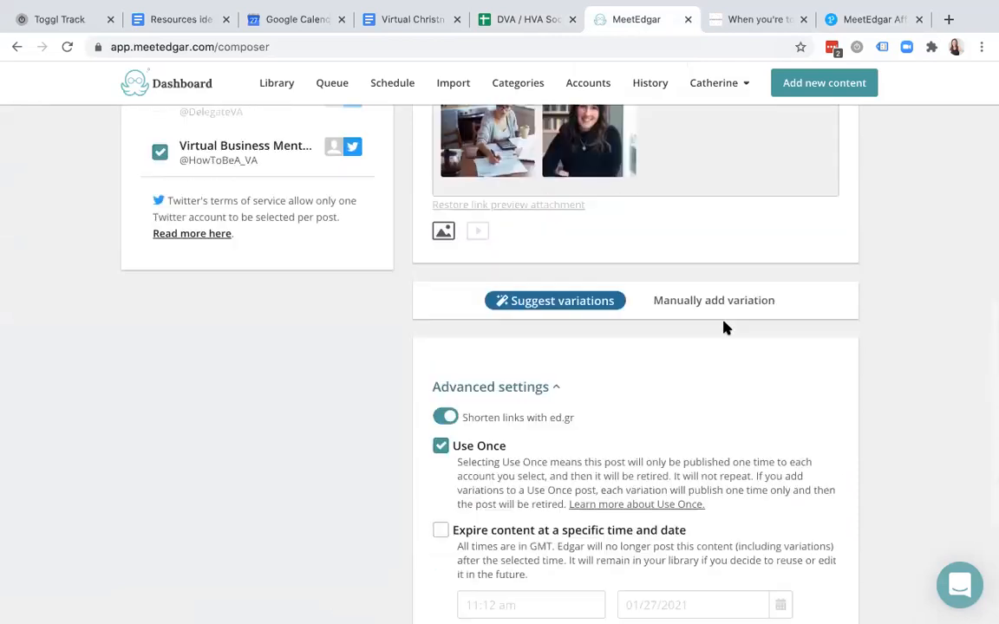
pyautogui.click(751, 436)
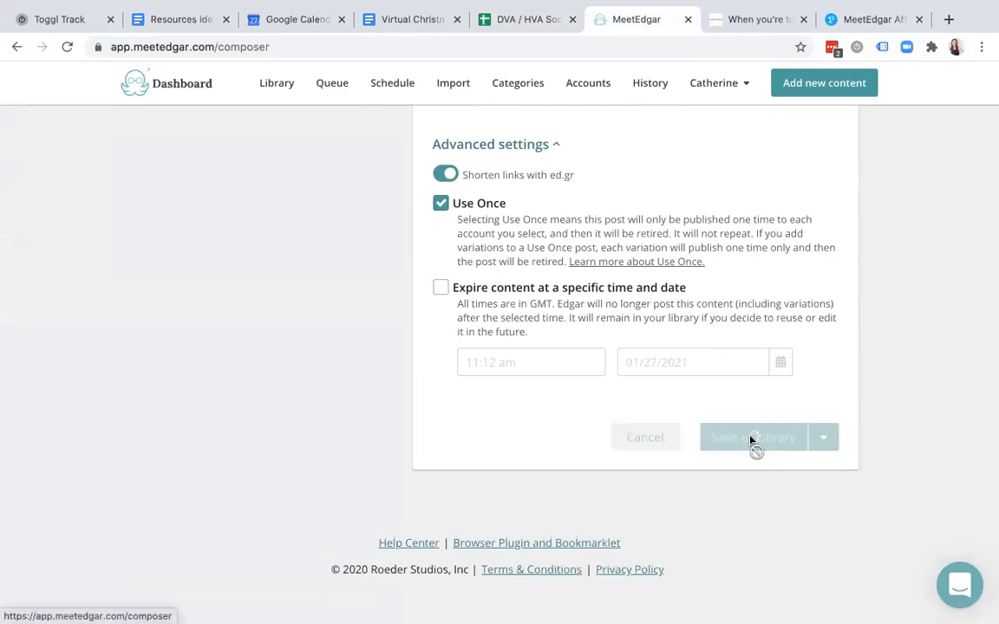
pyautogui.scroll(8, 750, 442)
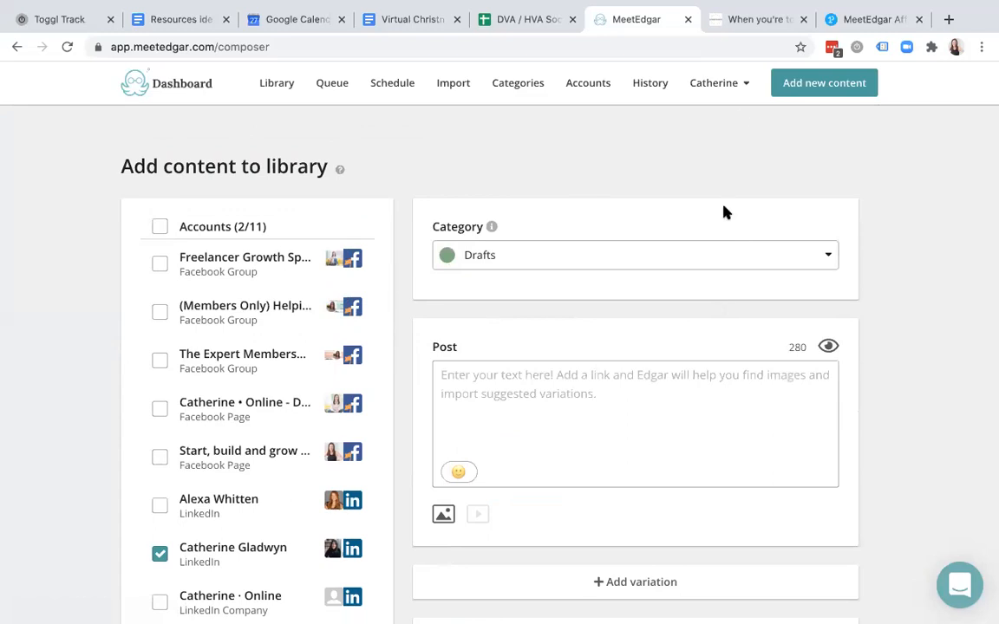
# - Copy the blog post's web address and paste it into the empty MeetEdgar post text
pyautogui.click(755, 19)
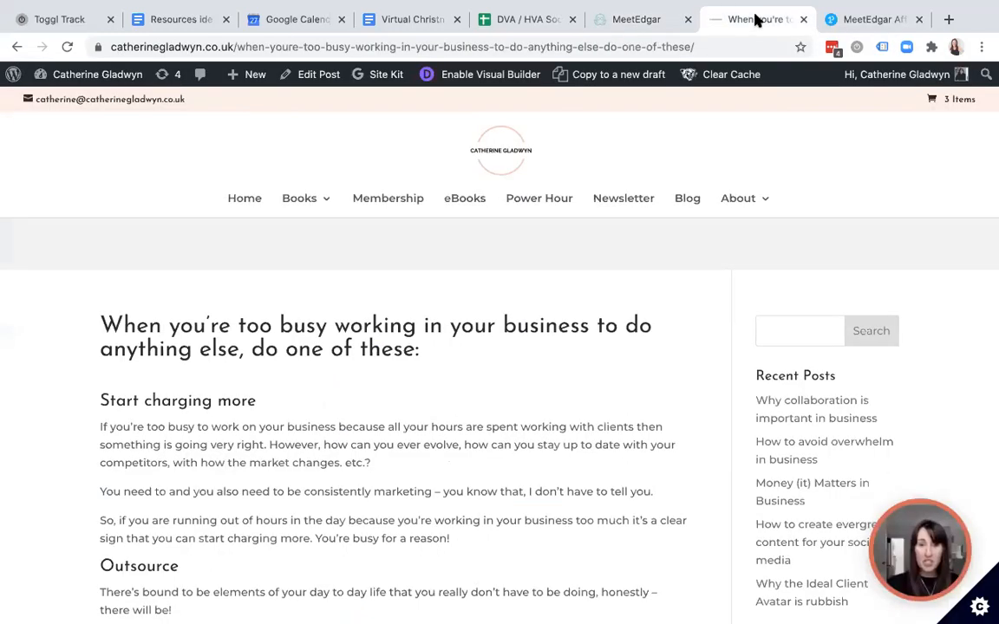
pyautogui.click(622, 47)
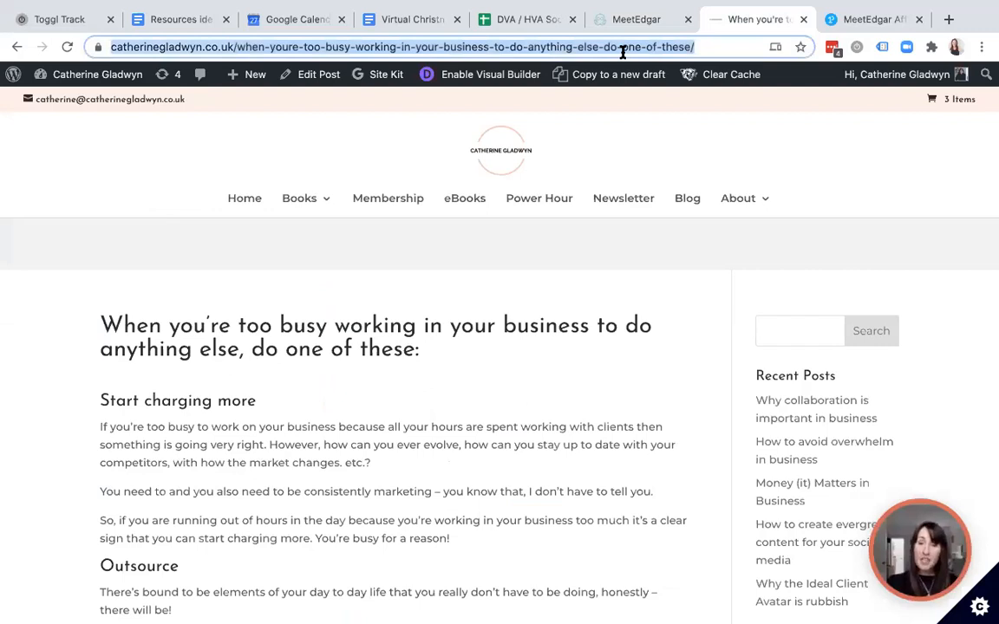
pyautogui.rightClick(623, 46)
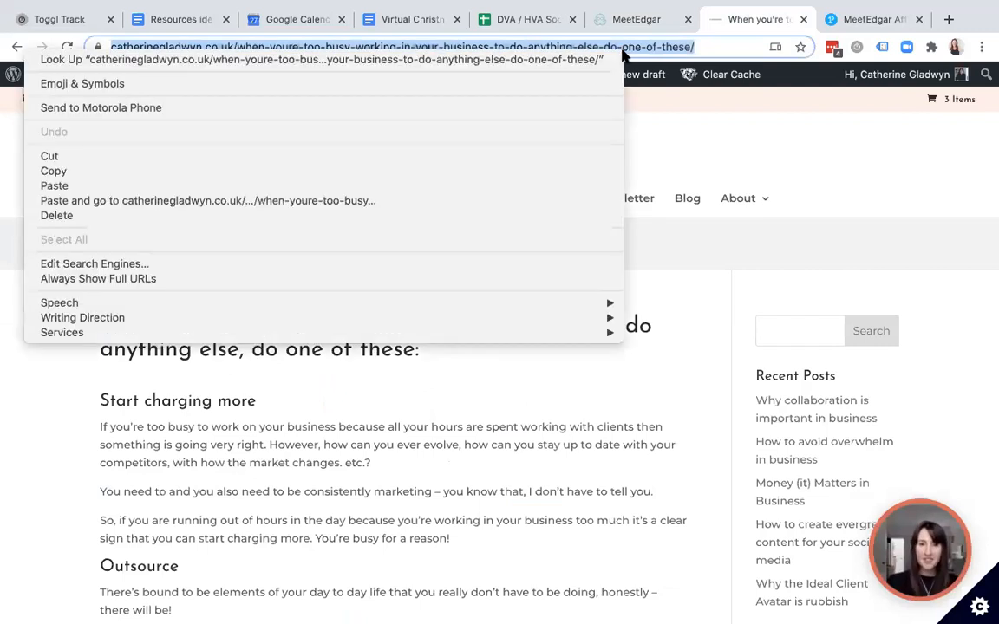
pyautogui.click(446, 170)
pyautogui.click(633, 21)
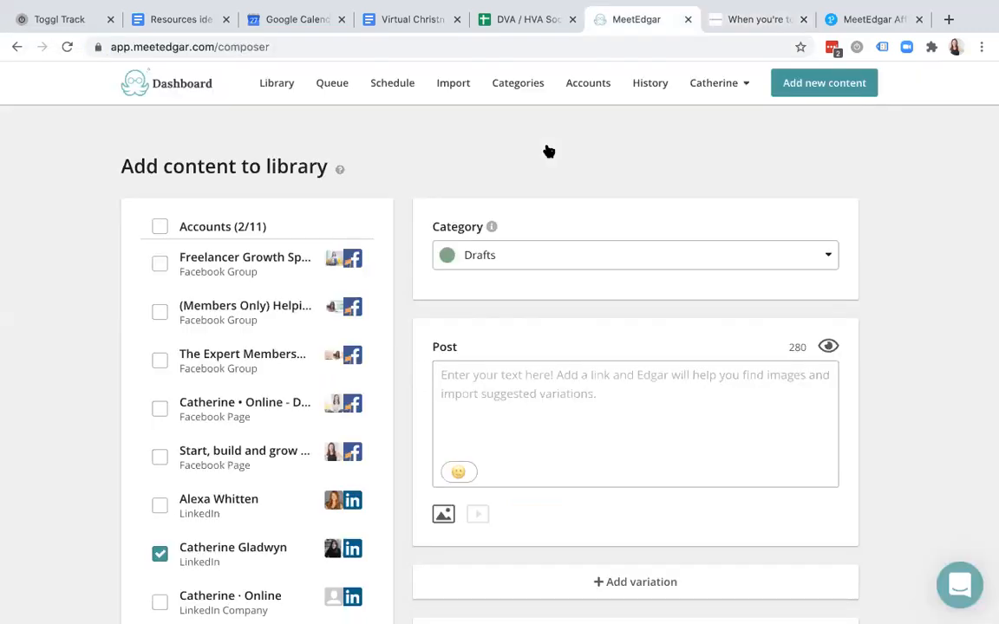
pyautogui.click(546, 374)
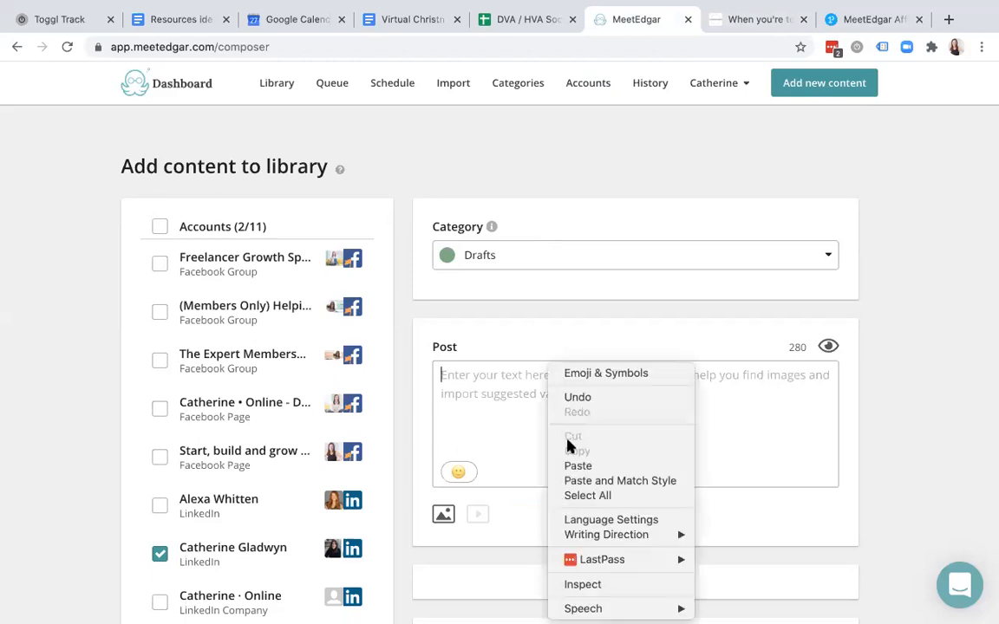
pyautogui.click(576, 467)
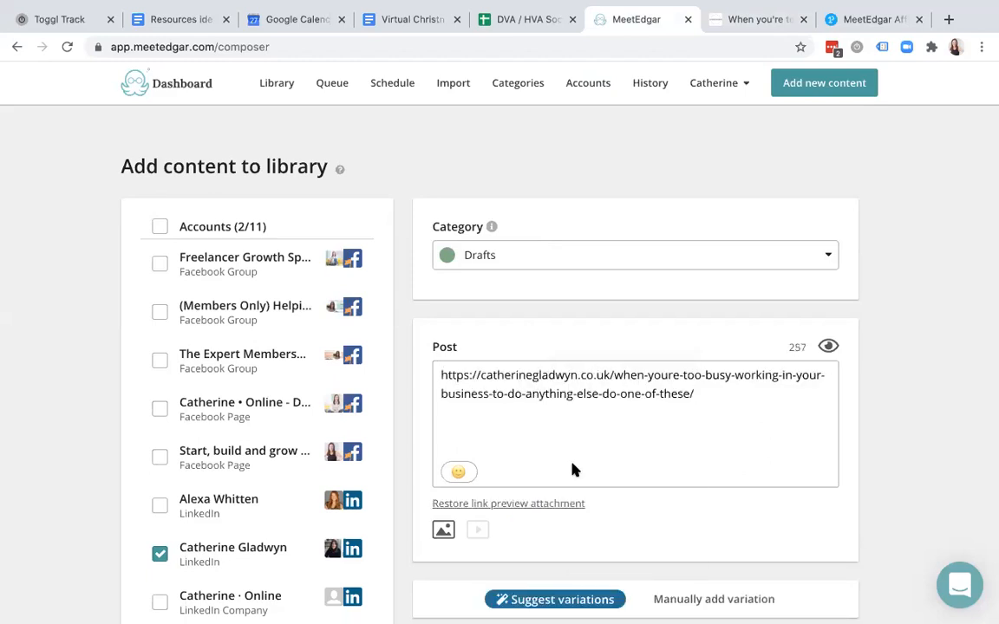
pyautogui.scroll(-3, 573, 468)
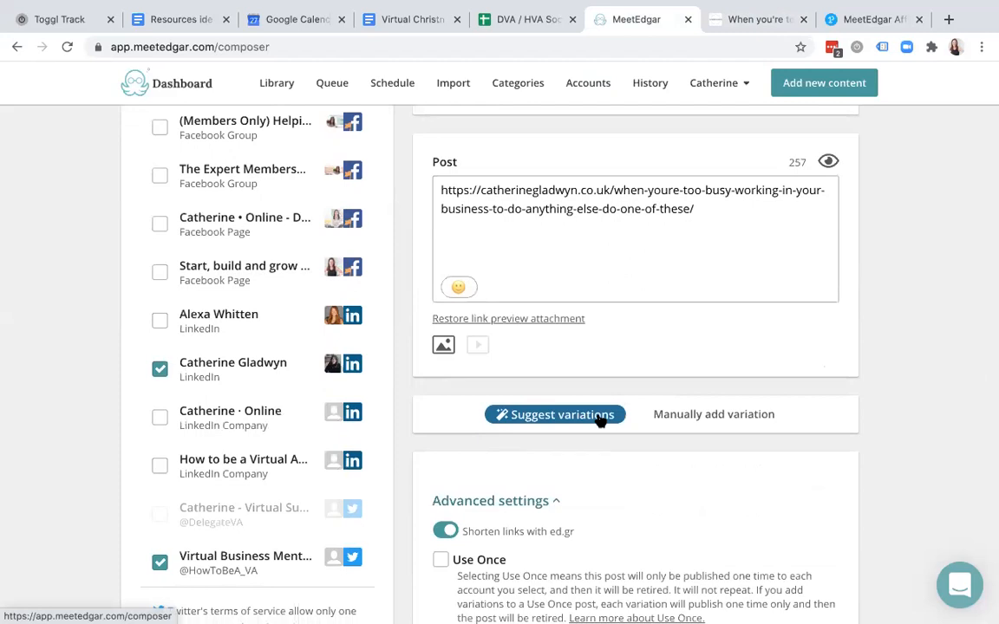
# - Generate suggested variations from the blog link and compare them against the blog post text
pyautogui.click(599, 416)
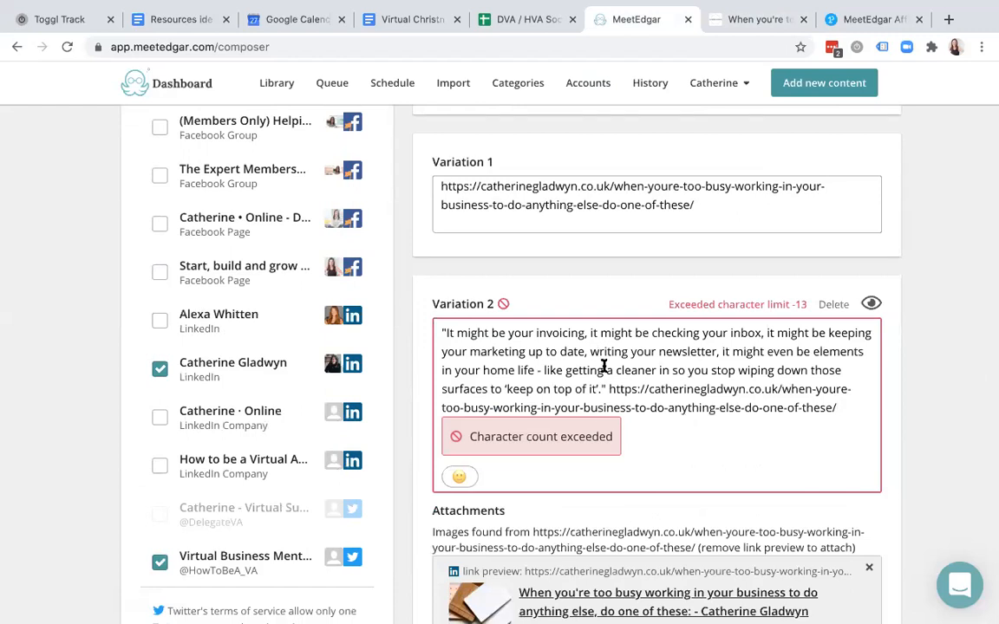
pyautogui.scroll(1, 604, 366)
pyautogui.scroll(1, 605, 366)
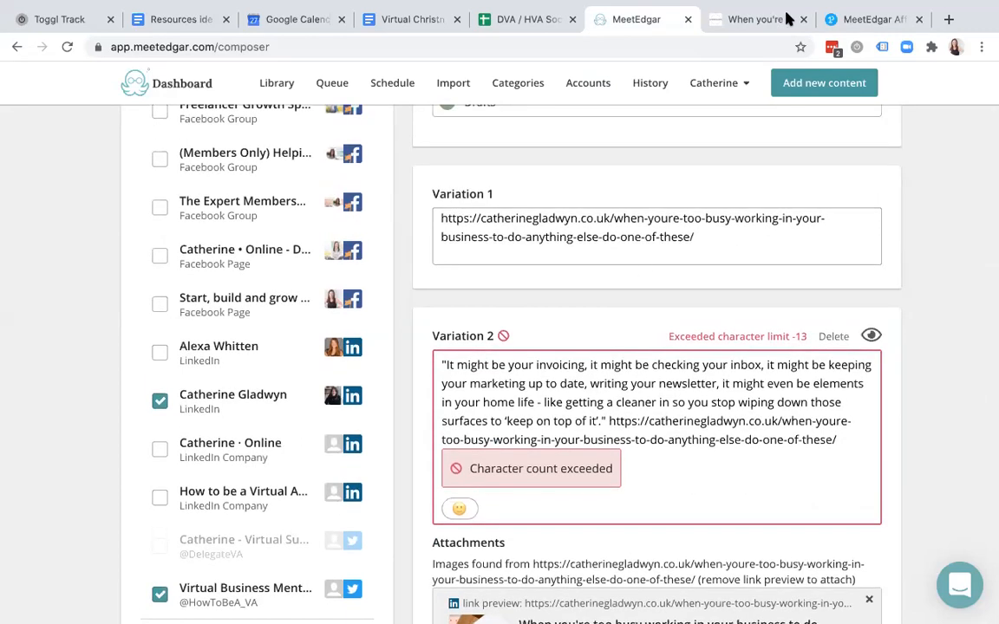
pyautogui.click(760, 21)
pyautogui.scroll(-10, 364, 432)
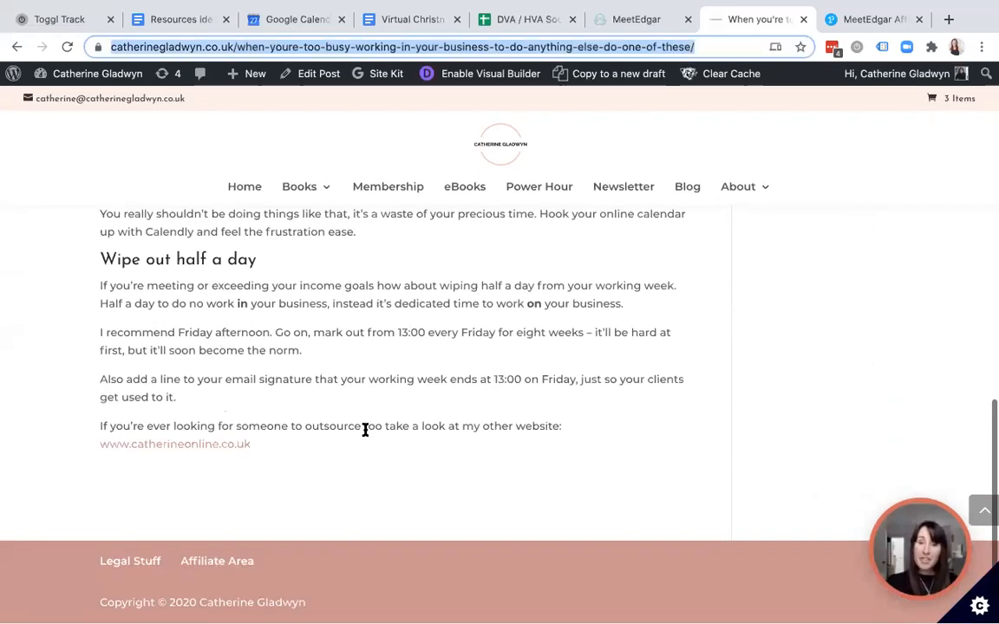
pyautogui.scroll(10, 366, 429)
pyautogui.click(632, 19)
pyautogui.scroll(-4, 580, 338)
pyautogui.scroll(-8, 579, 338)
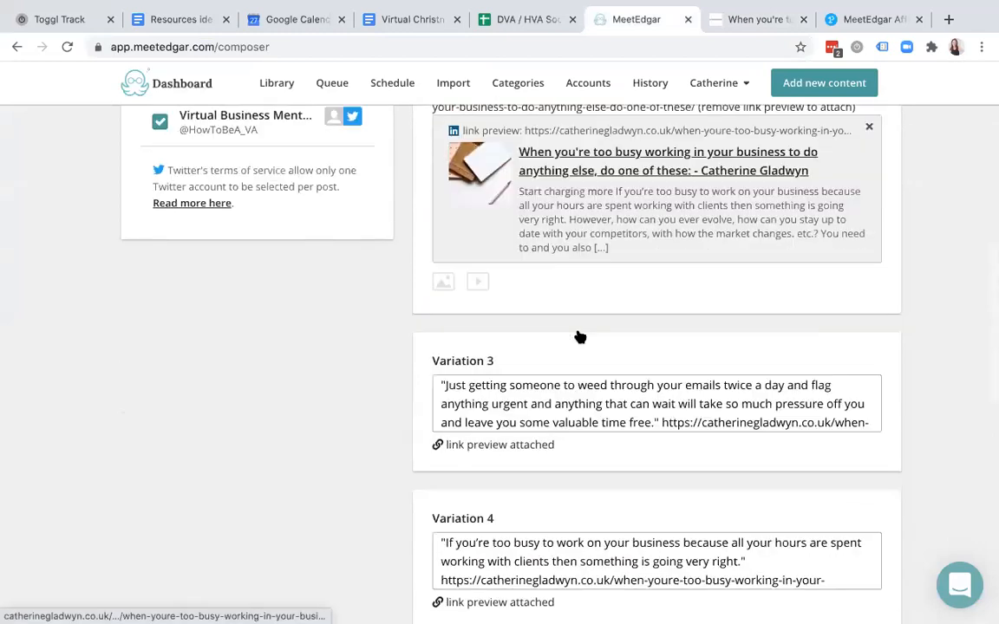
pyautogui.scroll(-2, 579, 337)
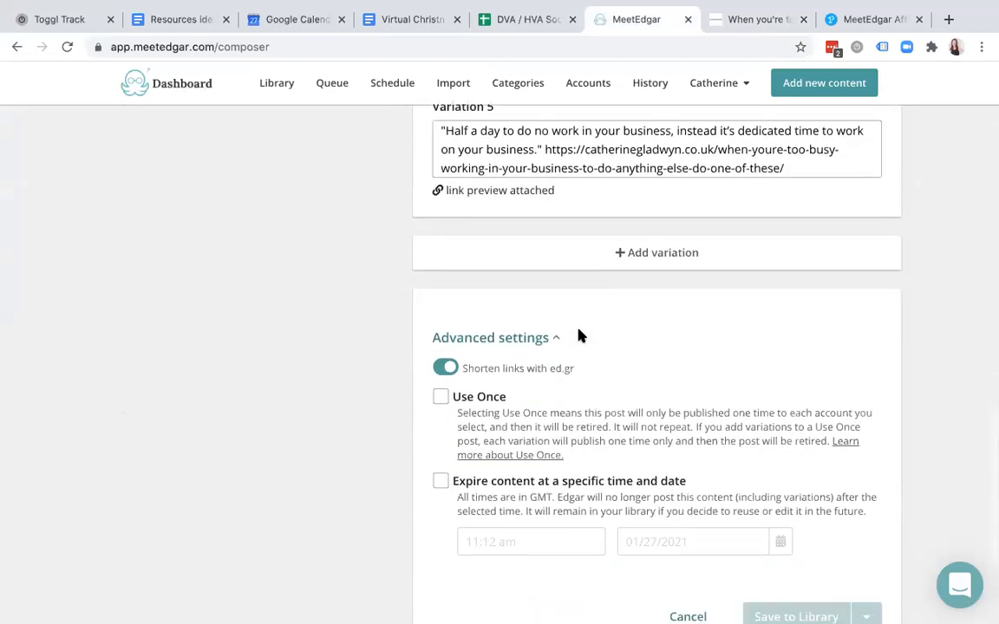
pyautogui.scroll(8, 579, 334)
pyautogui.scroll(5, 579, 332)
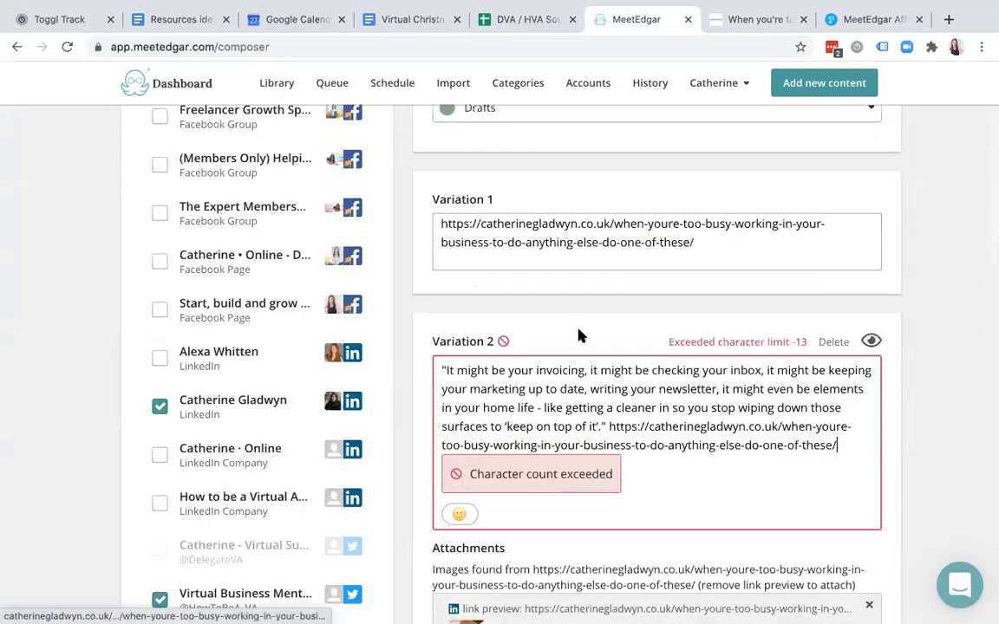
# - Delete Variation 2's opening and closing quote marks and move the URL onto its own line
pyautogui.press('BackSpace')
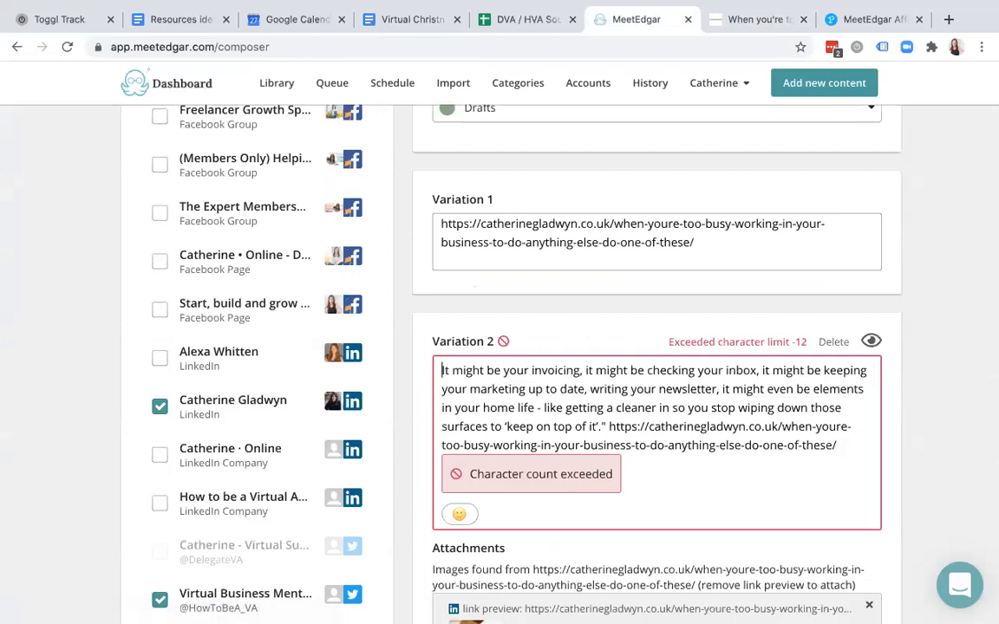
pyautogui.click(604, 426)
pyautogui.press('BackSpace')
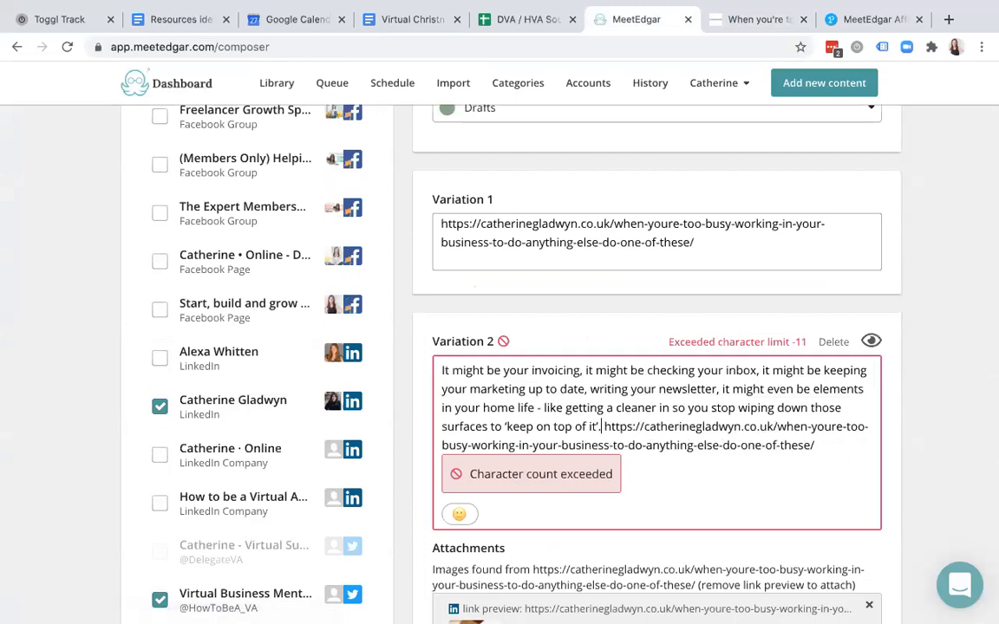
pyautogui.press('Return')
pyautogui.press('Return')
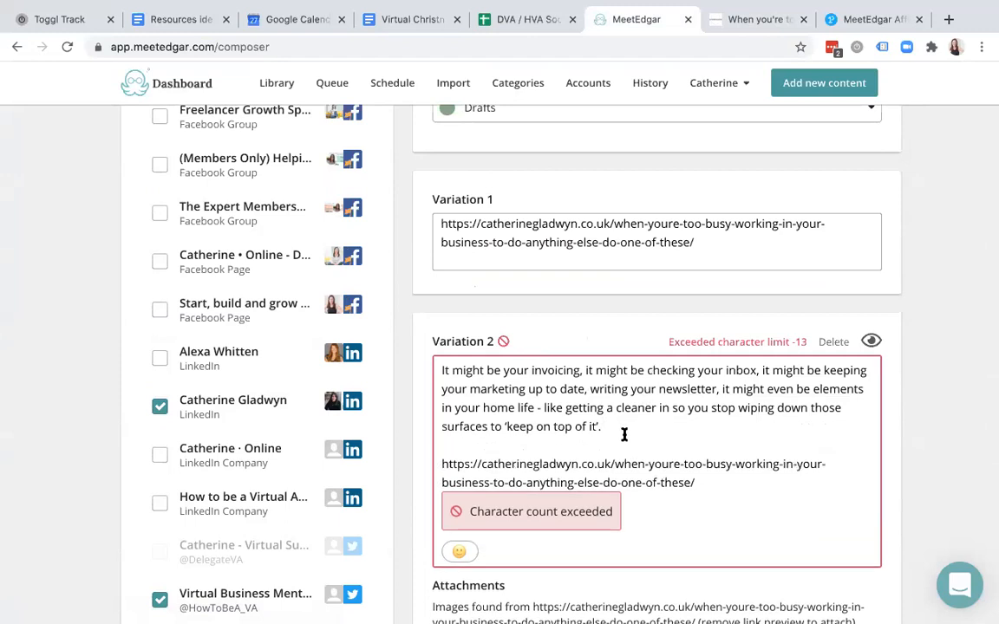
pyautogui.moveTo(626, 421); pyautogui.dragTo(438, 371)
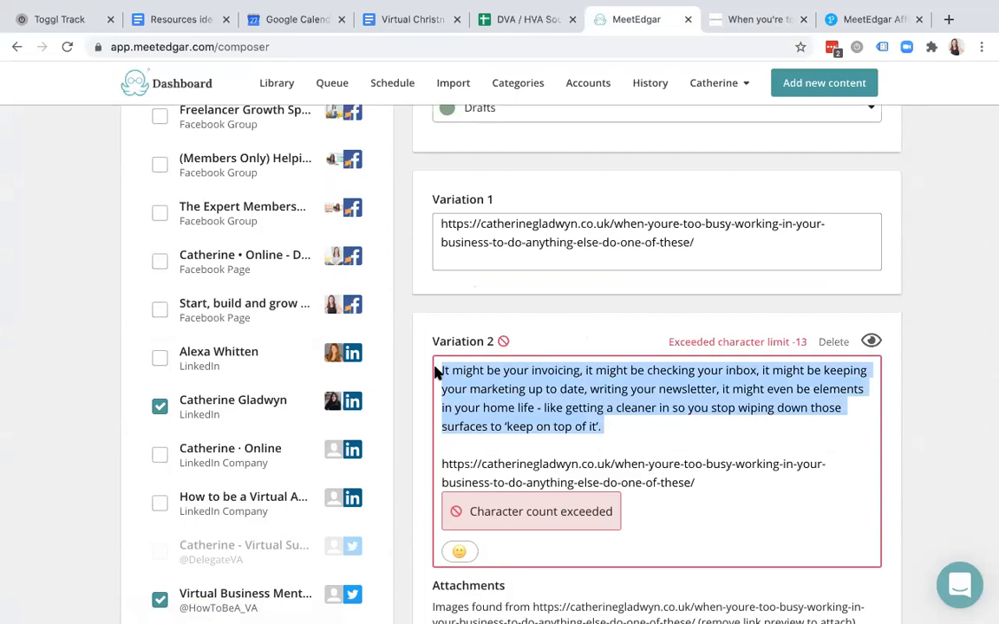
# - Put the blog headline 'When you're too busy working in your business…' above Variation 1's link
pyautogui.click(745, 18)
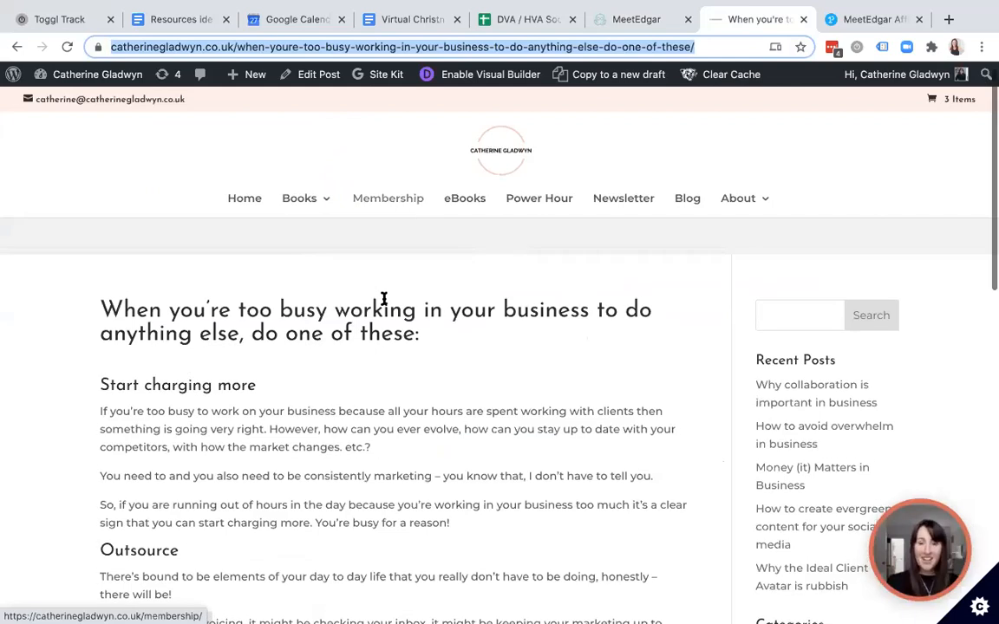
pyautogui.tripleClick(384, 319)
pyautogui.press('super+c')
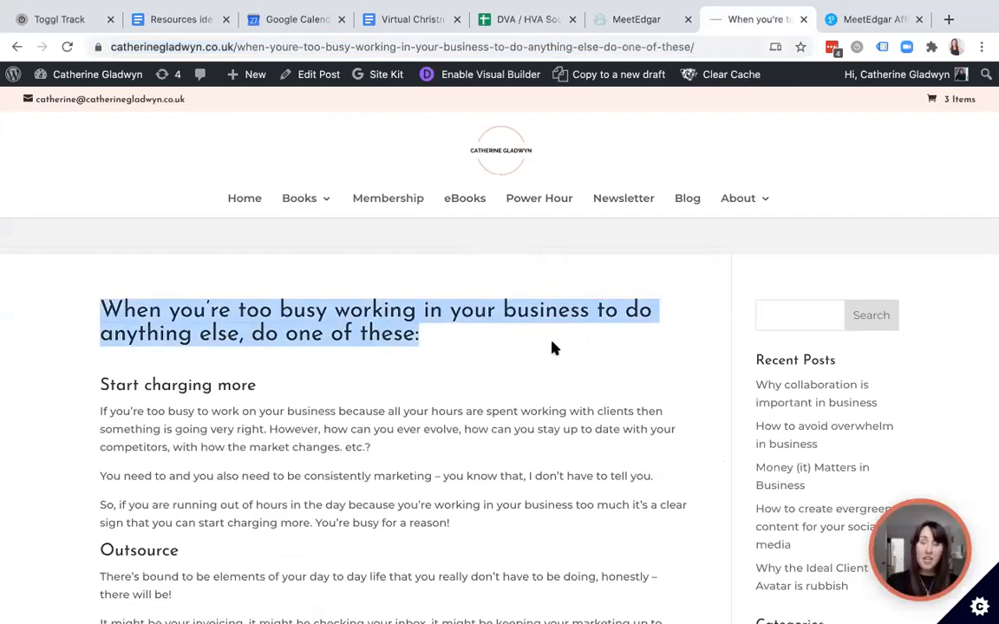
pyautogui.click(636, 19)
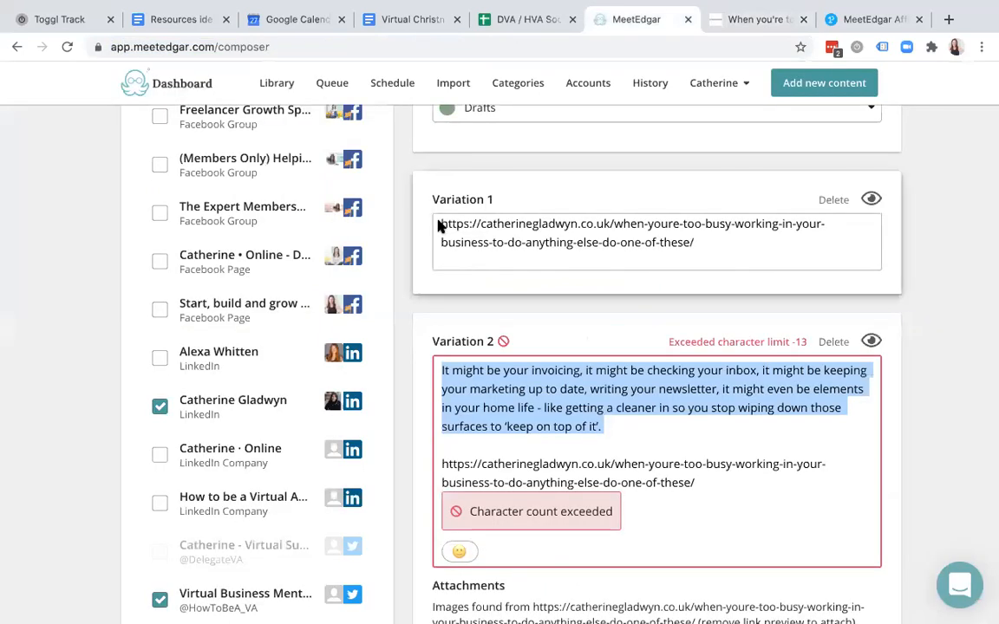
pyautogui.click(439, 223)
pyautogui.press('super+v')
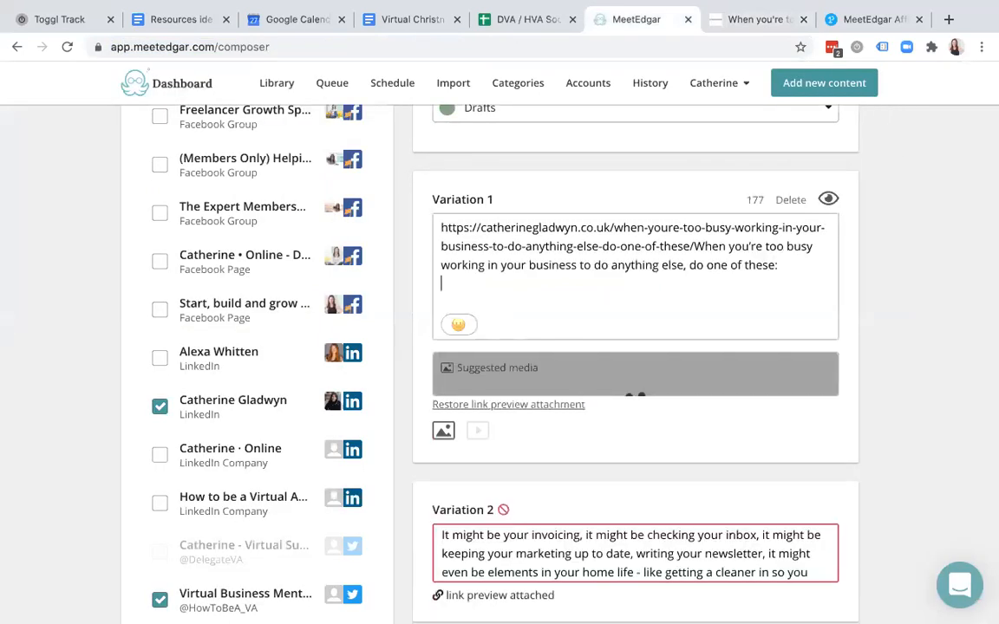
pyautogui.moveTo(693, 247); pyautogui.dragTo(766, 276)
pyautogui.press('super+x')
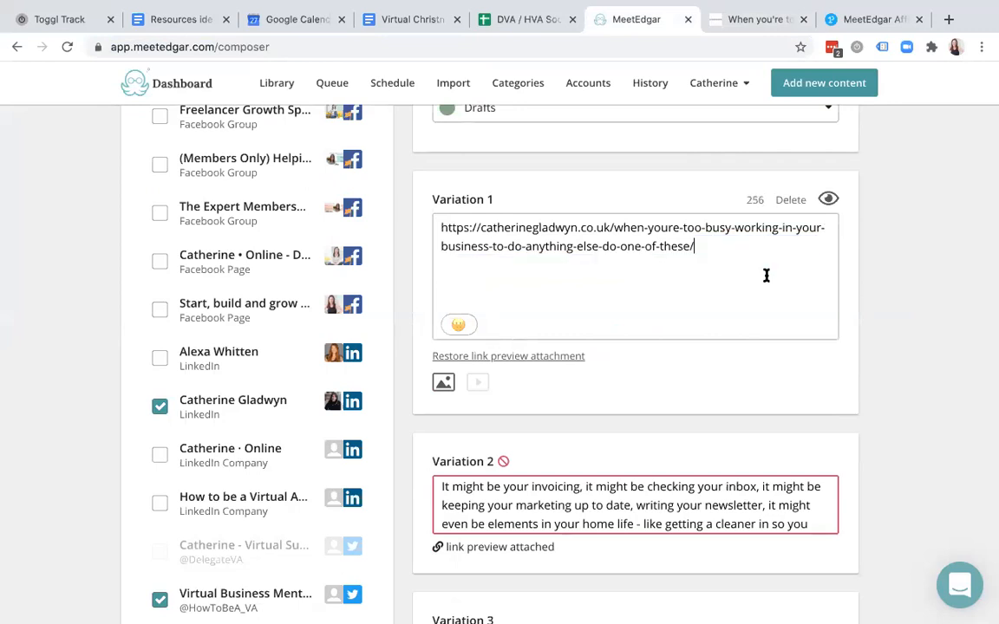
pyautogui.click(442, 227)
pyautogui.press('super+v')
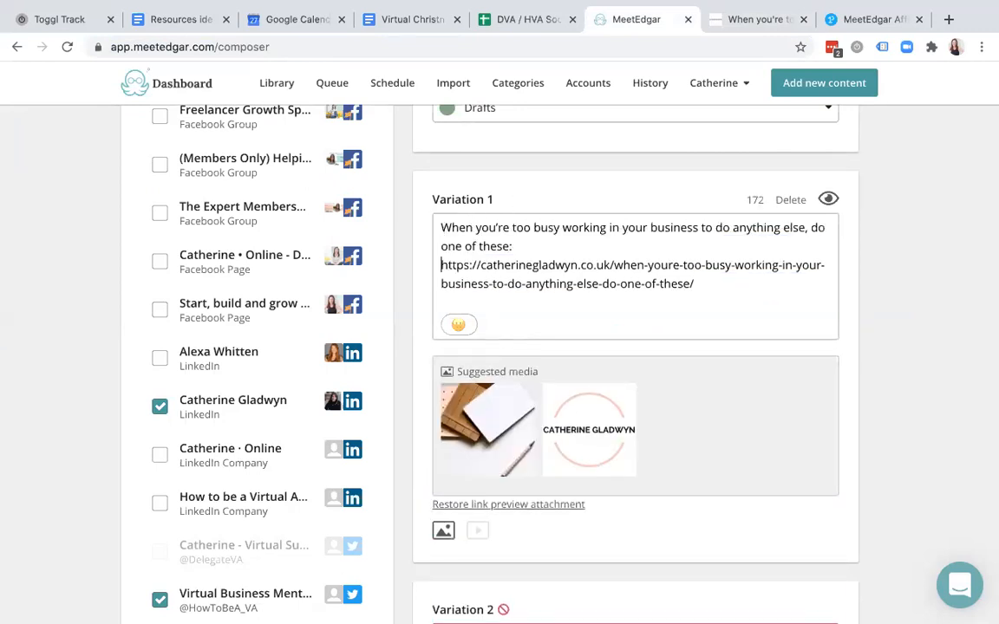
pyautogui.press('Return')
pyautogui.scroll(-1, 564, 385)
pyautogui.scroll(-2, 563, 384)
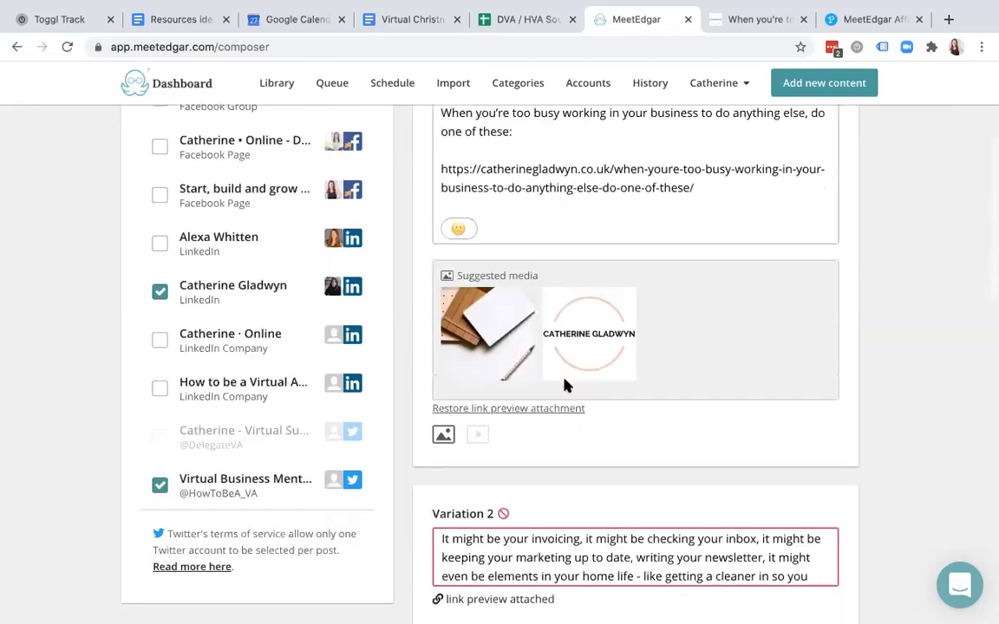
# - Attach the suggested desk photo to Variation 1, and replace Variation 2's link preview with an uploaded photo
pyautogui.click(485, 314)
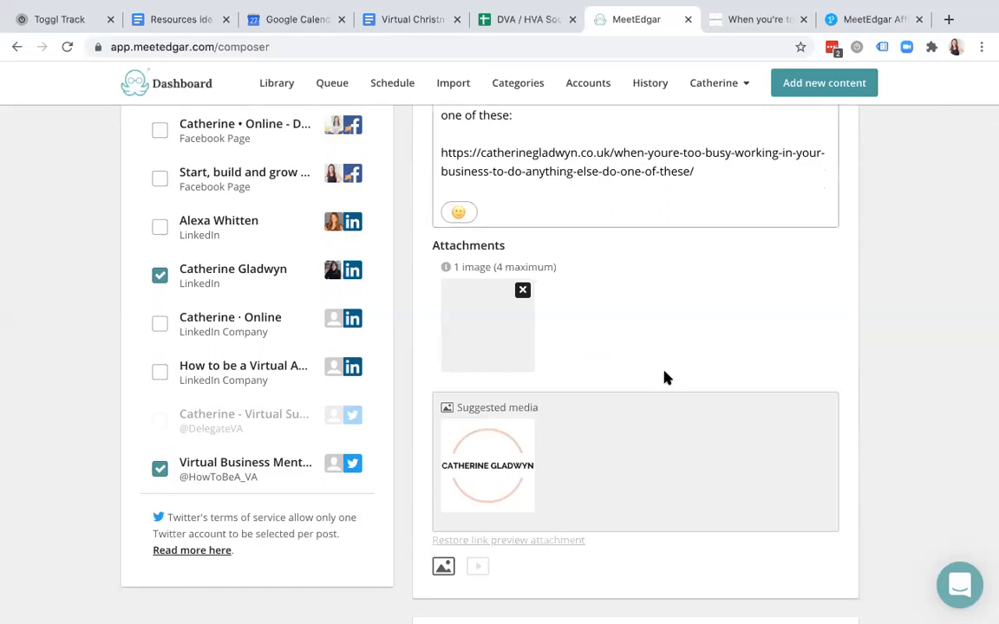
pyautogui.scroll(-10, 664, 377)
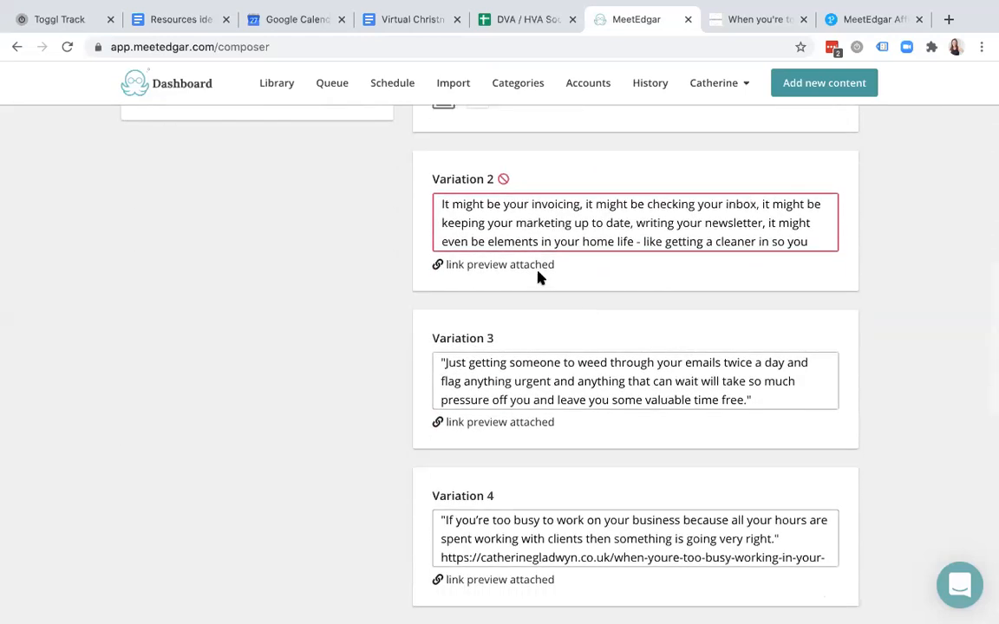
pyautogui.click(597, 219)
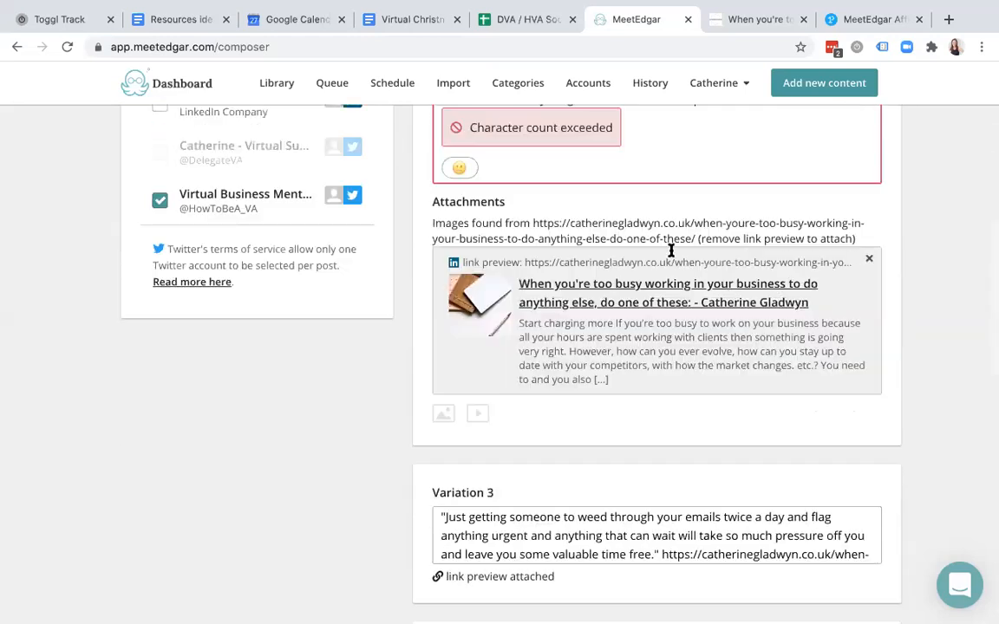
pyautogui.click(869, 259)
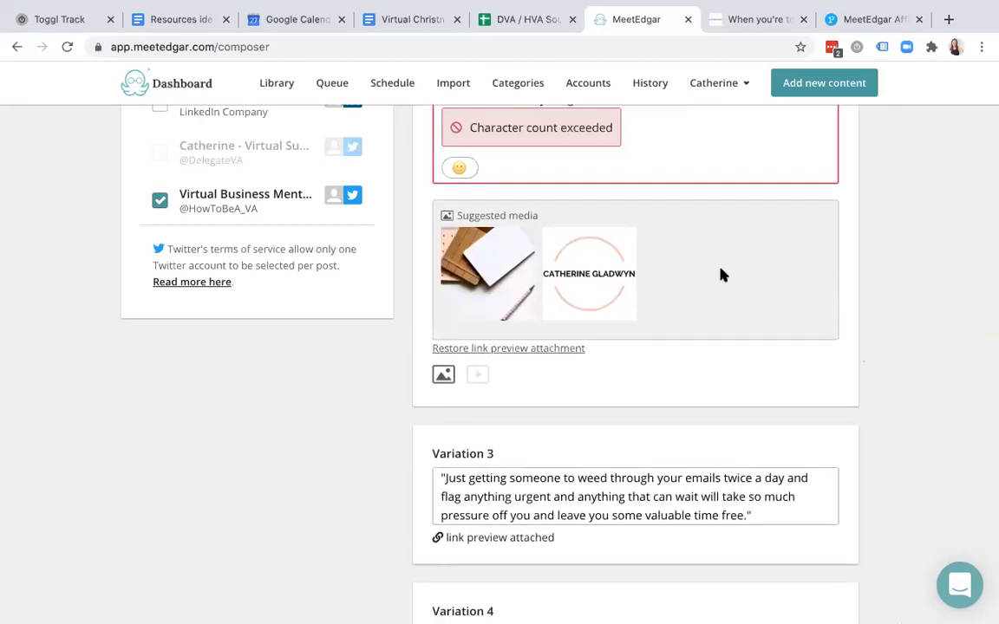
pyautogui.scroll(2, 720, 275)
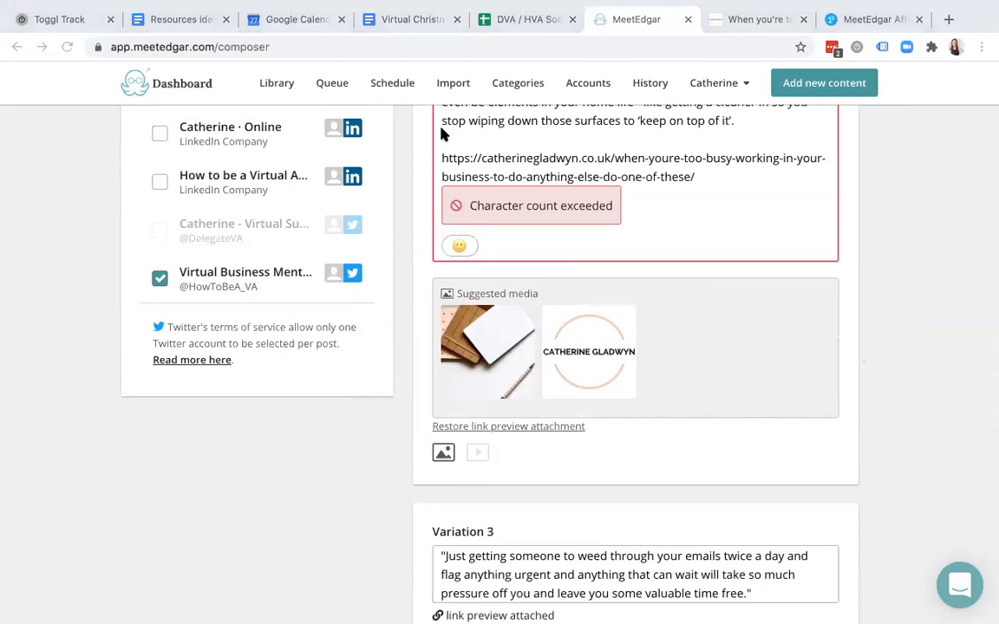
pyautogui.click(531, 406)
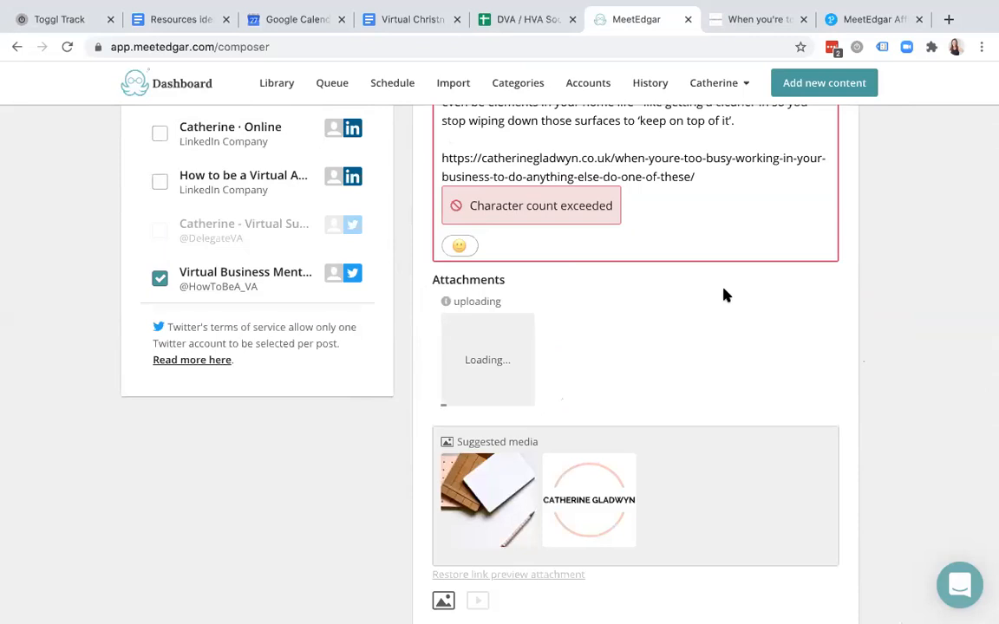
pyautogui.scroll(2, 725, 296)
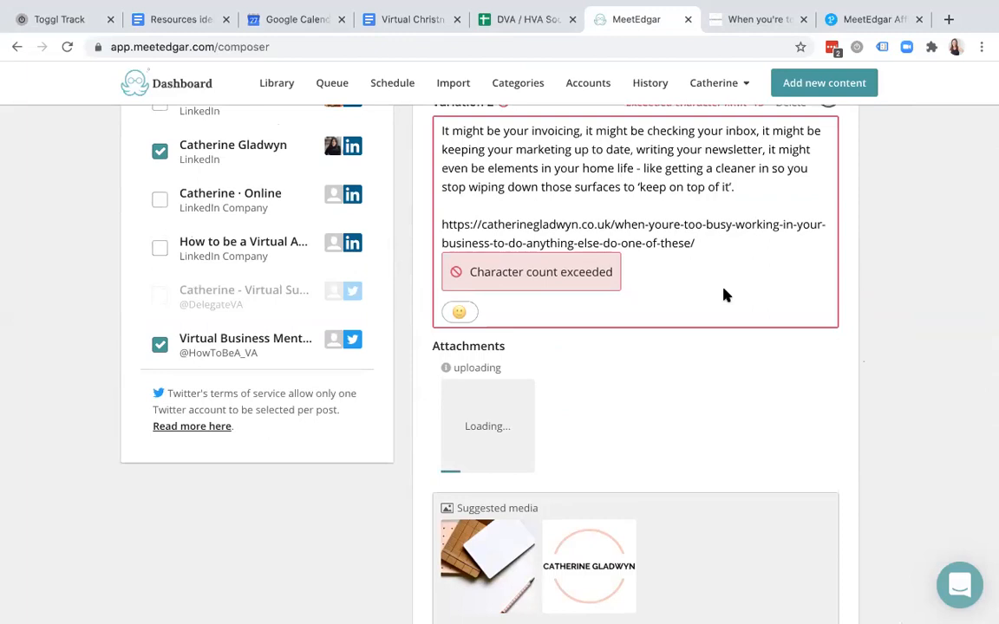
pyautogui.scroll(2, 724, 295)
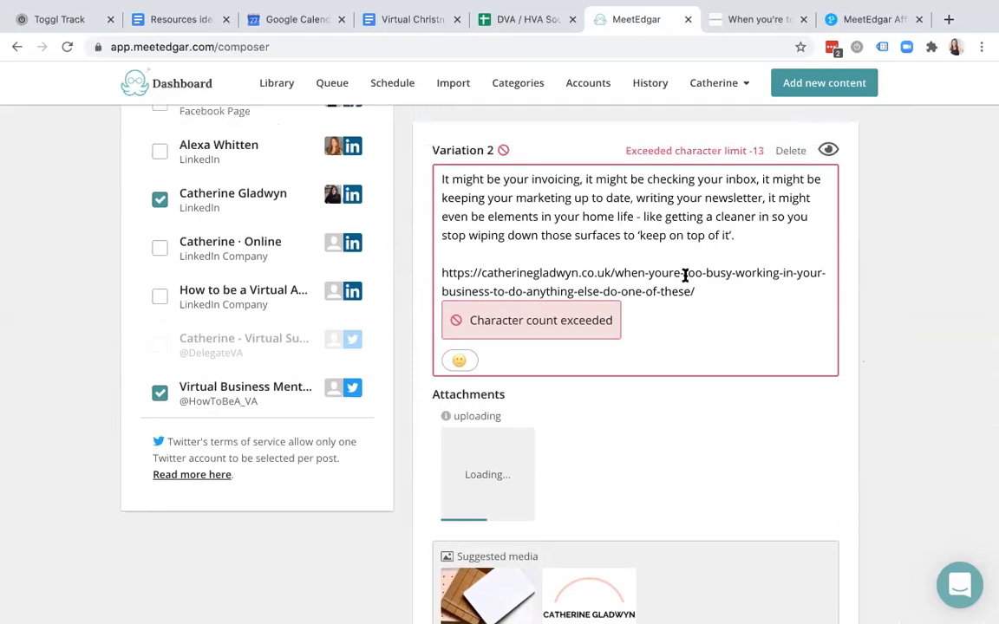
pyautogui.moveTo(757, 163)
# - Drop the over-limit Twitter account and add a Facebook page to the post
pyautogui.click(159, 394)
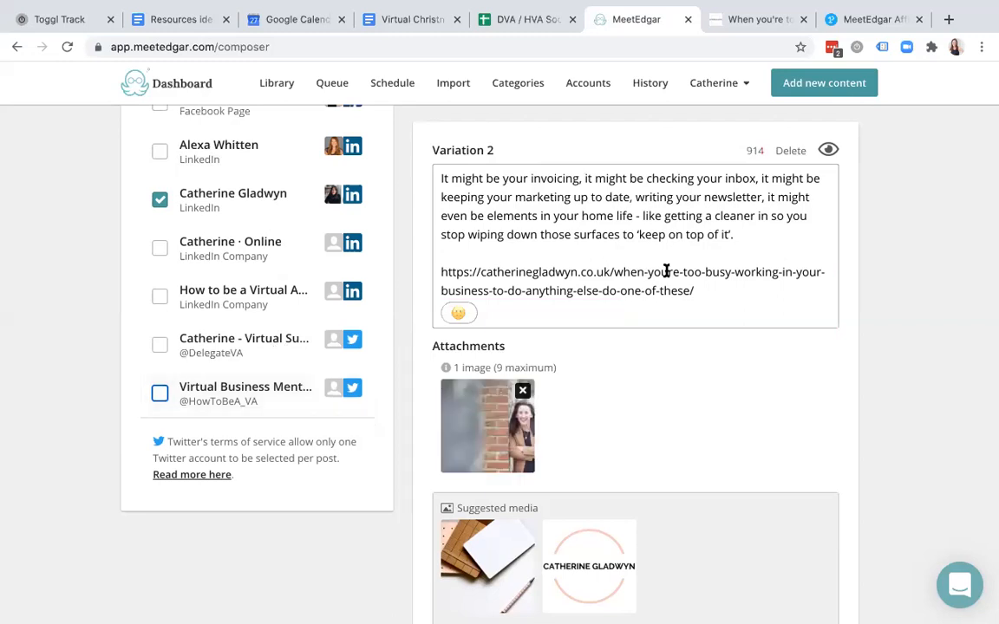
pyautogui.scroll(5, 666, 272)
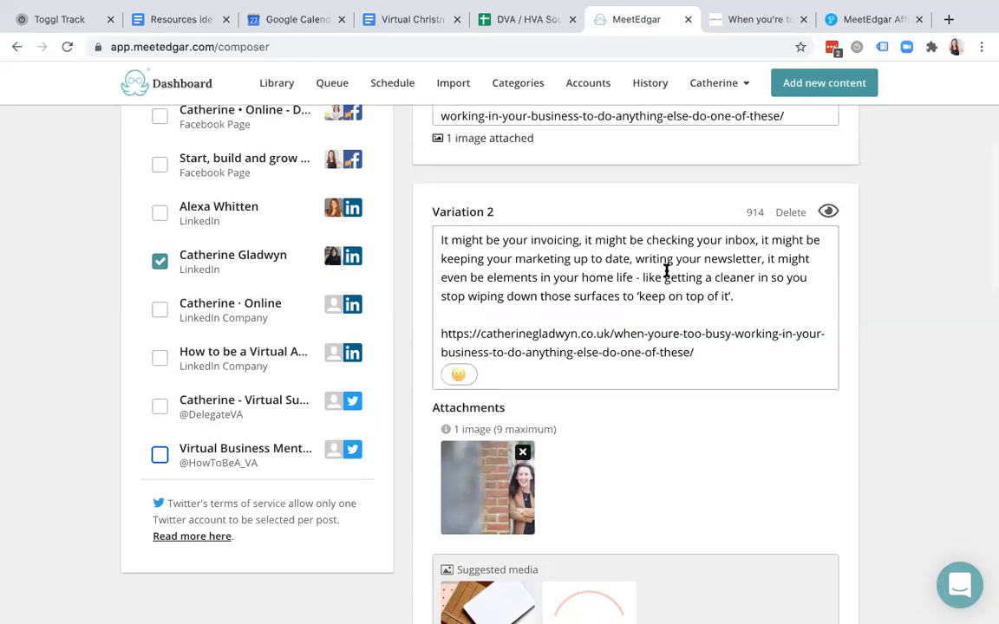
pyautogui.click(241, 283)
pyautogui.scroll(-3, 660, 341)
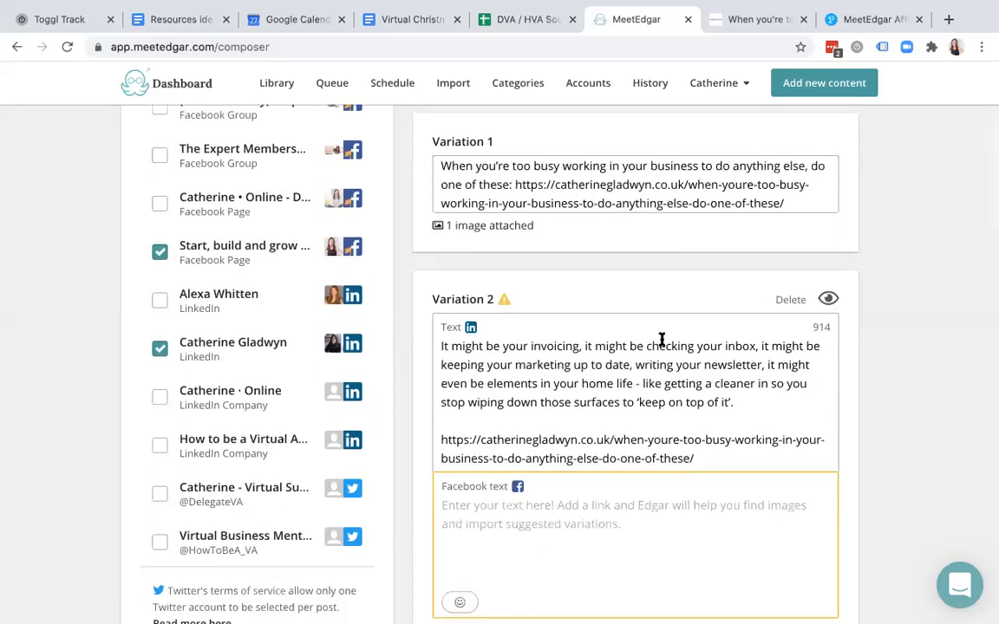
# - Paste Variation 2's LinkedIn tip and link into its empty Facebook text, then view the blog post
pyautogui.click(677, 317)
pyautogui.press('super+a')
pyautogui.press('super+c')
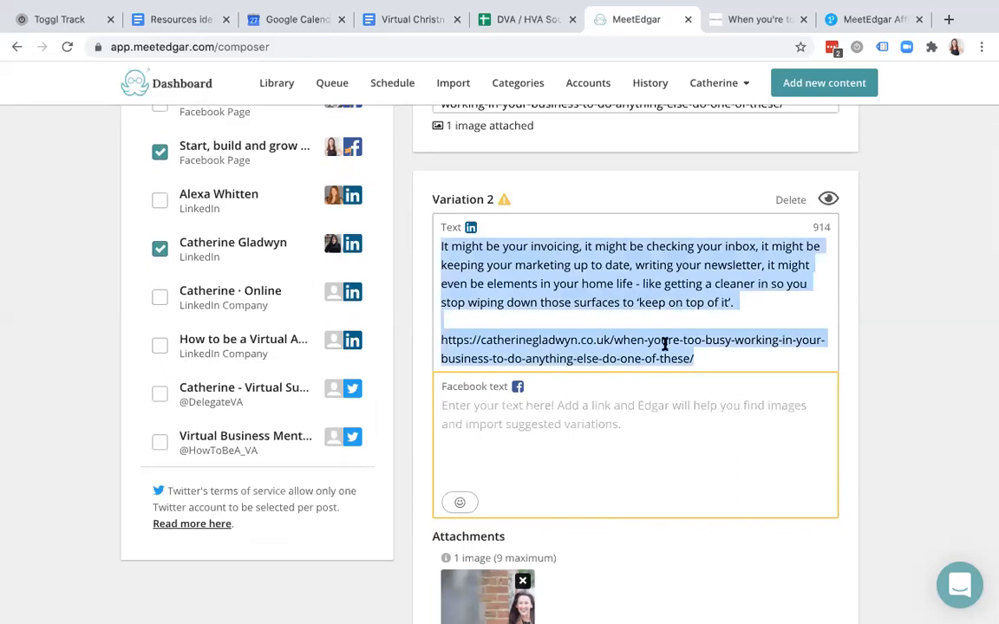
pyautogui.click(631, 423)
pyautogui.press('super+v')
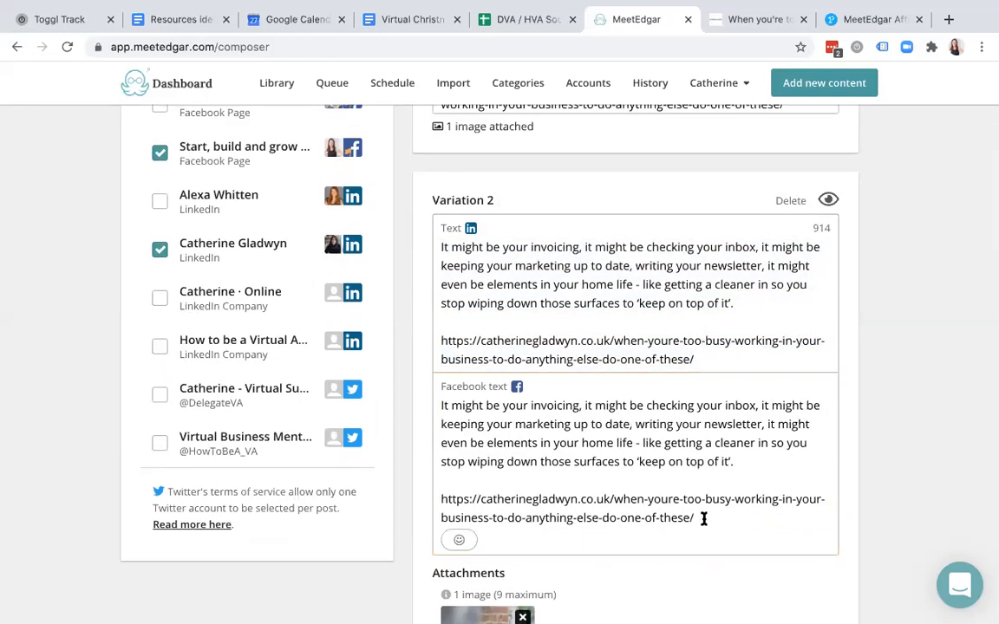
pyautogui.moveTo(704, 518); pyautogui.dragTo(452, 405)
pyautogui.scroll(-7, 592, 426)
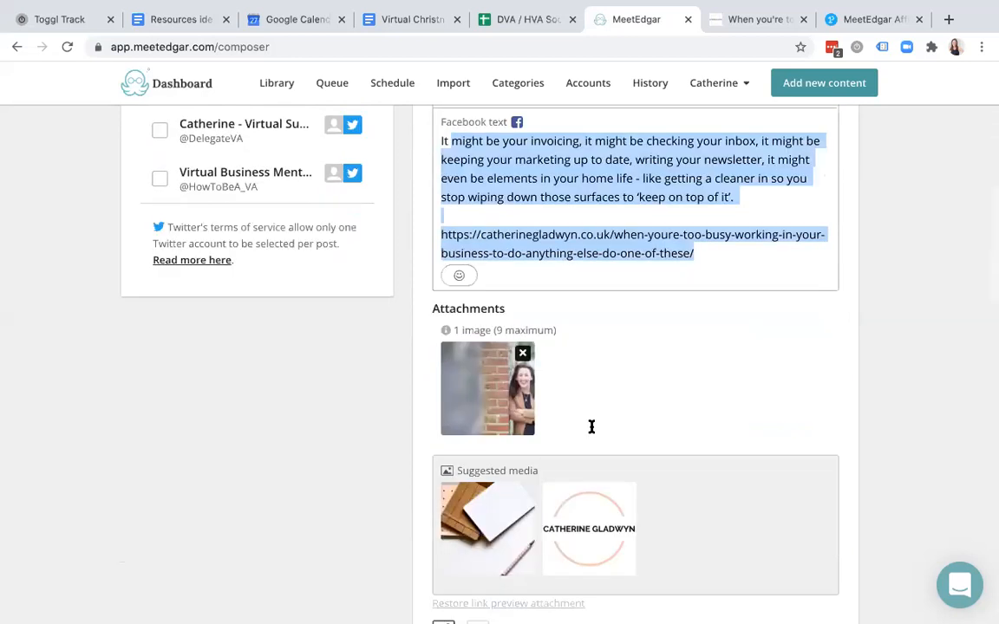
pyautogui.scroll(7, 592, 426)
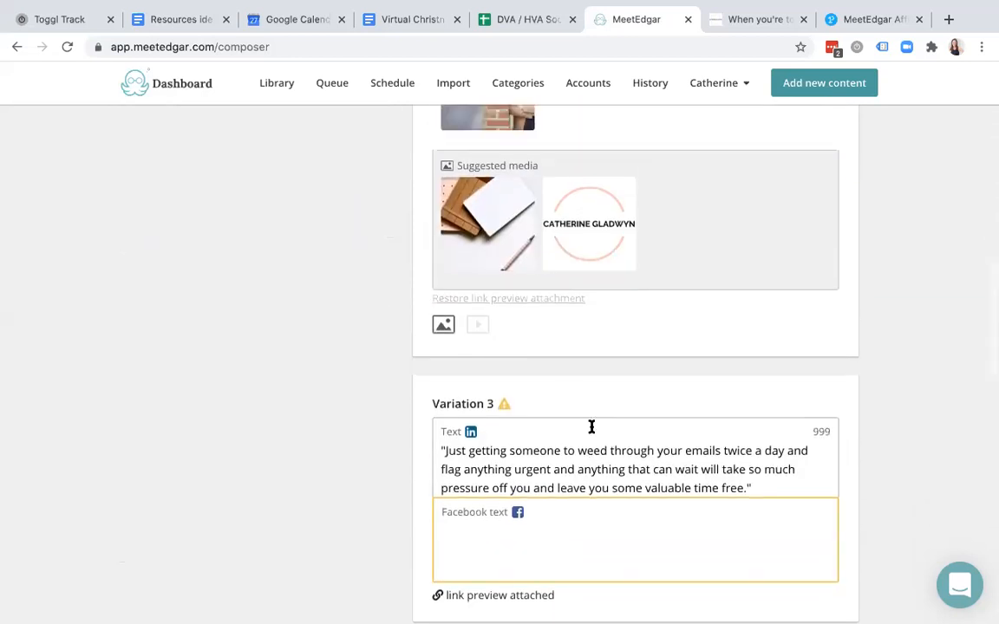
pyautogui.scroll(5, 723, 164)
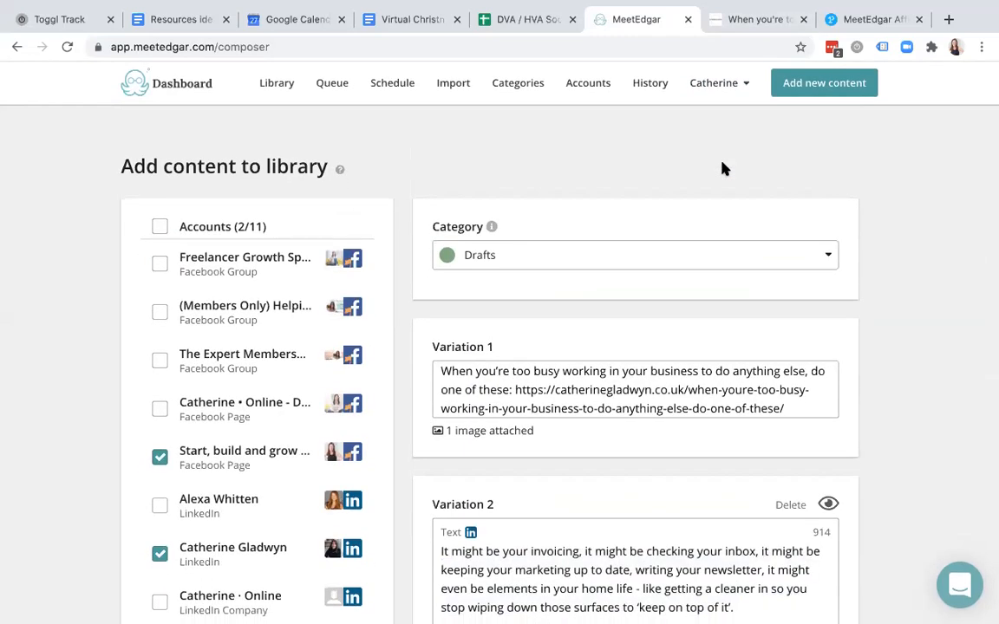
pyautogui.click(731, 20)
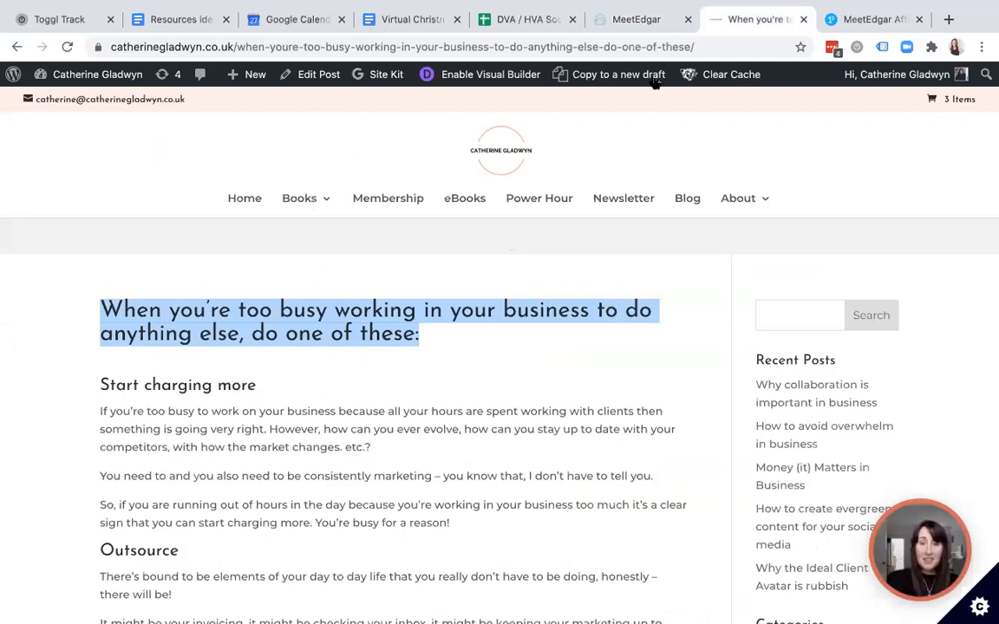
# - Switch from the WordPress blog post back to the MeetEdgar composer
pyautogui.click(634, 19)
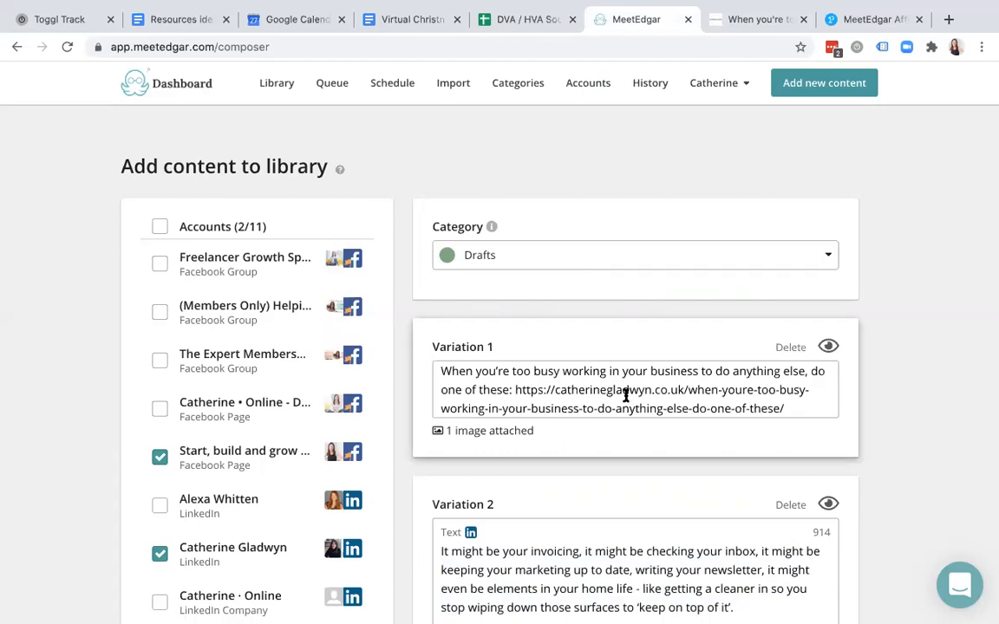
# - Review both variations' texts, clearing the selection in the Facebook text
pyautogui.scroll(-5, 626, 395)
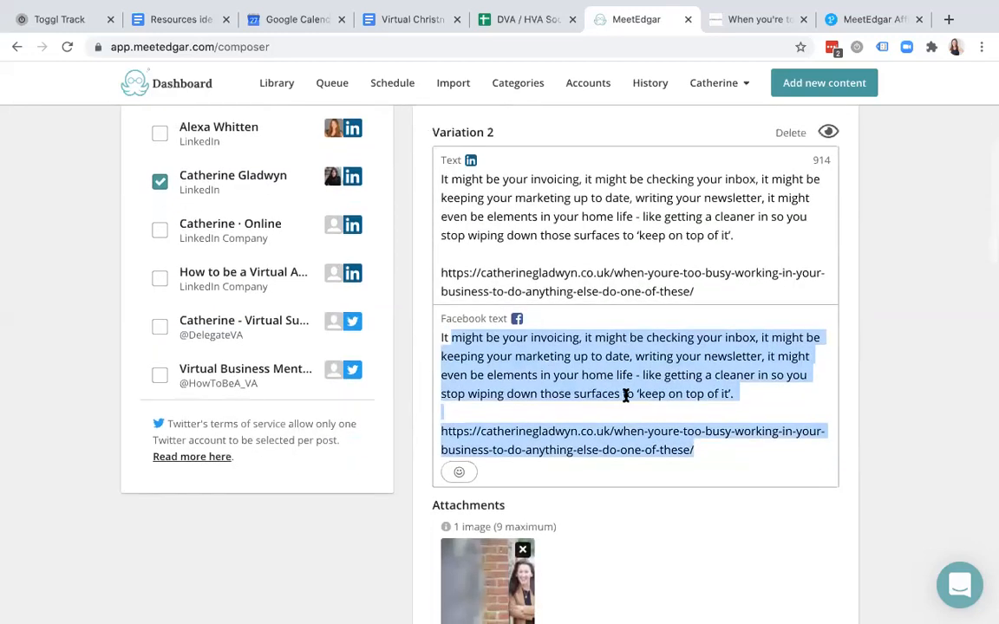
pyautogui.click(667, 354)
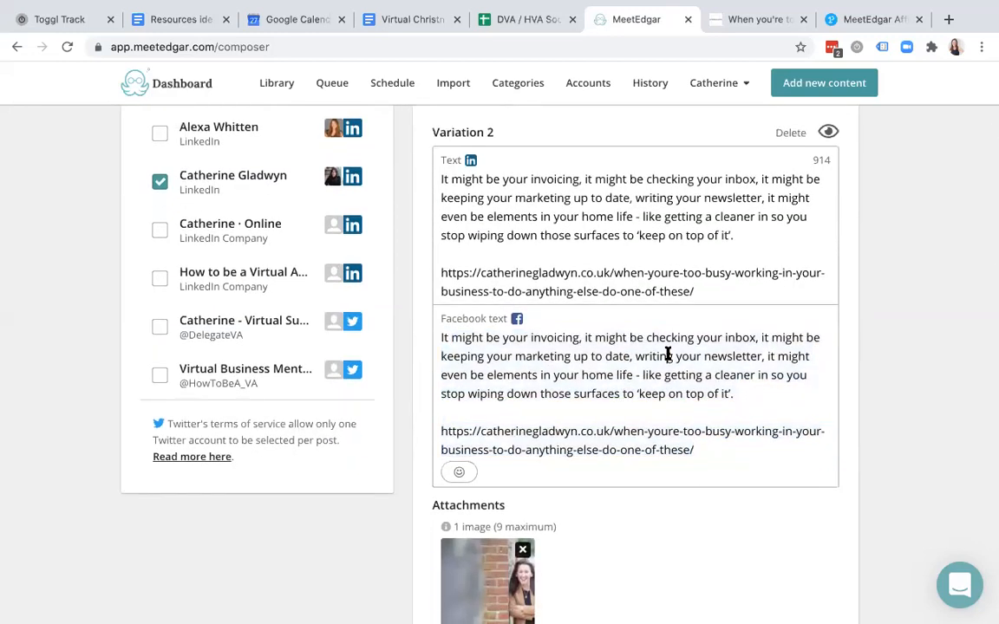
pyautogui.scroll(5, 667, 354)
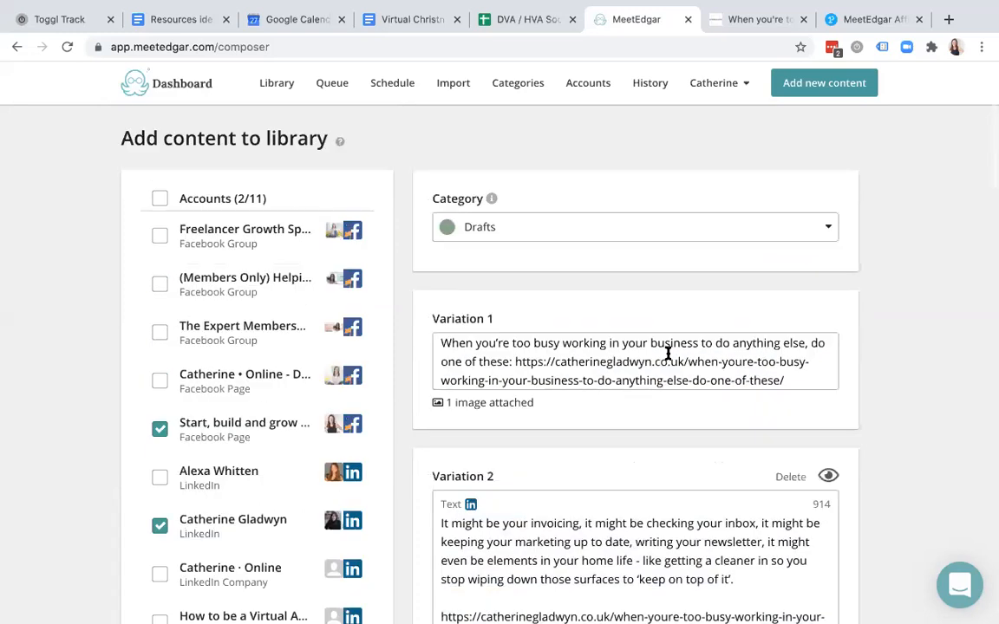
pyautogui.click(668, 357)
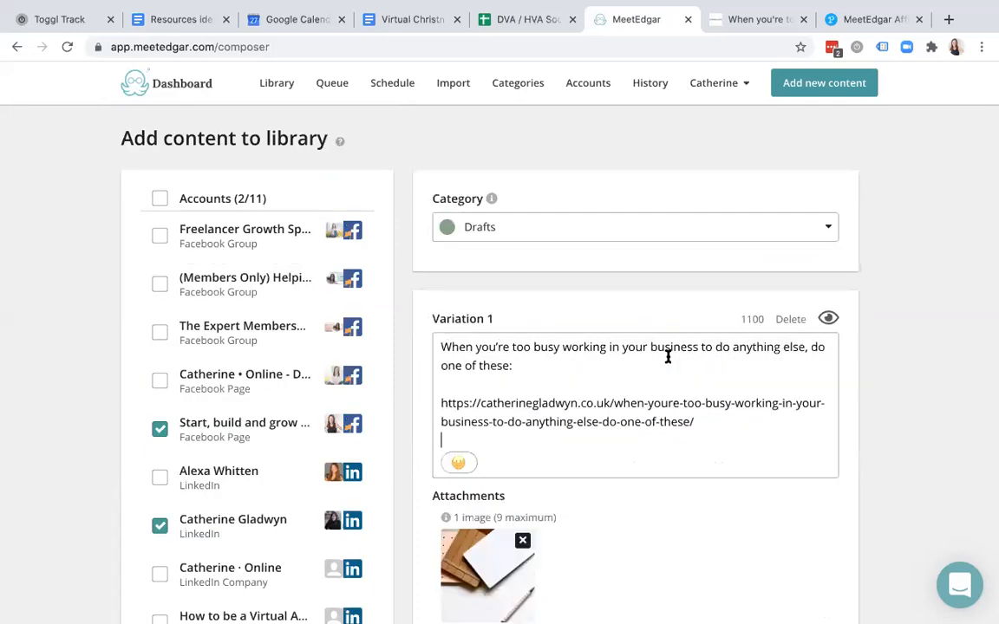
pyautogui.scroll(-10, 667, 357)
pyautogui.scroll(-6, 667, 362)
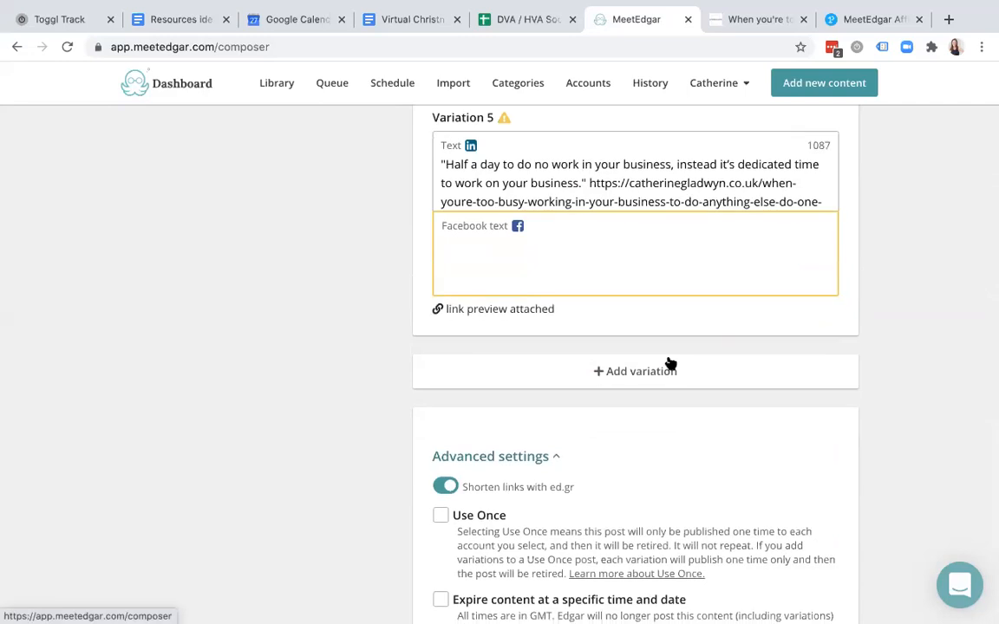
pyautogui.scroll(4, 668, 362)
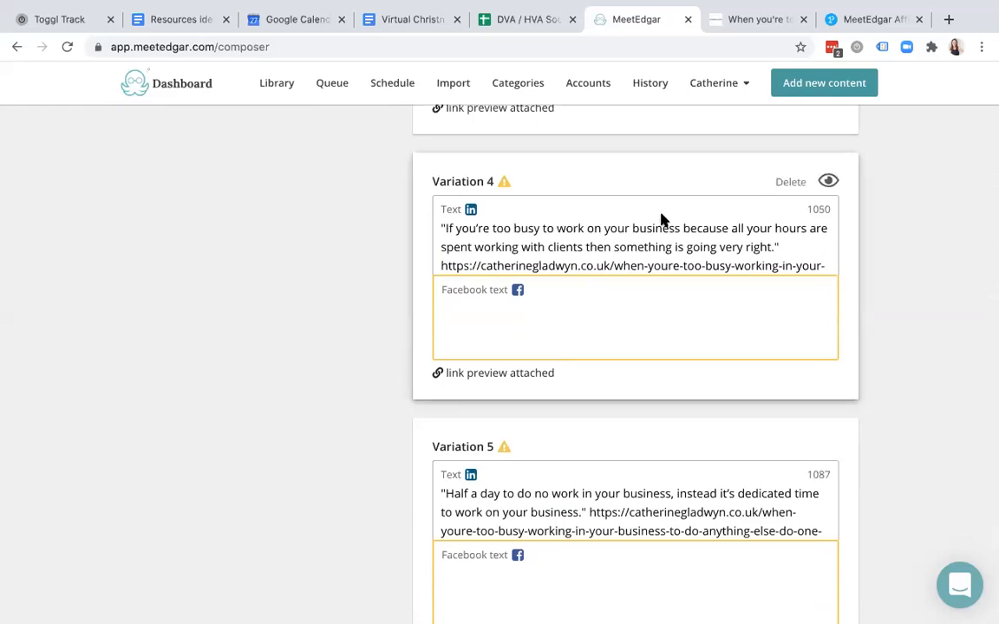
pyautogui.scroll(-10, 668, 251)
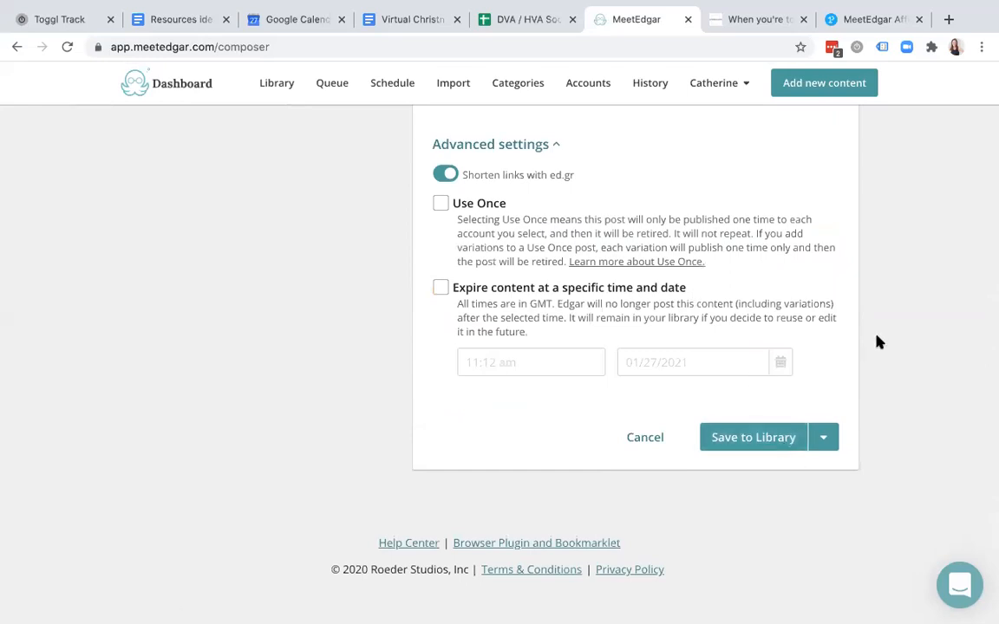
pyautogui.scroll(15, 878, 343)
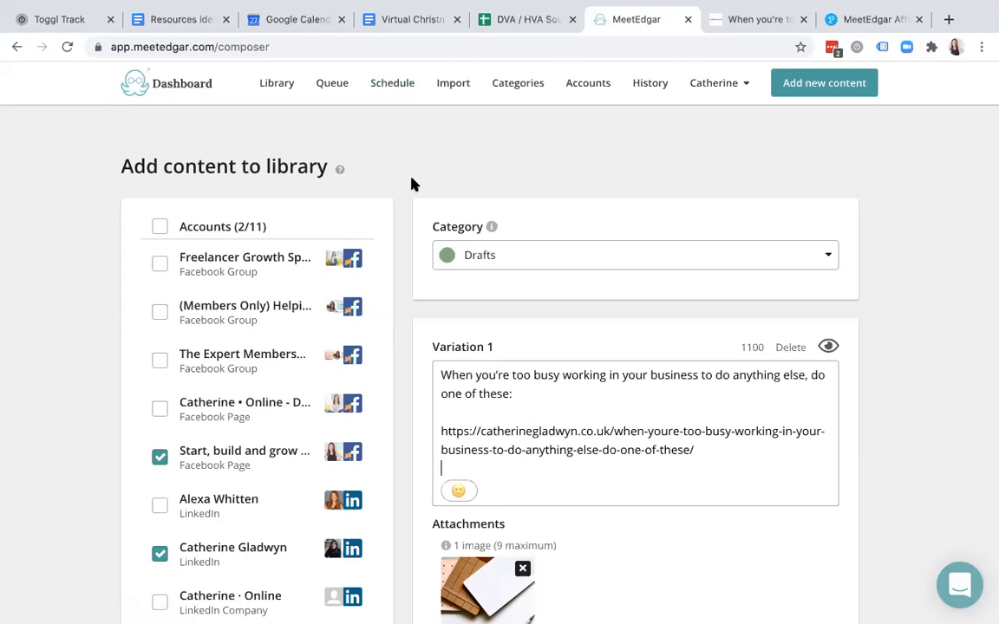
# - Leave the category as Drafts and go to the recurring Schedule page
pyautogui.click(509, 261)
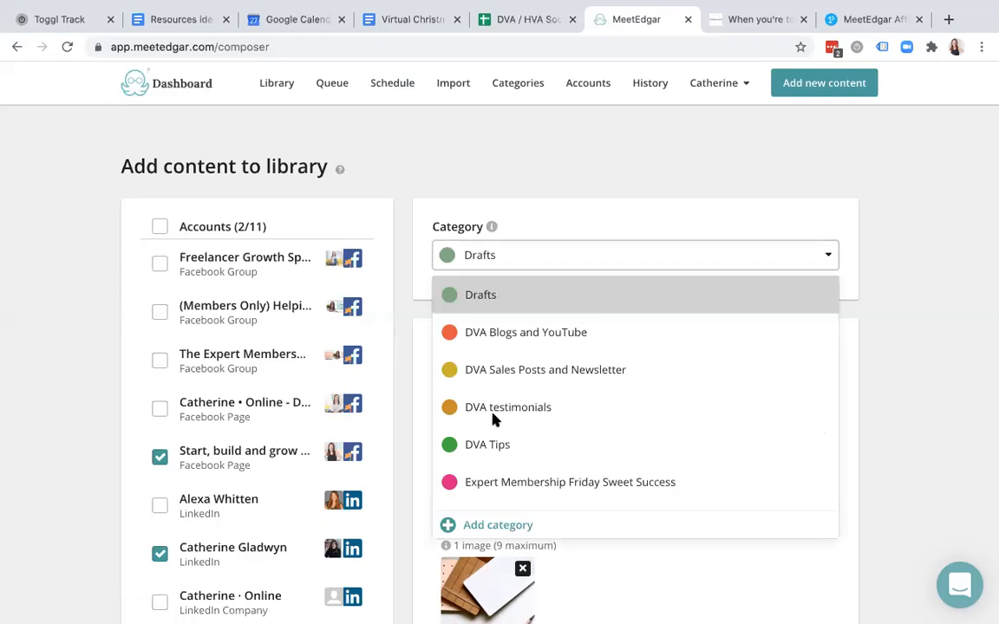
pyautogui.click(560, 217)
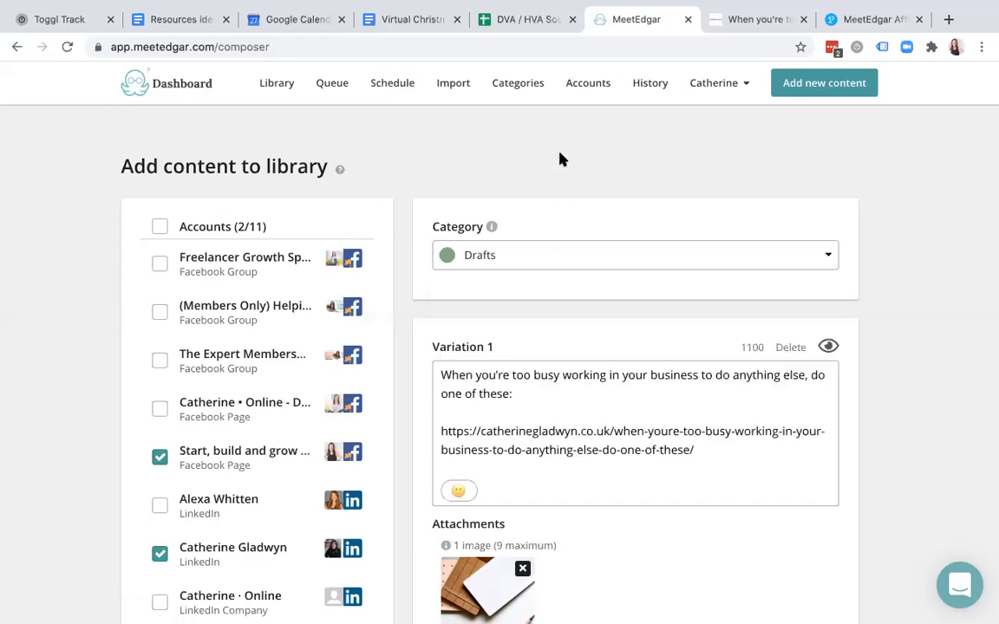
pyautogui.click(387, 91)
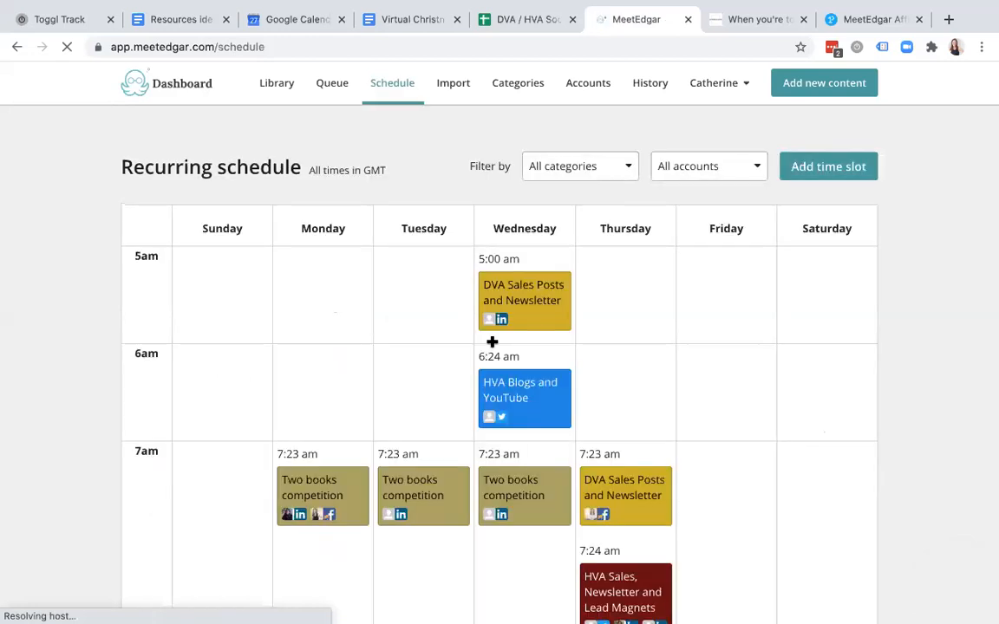
# - Filter the recurring schedule to the Two books competition category and review its slots
pyautogui.click(596, 173)
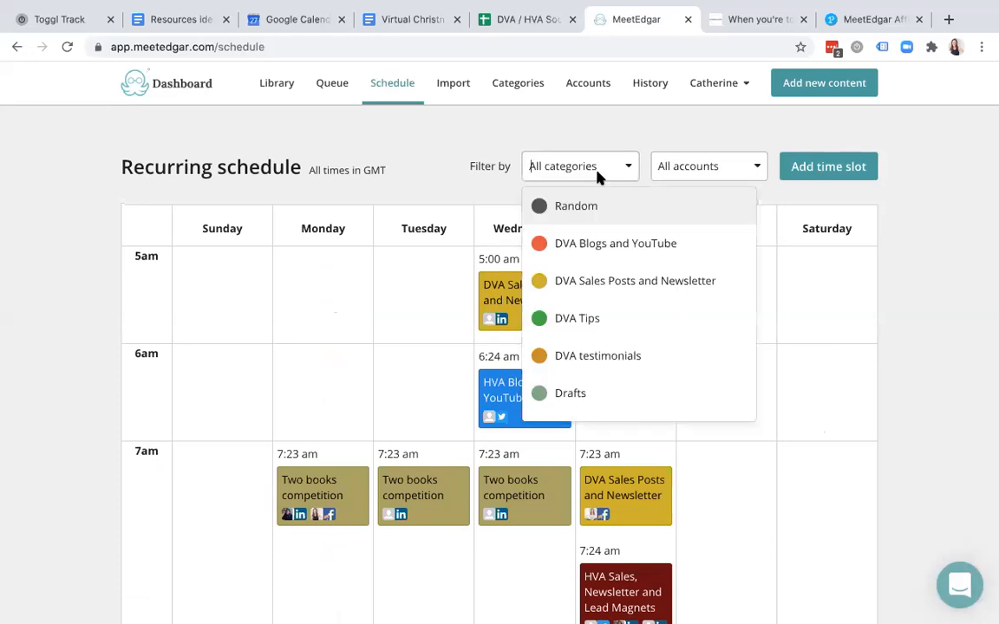
pyautogui.scroll(-3, 601, 359)
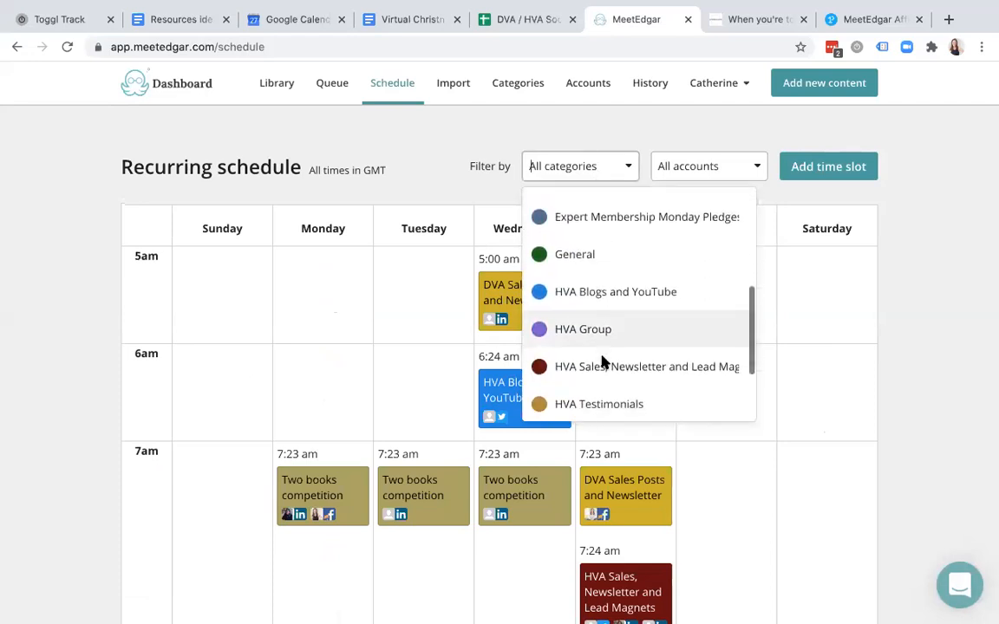
pyautogui.scroll(-2, 604, 362)
pyautogui.click(590, 402)
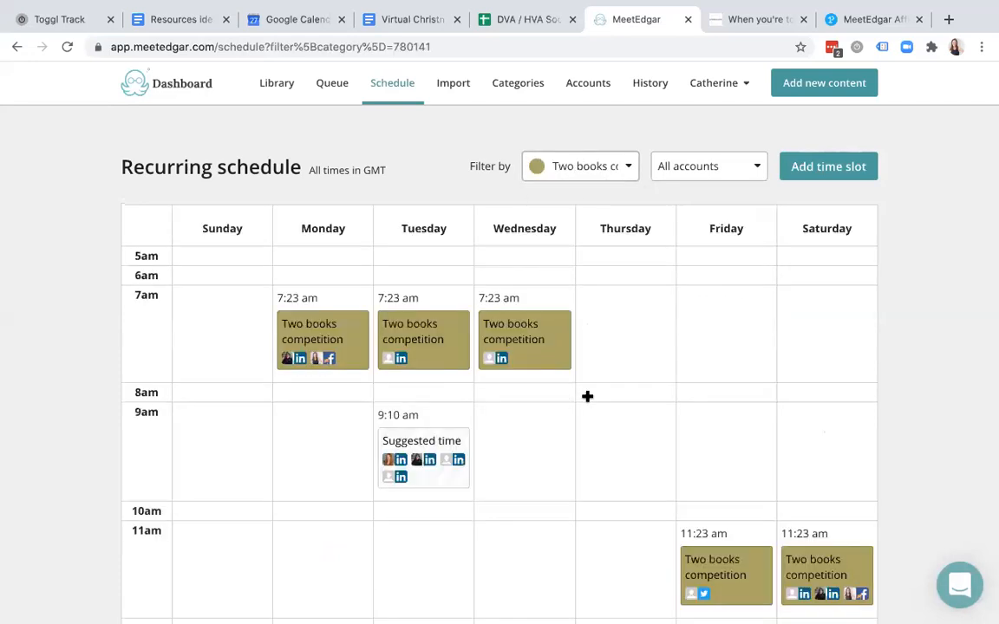
pyautogui.scroll(-2, 586, 396)
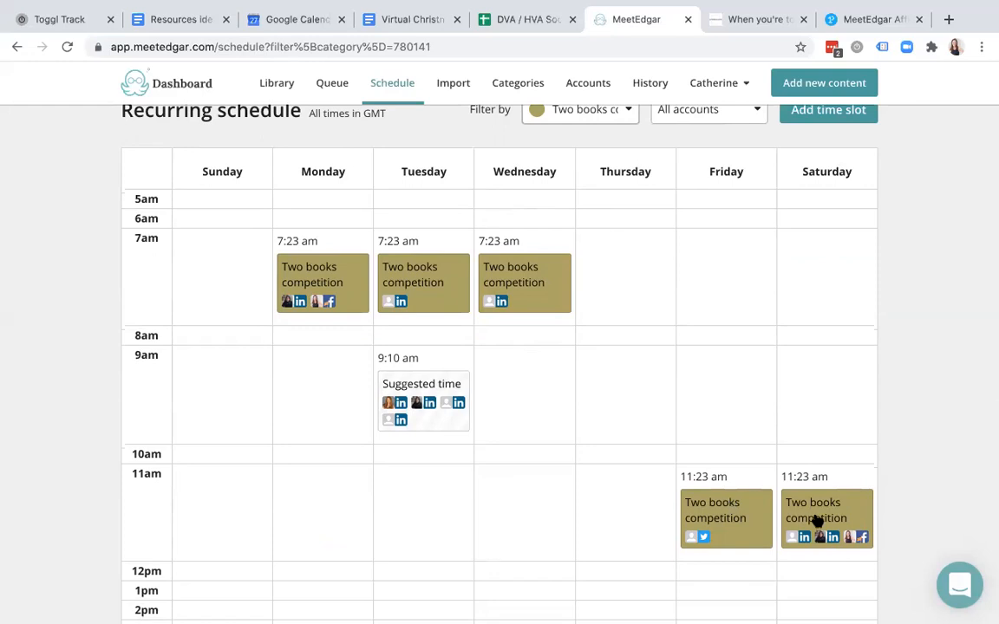
pyautogui.scroll(-5, 815, 518)
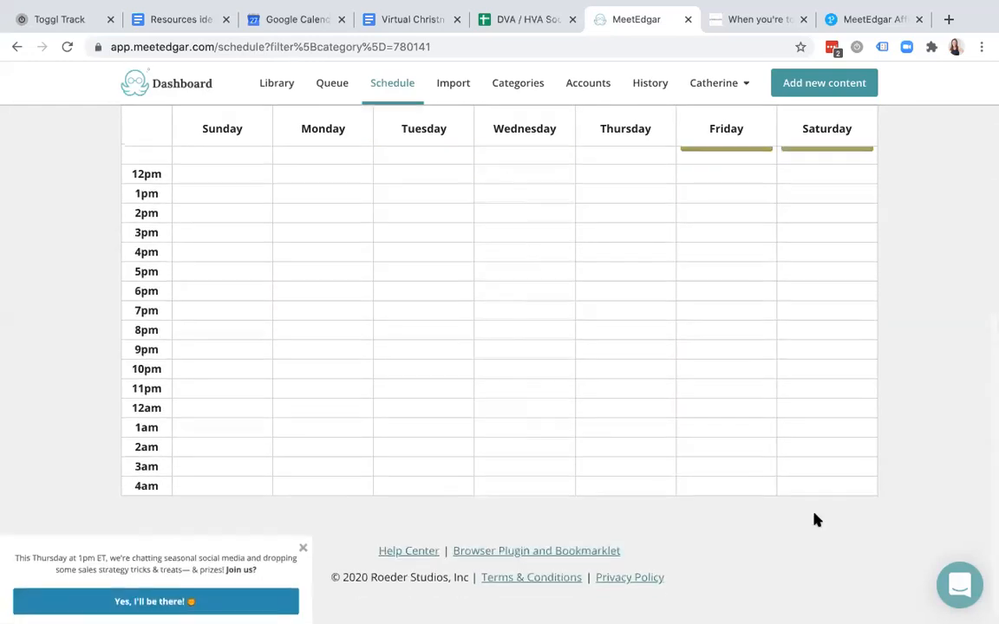
pyautogui.scroll(5, 815, 519)
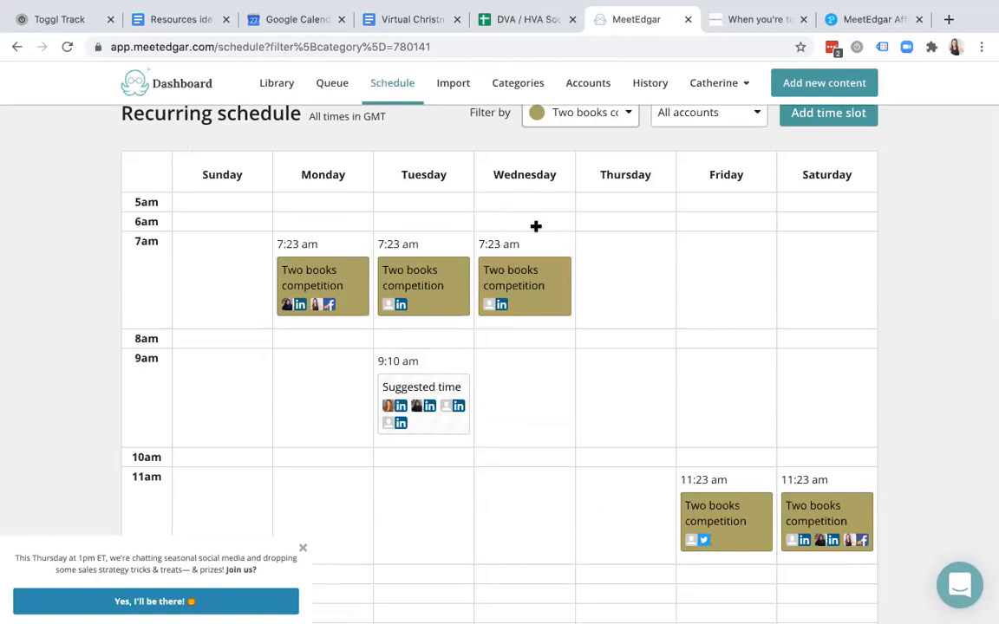
# - Refilter the schedule to HVA Sales, Newsletter and Lead Magnets, then reopen the category list
pyautogui.click(625, 166)
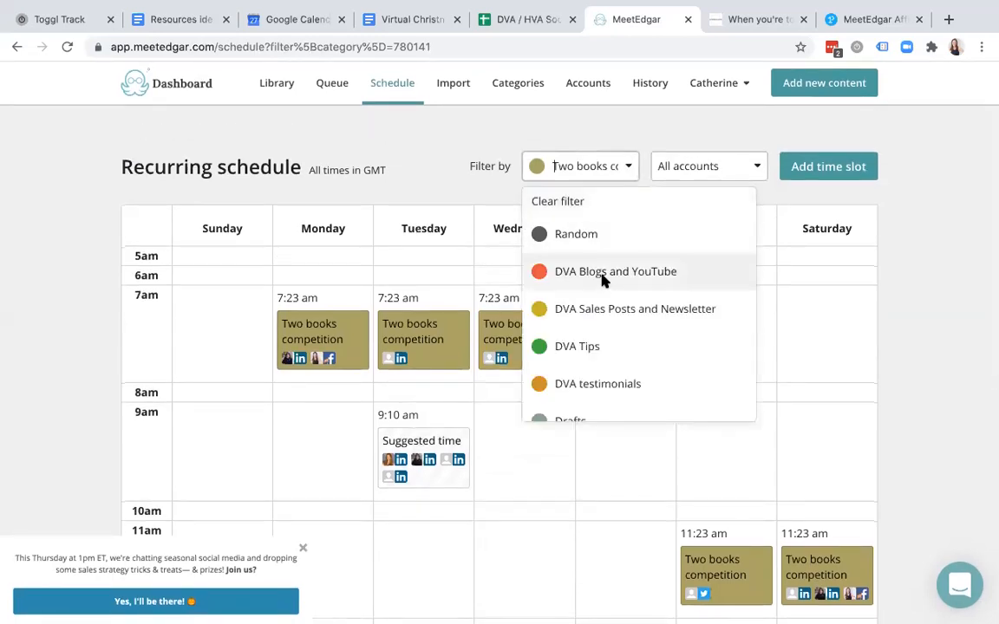
pyautogui.scroll(-8, 605, 321)
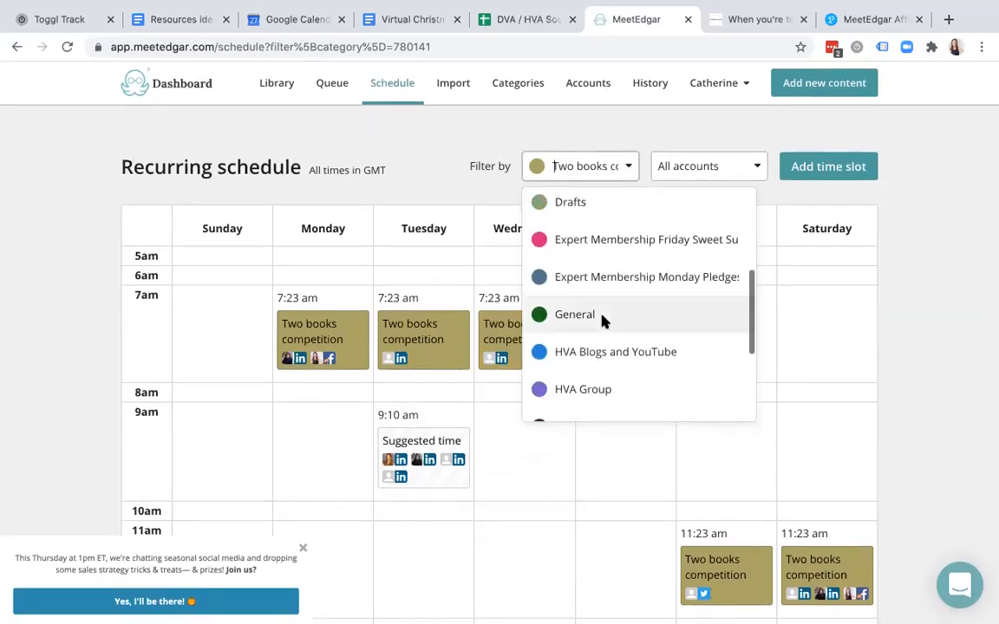
pyautogui.scroll(-1, 604, 321)
pyautogui.click(633, 265)
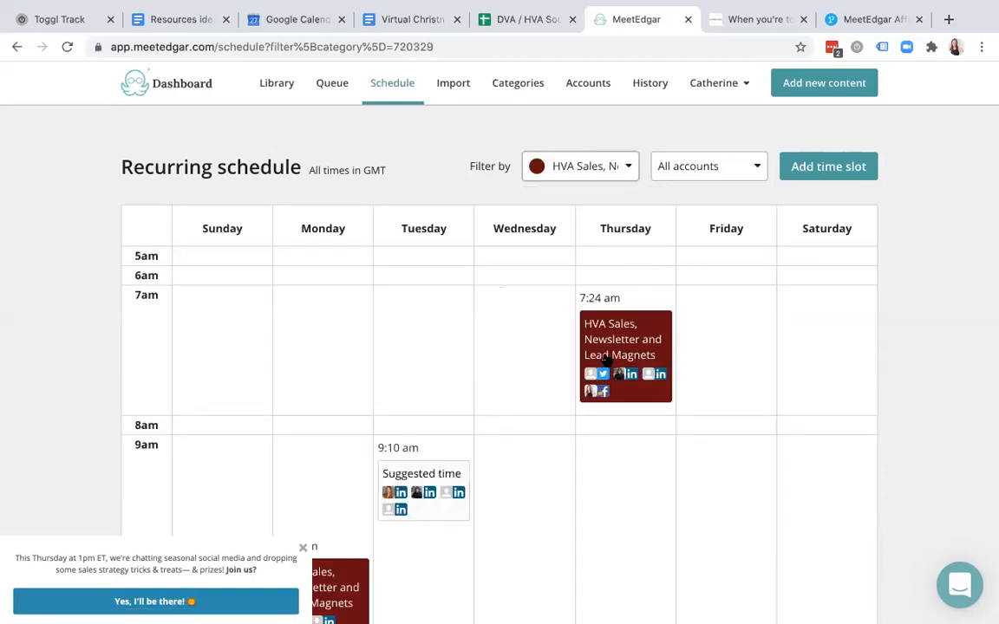
pyautogui.scroll(-5, 606, 361)
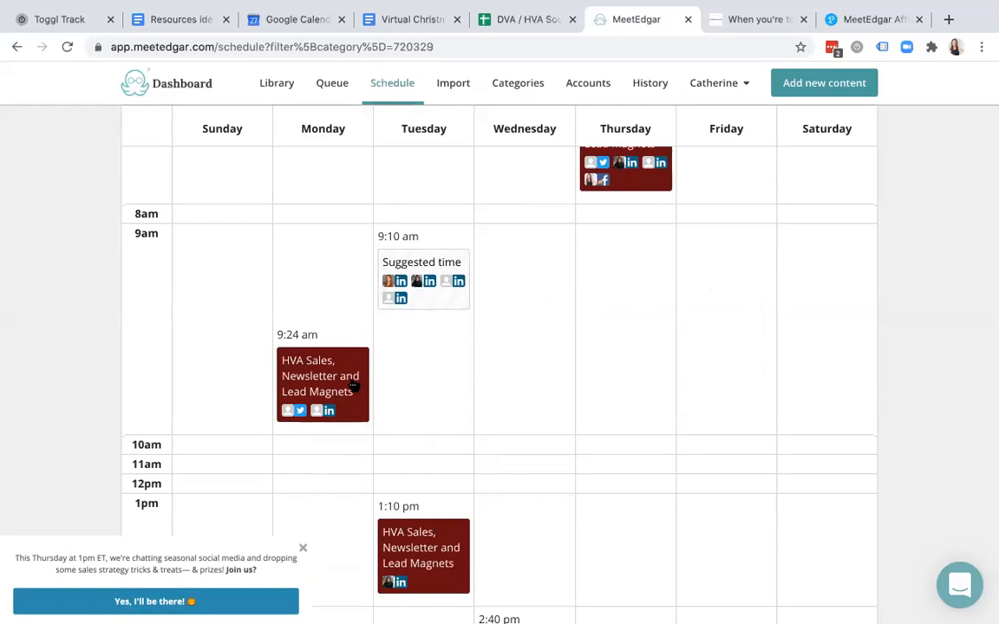
pyautogui.scroll(-5, 353, 386)
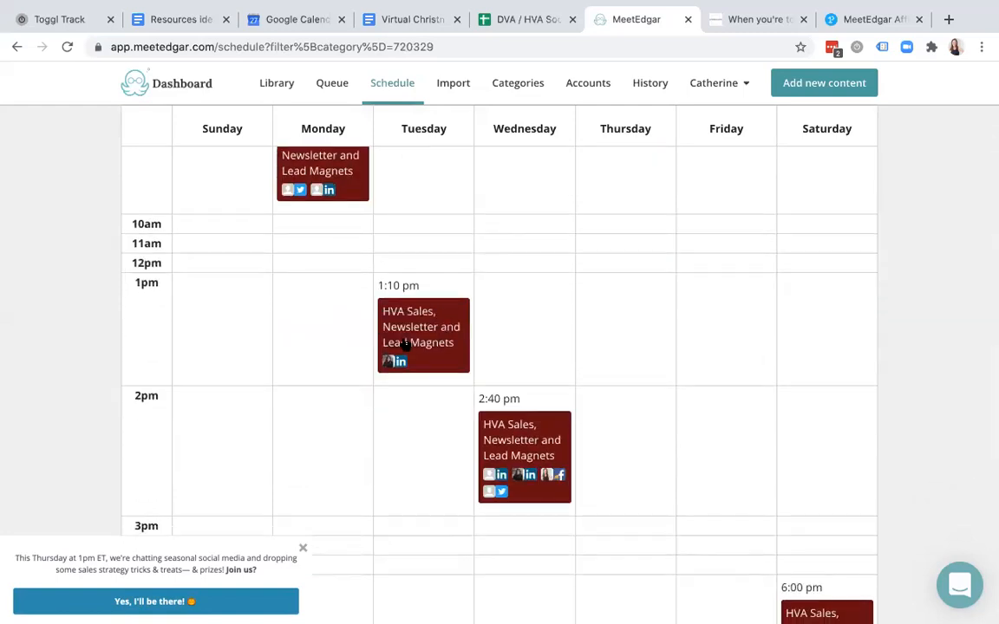
pyautogui.scroll(-7, 536, 438)
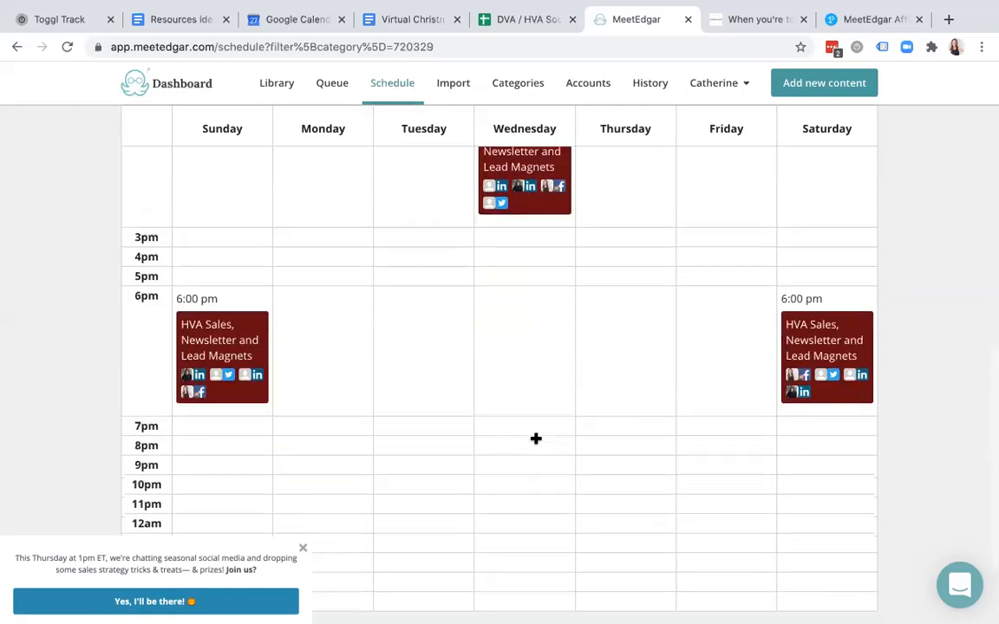
pyautogui.scroll(13, 536, 439)
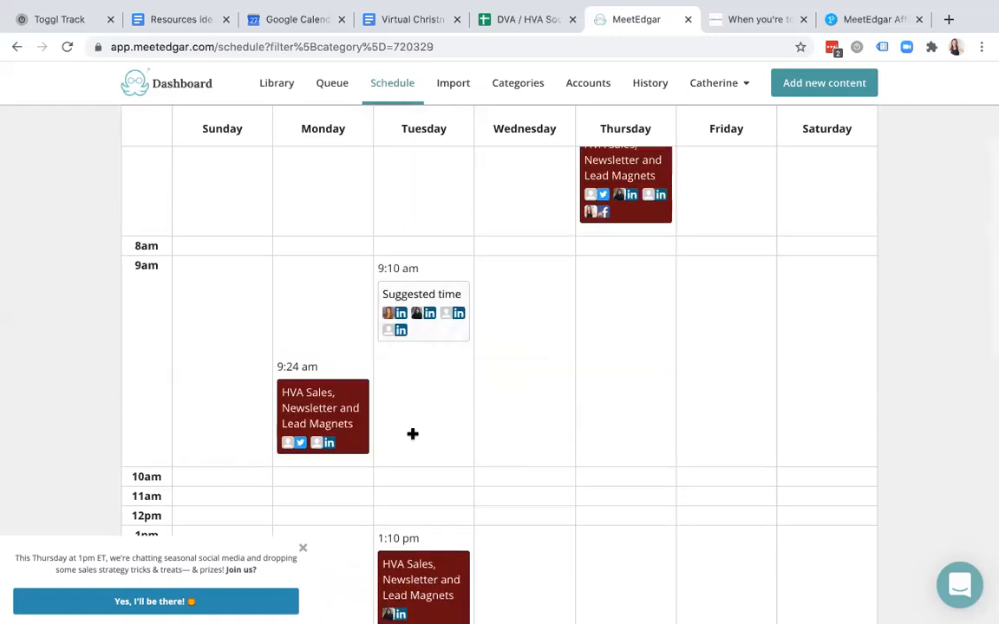
pyautogui.scroll(2, 644, 294)
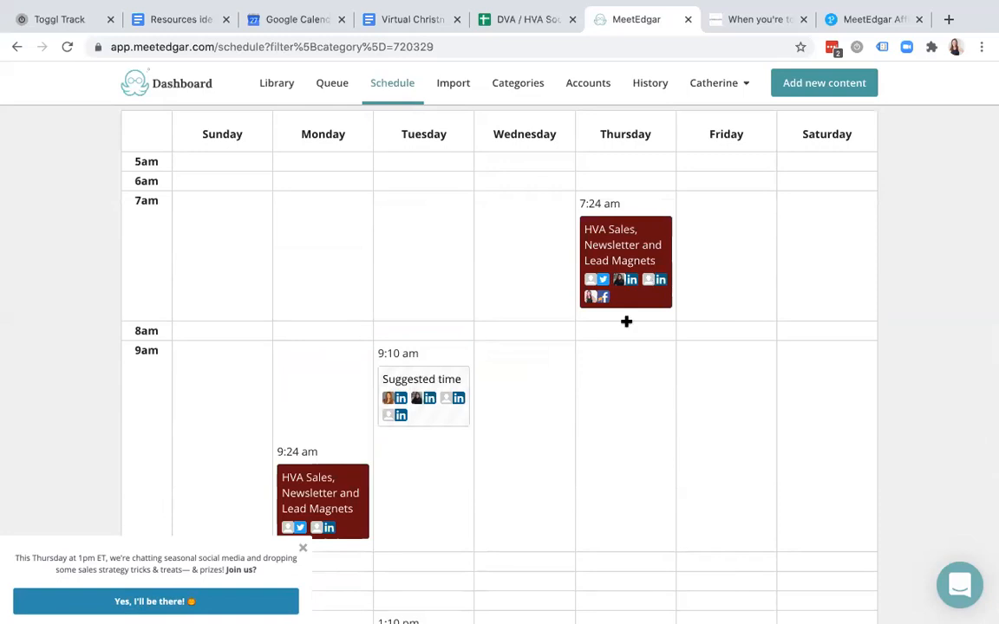
pyautogui.scroll(3, 583, 396)
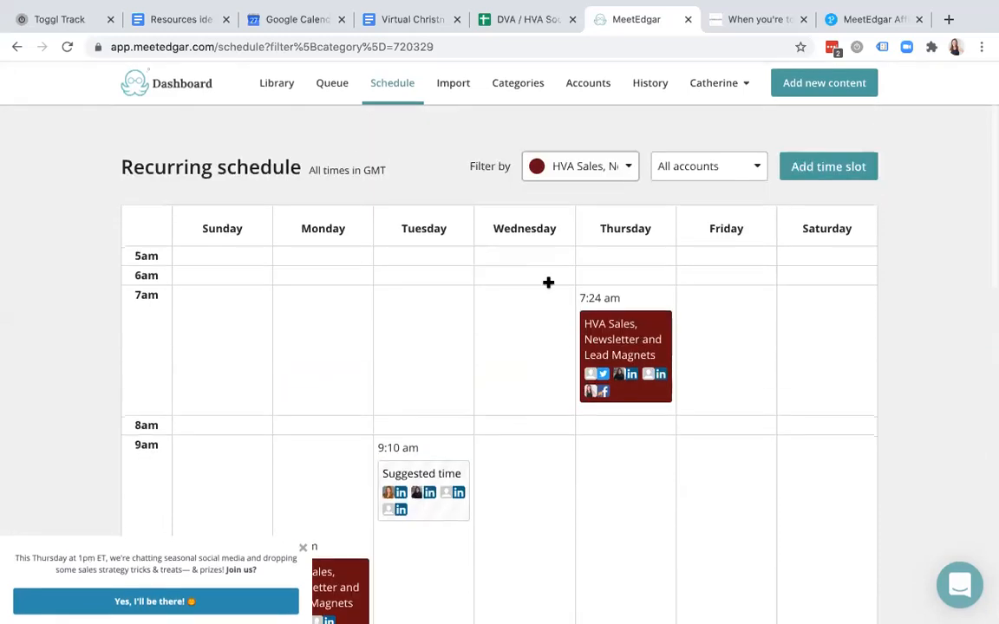
pyautogui.click(626, 167)
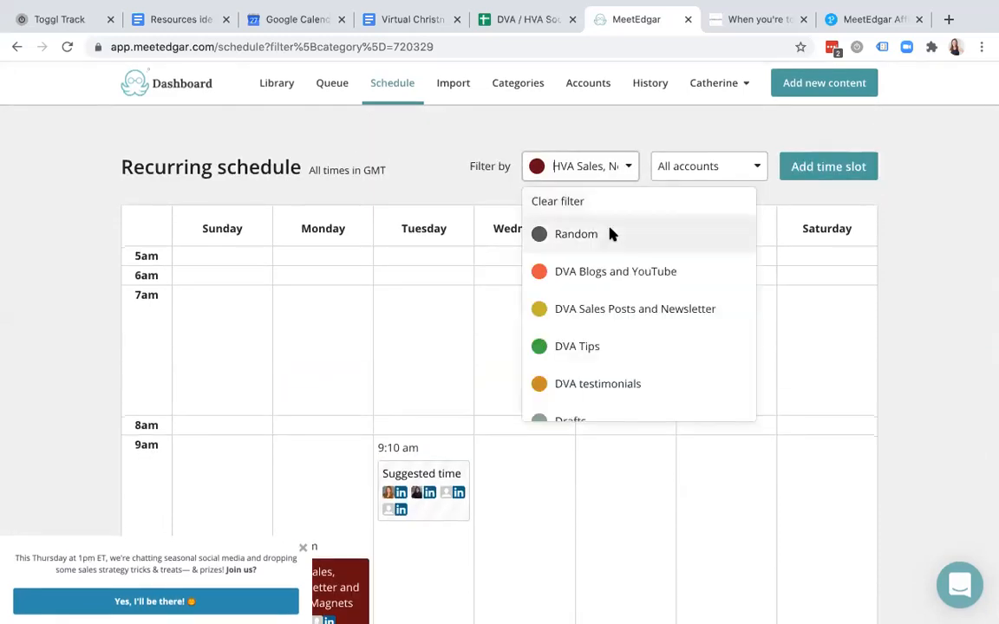
# - Clear the category filter to show the full recurring schedule and begin adding a time slot
pyautogui.click(610, 205)
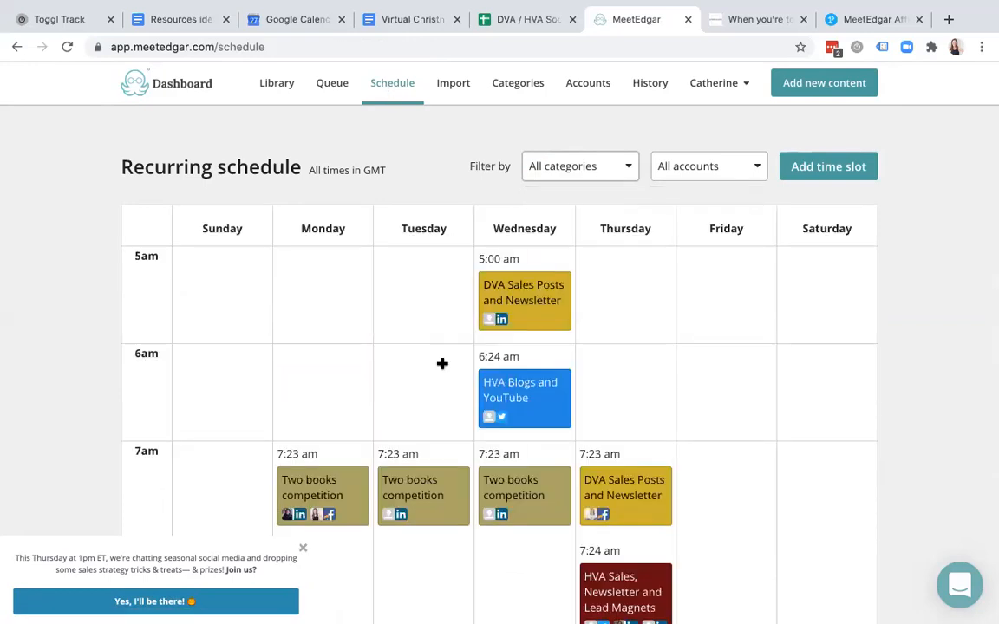
pyautogui.scroll(-5, 442, 364)
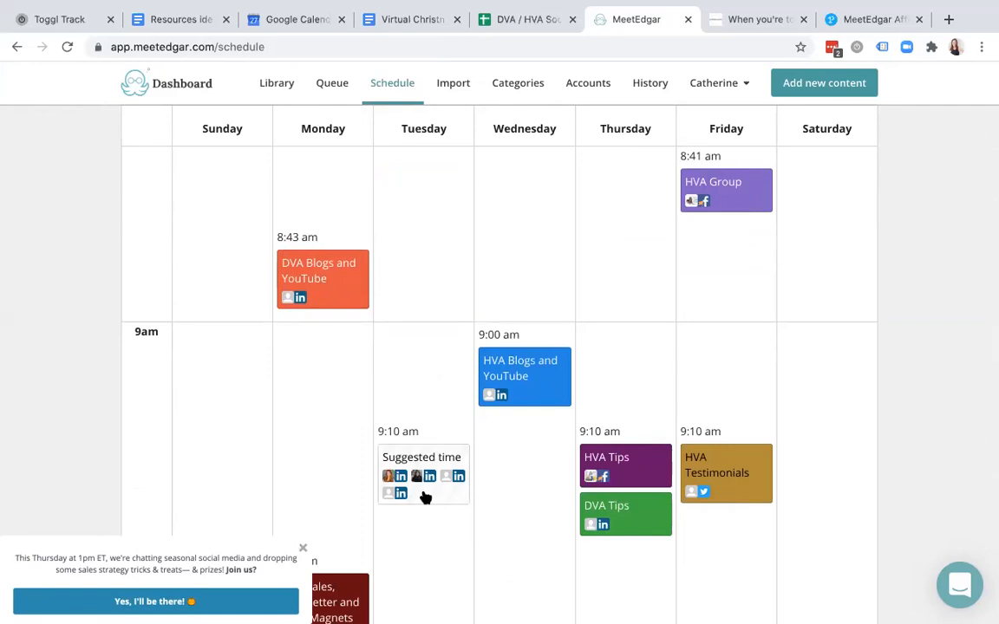
pyautogui.scroll(5, 507, 502)
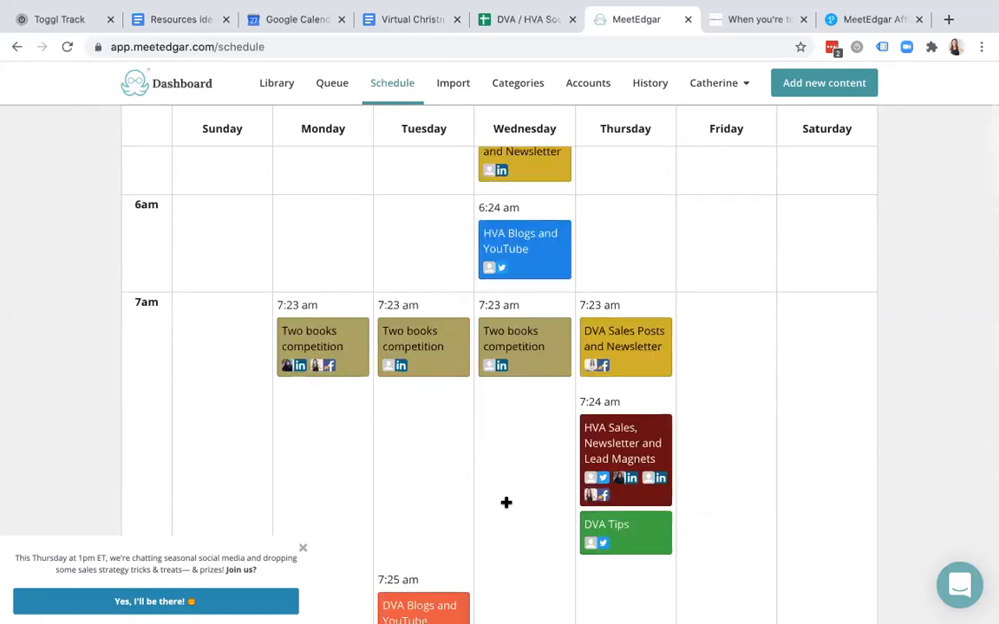
pyautogui.scroll(2, 507, 502)
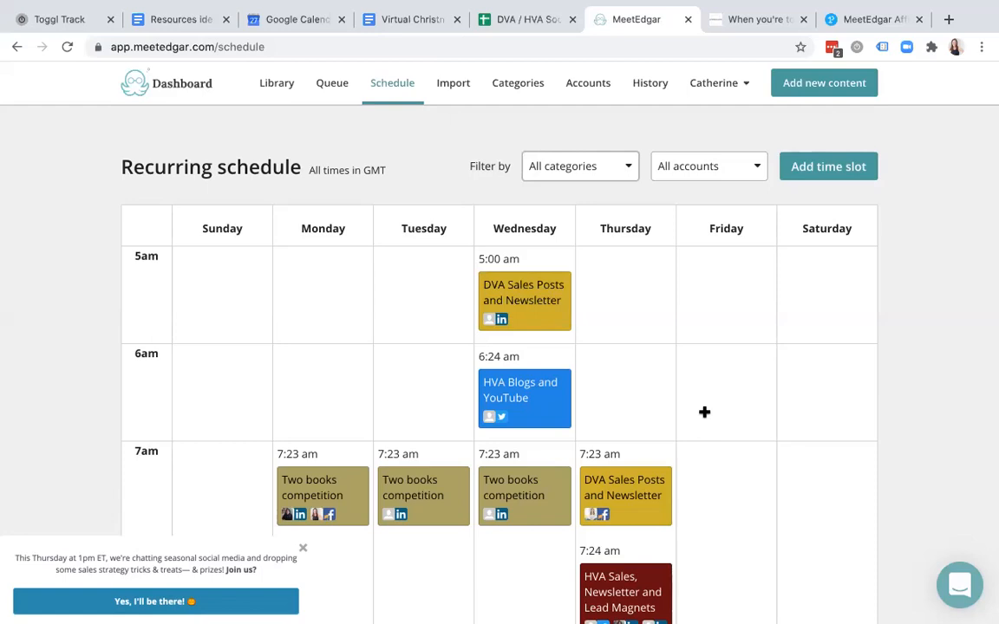
pyautogui.click(832, 167)
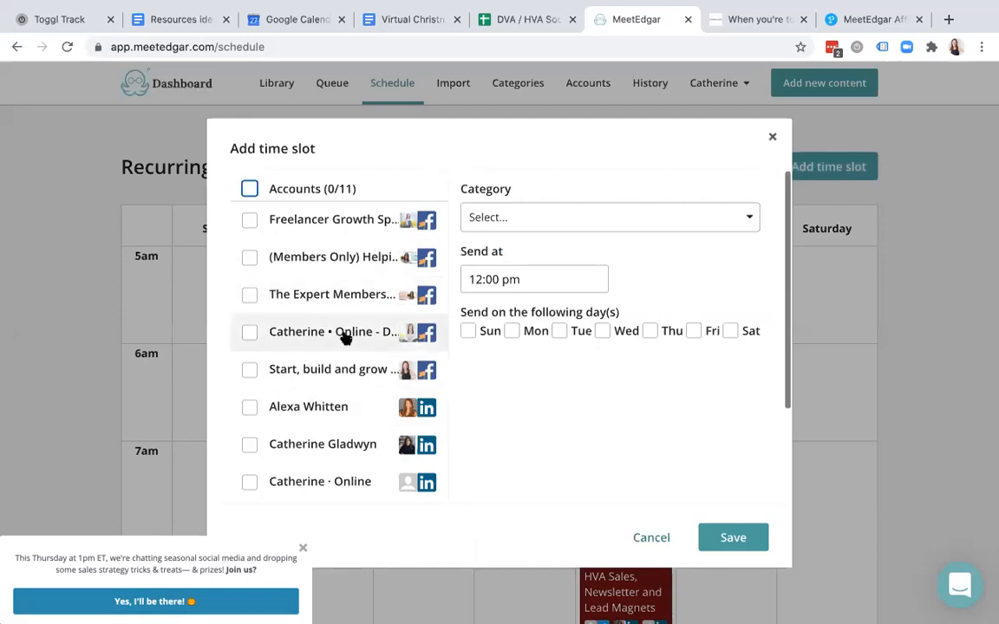
# - Set the new time slot to HVA Testimonials, sent Sundays at 6:00 pm
pyautogui.click(546, 224)
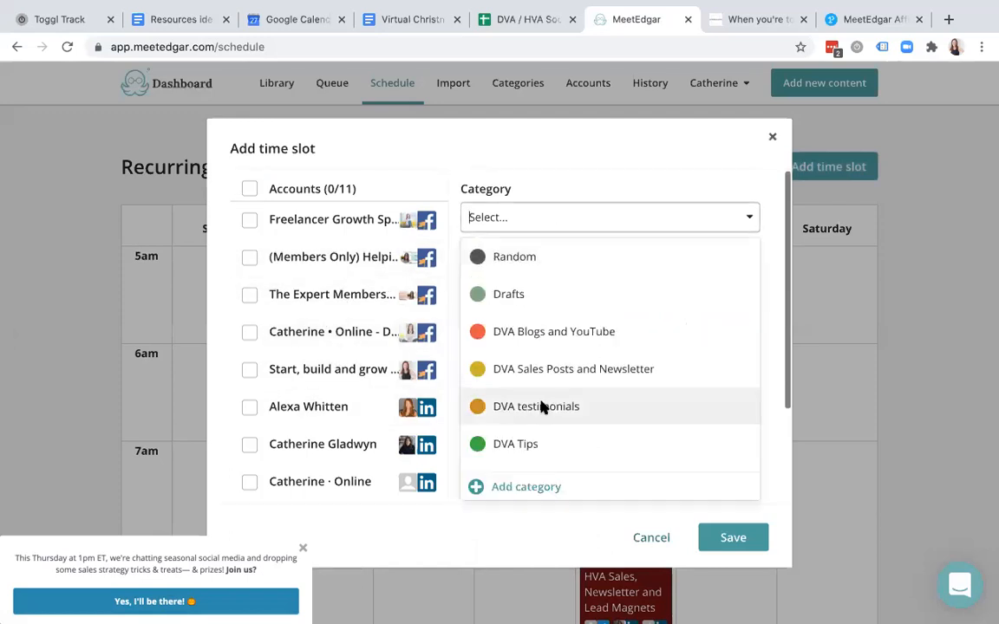
pyautogui.scroll(-5, 539, 409)
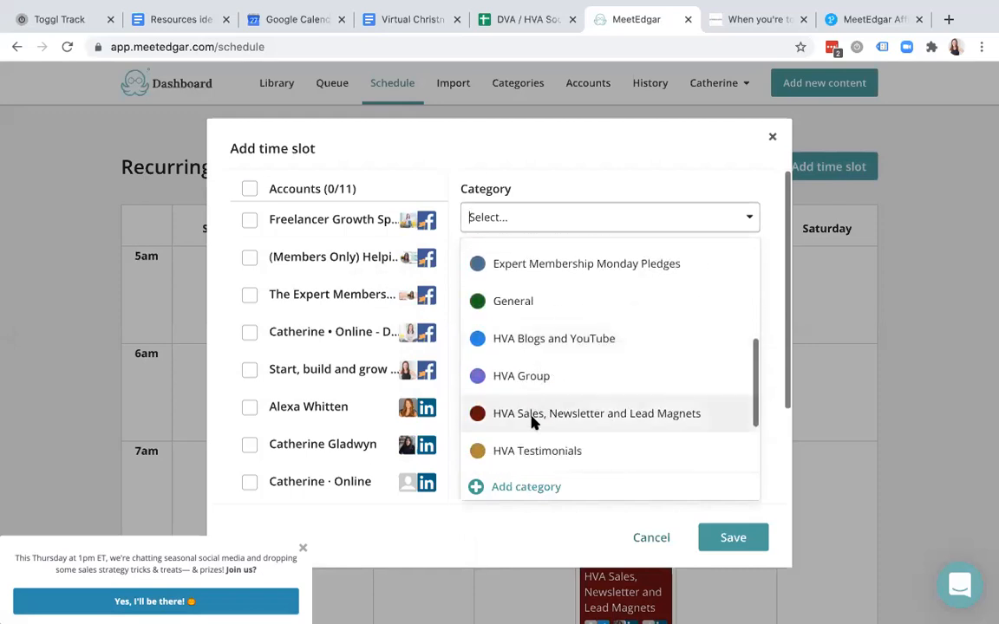
pyautogui.click(529, 451)
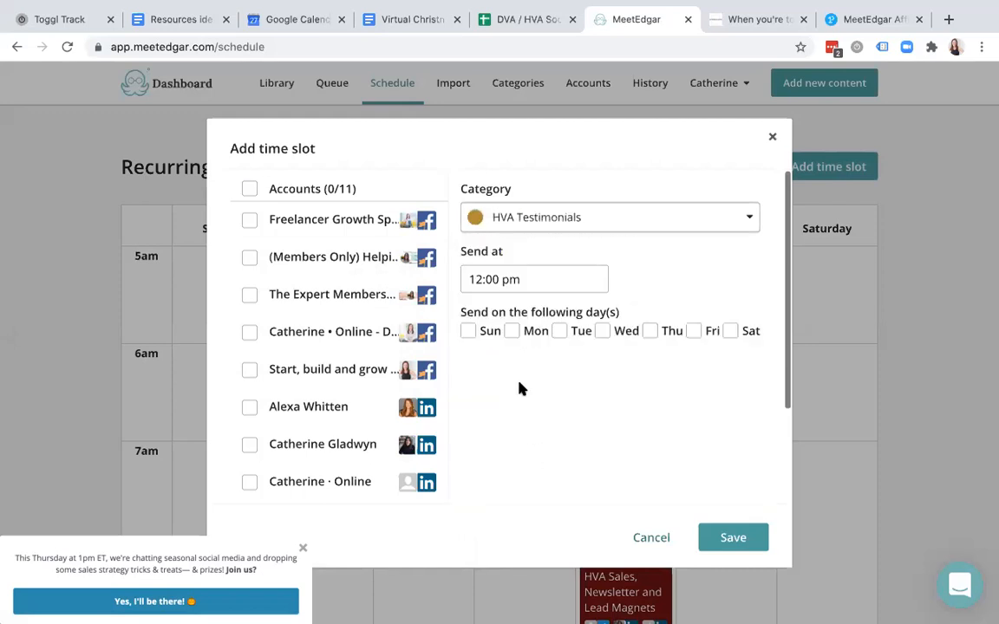
pyautogui.click(468, 331)
pyautogui.click(477, 278)
pyautogui.write('6')
pyautogui.press('Tab')
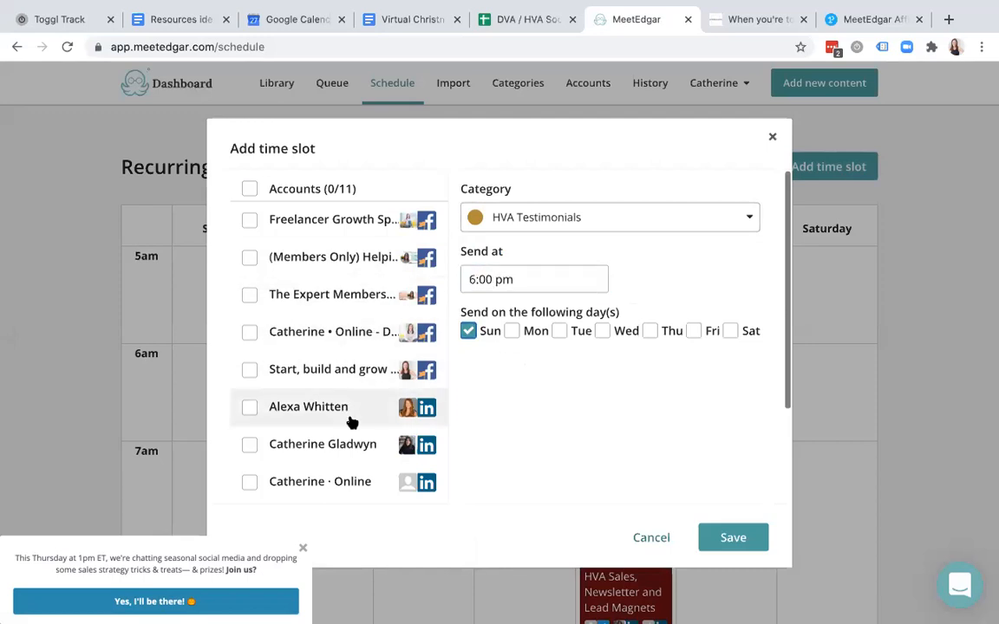
# - Assign the slot to the virtual assistant LinkedIn account and save it
pyautogui.scroll(-3, 350, 339)
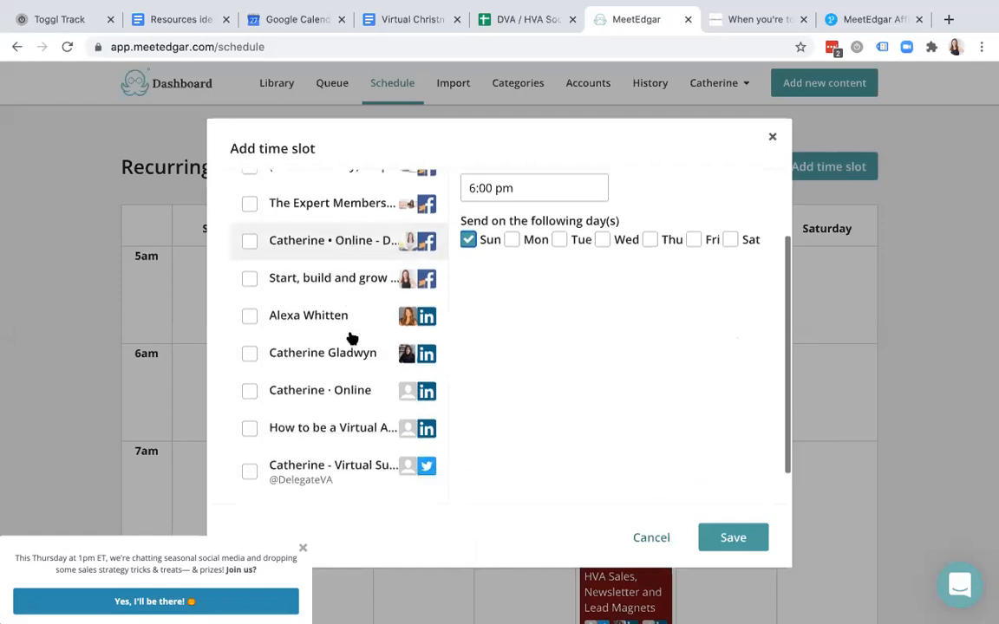
pyautogui.click(377, 395)
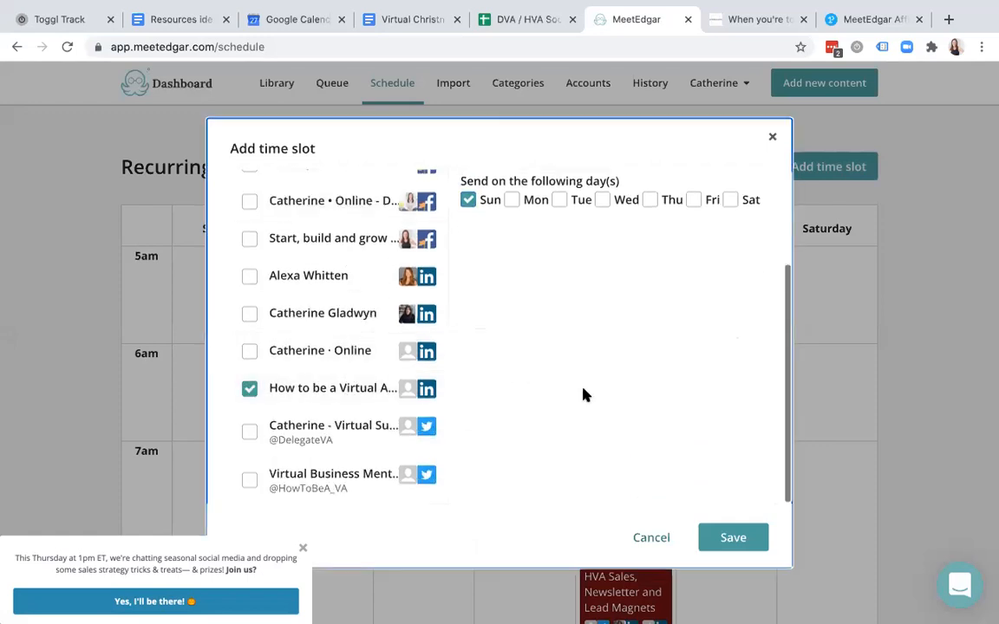
pyautogui.scroll(3, 581, 394)
pyautogui.click(729, 538)
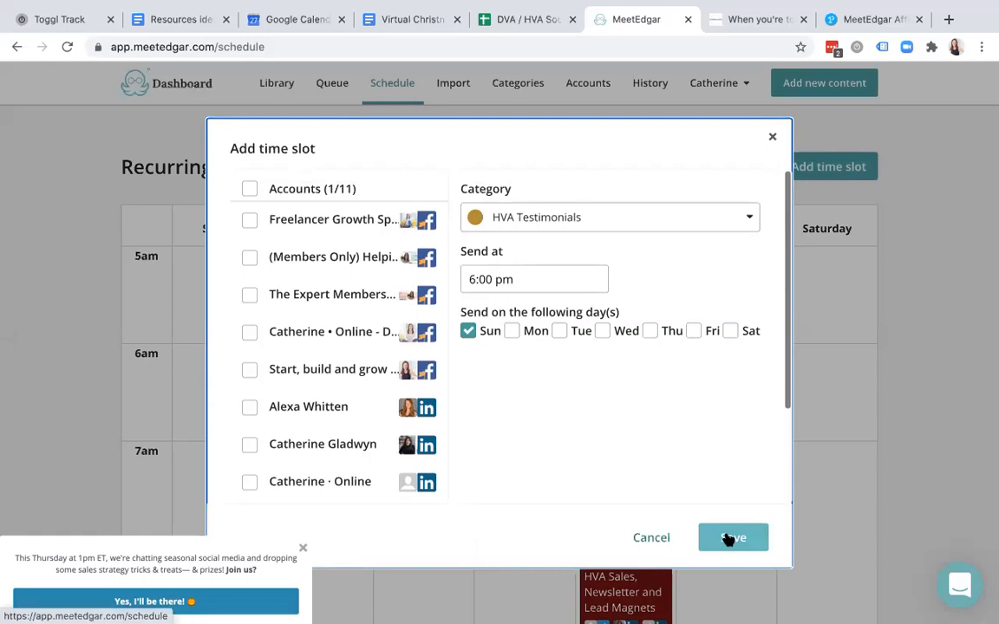
pyautogui.click(771, 137)
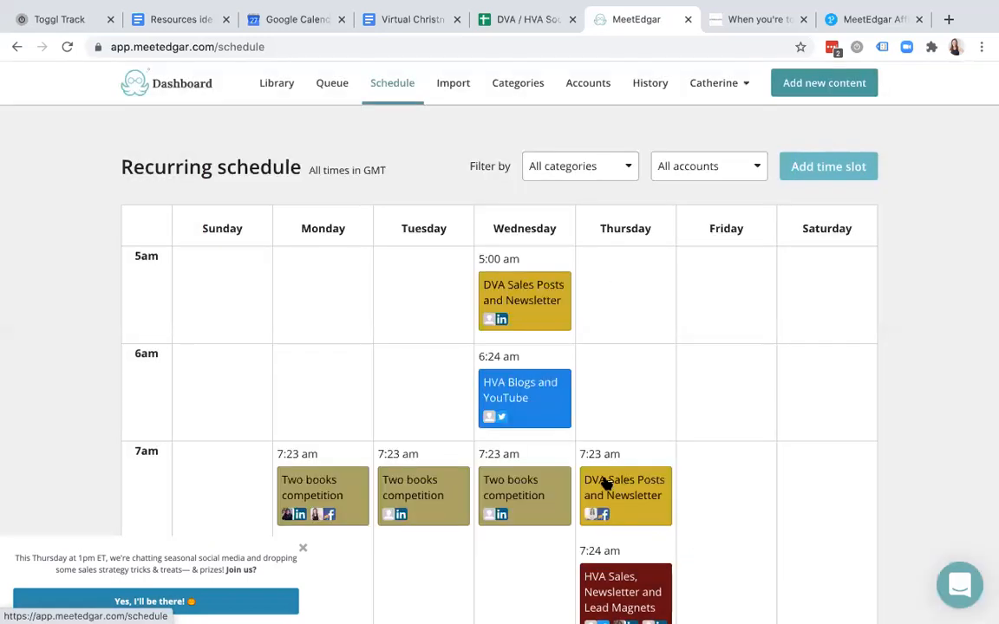
pyautogui.scroll(-5, 604, 482)
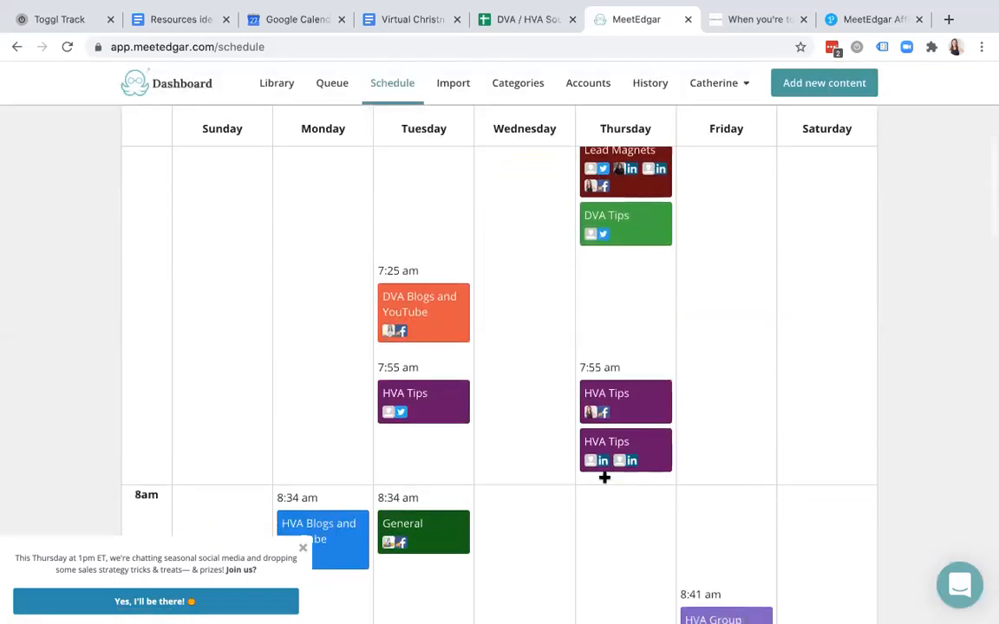
pyautogui.scroll(5, 604, 476)
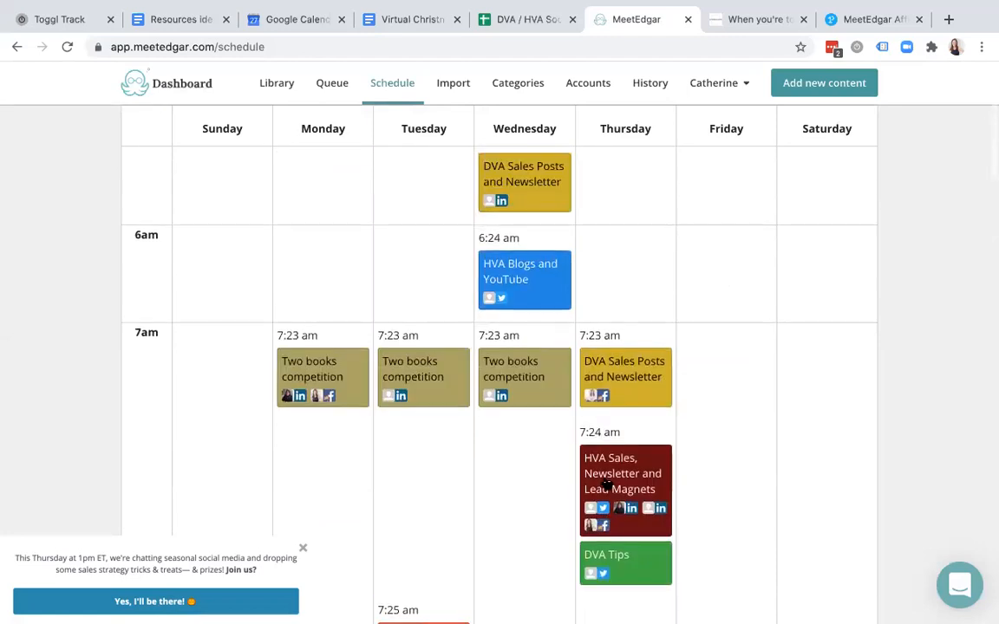
pyautogui.click(829, 169)
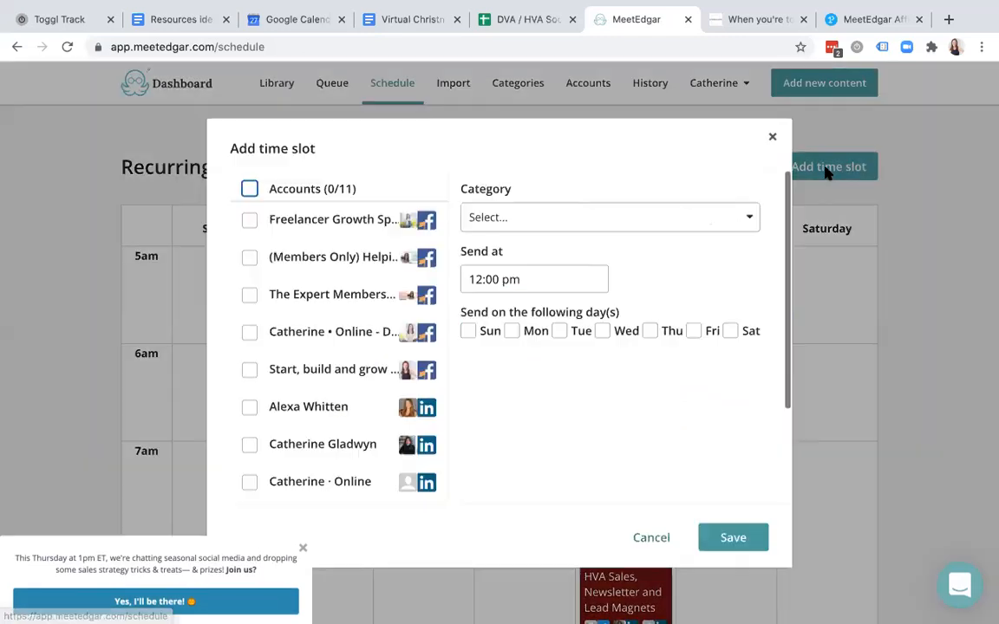
pyautogui.click(250, 220)
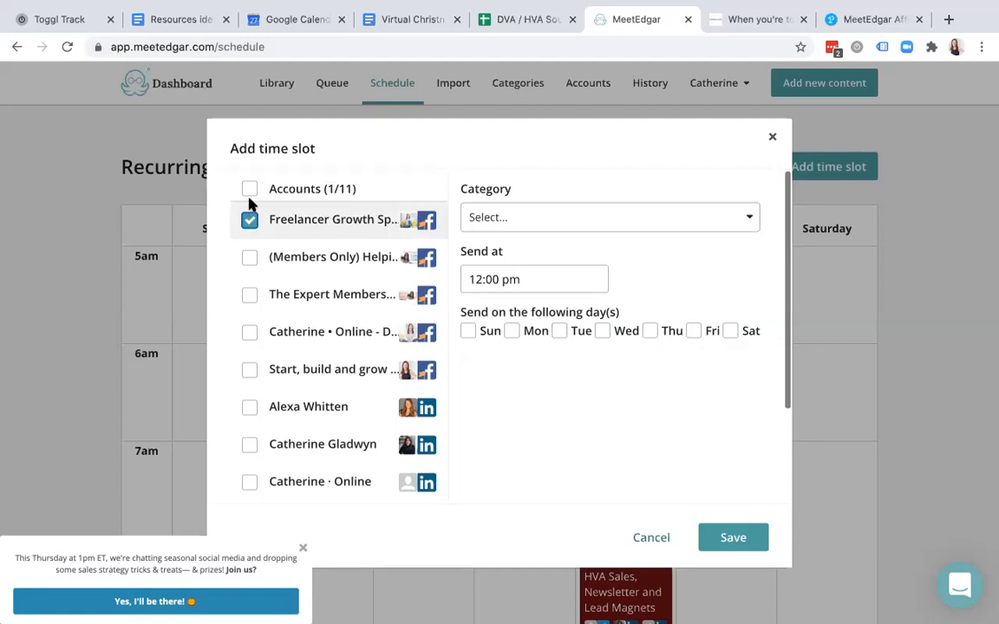
pyautogui.click(250, 189)
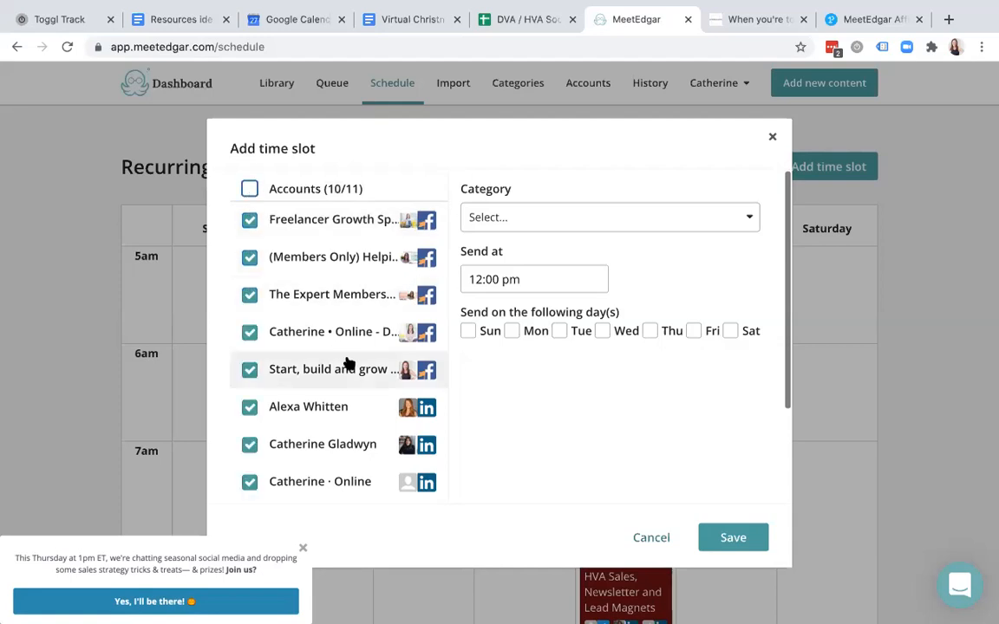
pyautogui.scroll(-3, 375, 362)
pyautogui.scroll(3, 374, 362)
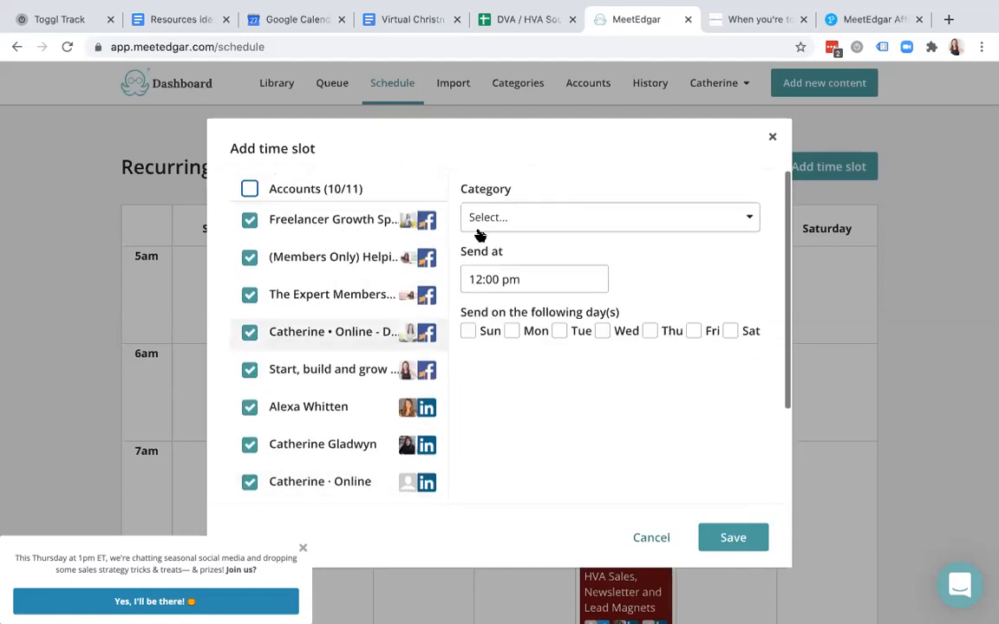
pyautogui.click(639, 222)
pyautogui.click(543, 299)
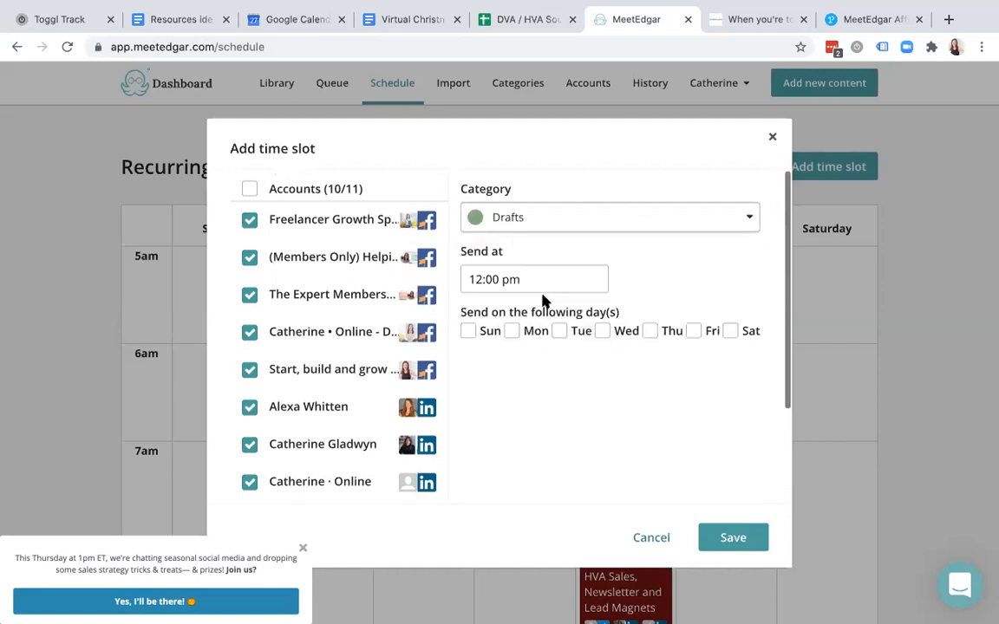
pyautogui.click(513, 333)
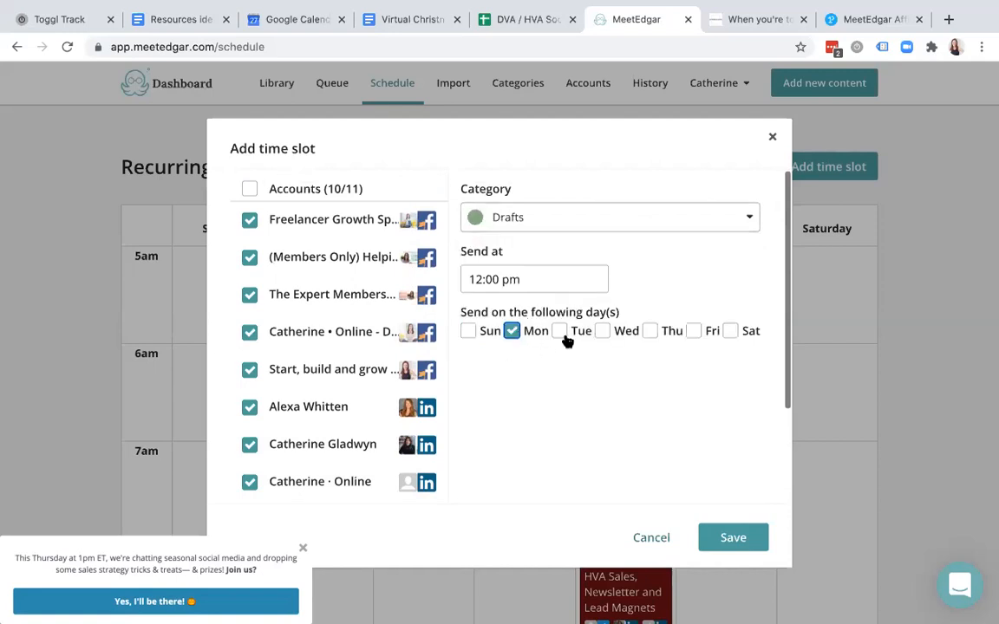
pyautogui.click(601, 332)
pyautogui.click(694, 332)
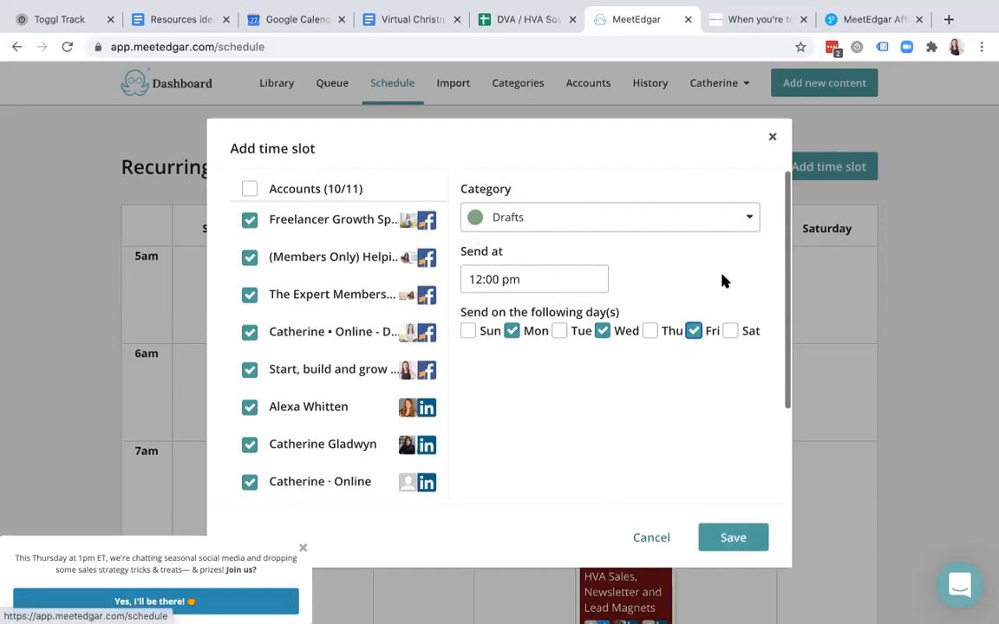
pyautogui.scroll(-3, 334, 393)
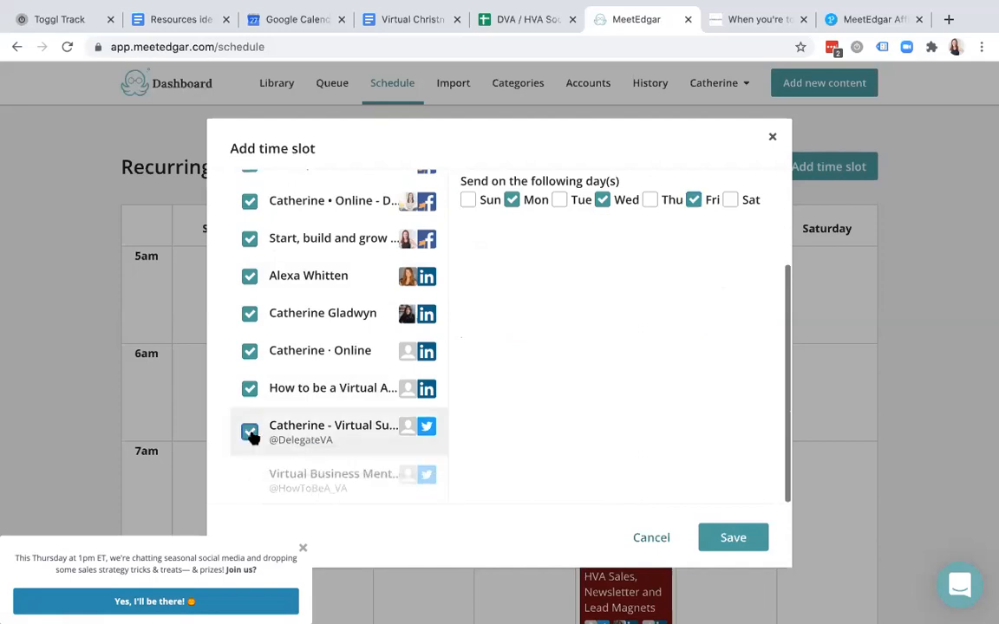
pyautogui.click(250, 432)
pyautogui.click(249, 481)
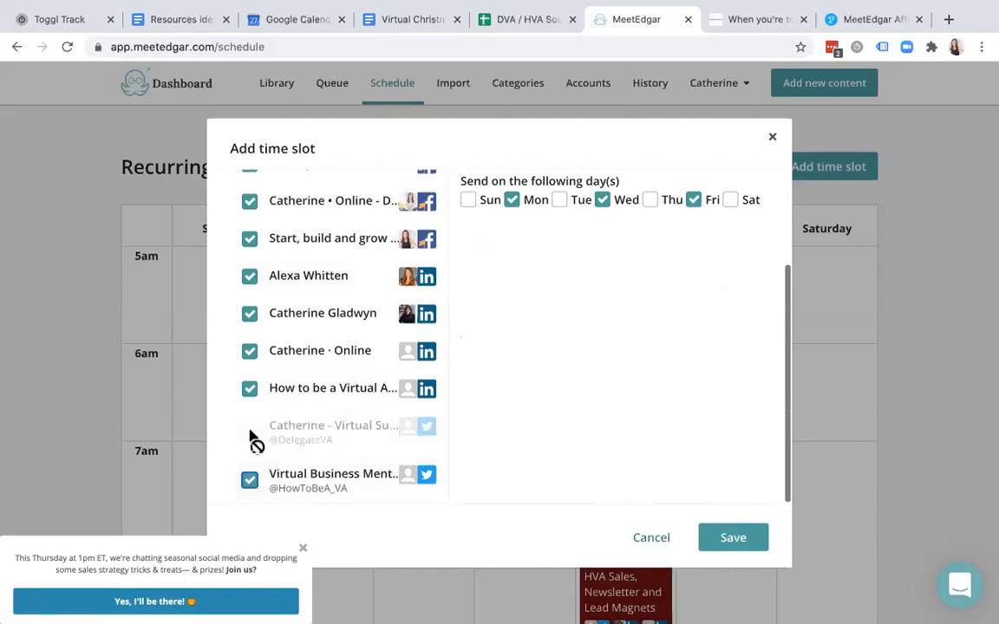
pyautogui.click(250, 481)
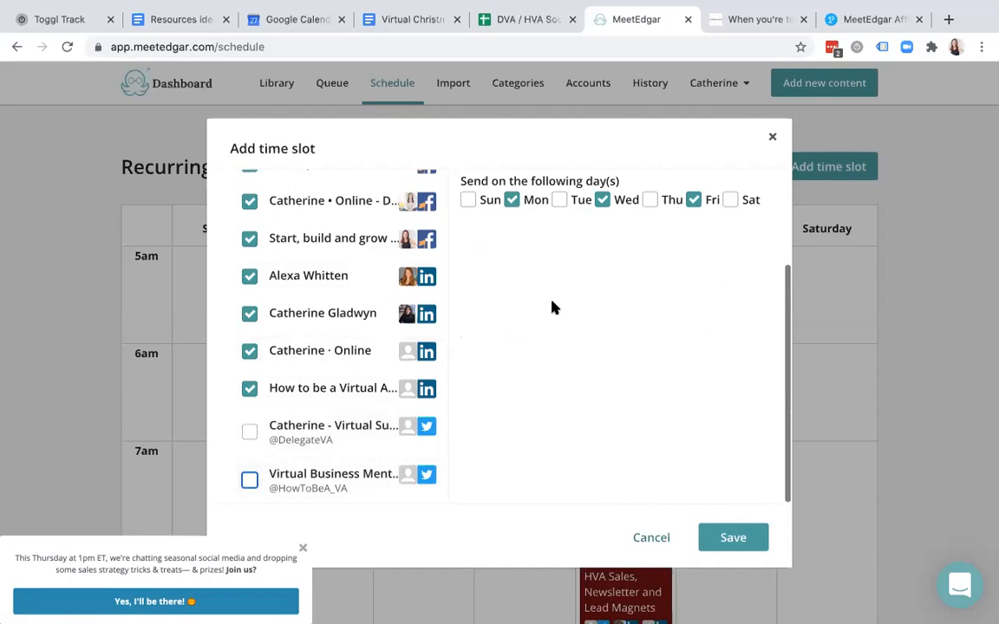
pyautogui.scroll(3, 555, 308)
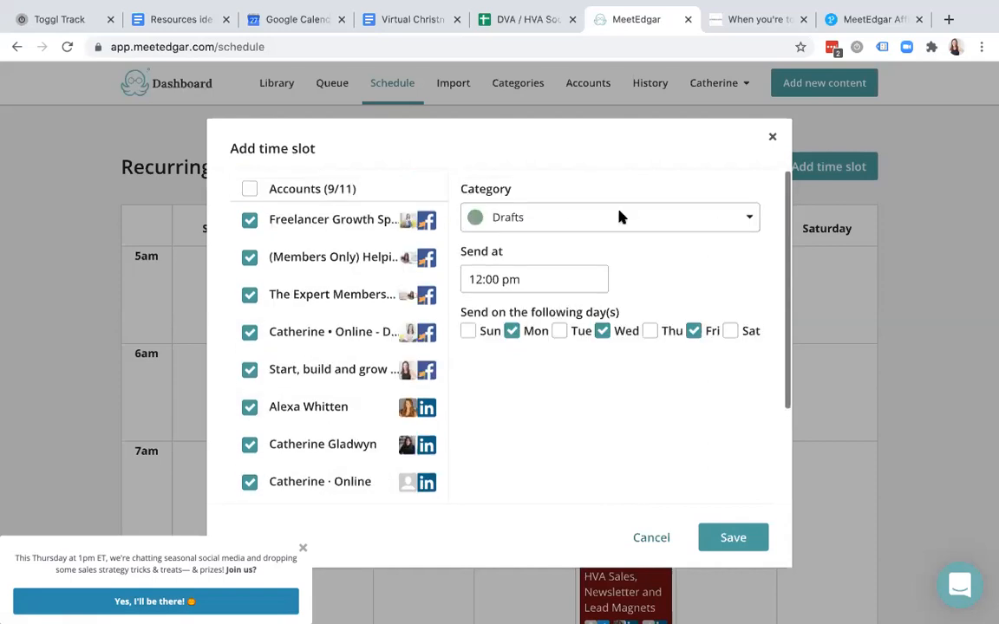
pyautogui.click(773, 137)
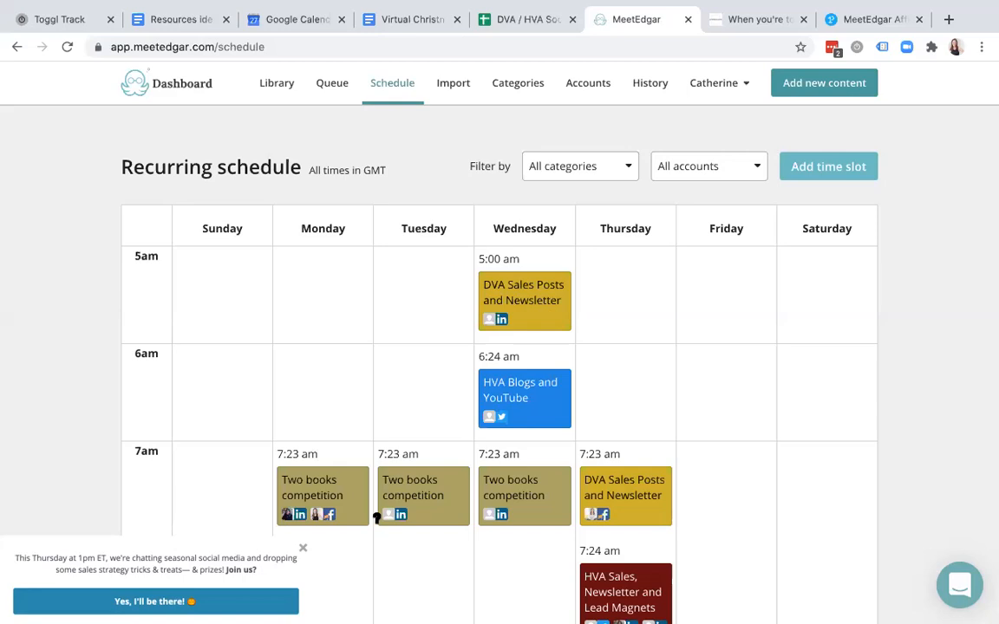
pyautogui.click(303, 548)
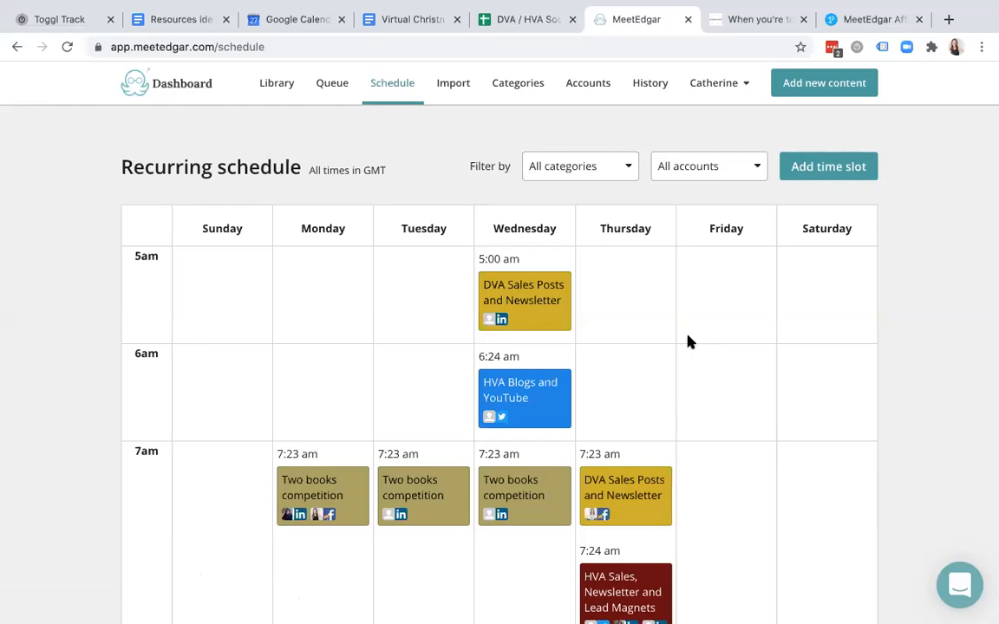
pyautogui.scroll(-5, 680, 413)
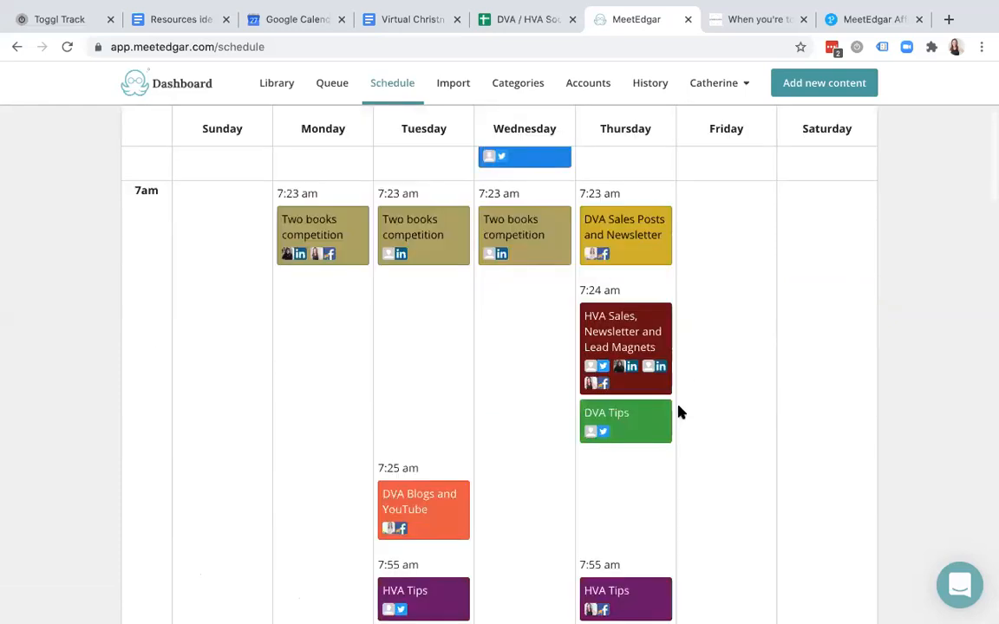
pyautogui.scroll(-10, 680, 413)
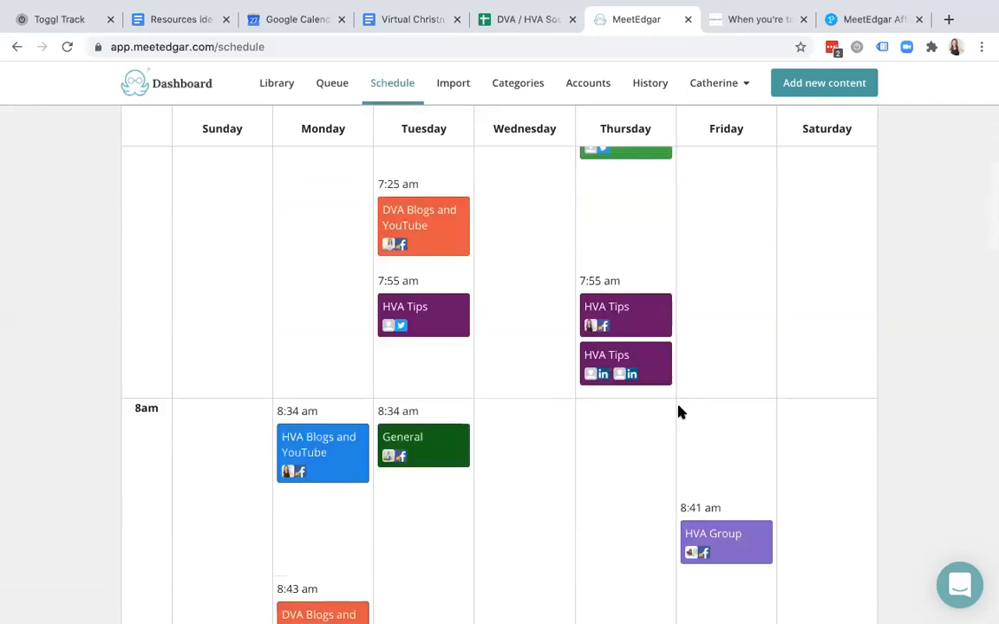
pyautogui.scroll(-7, 680, 413)
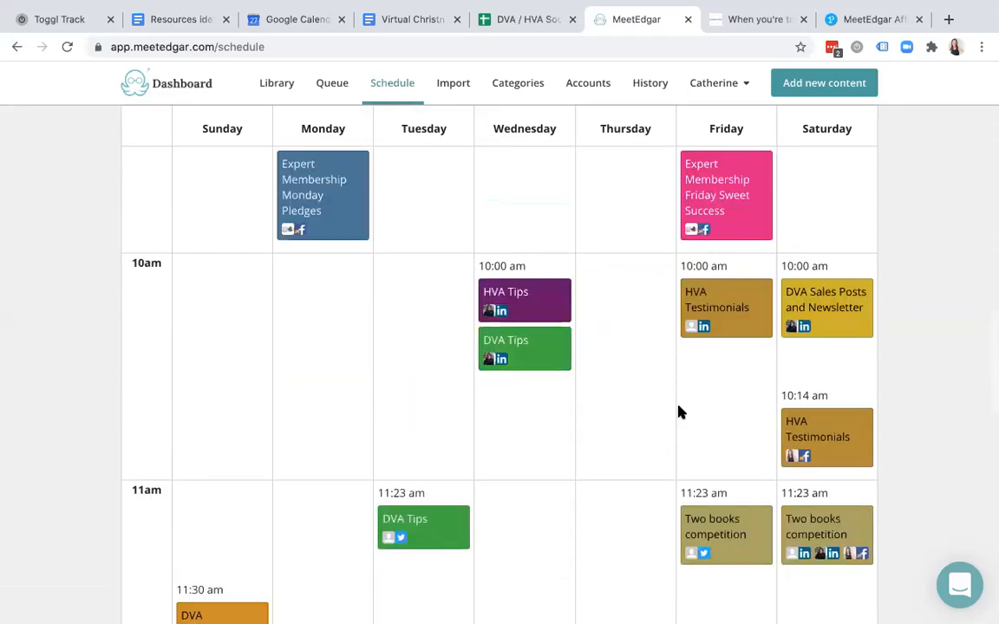
pyautogui.scroll(-6, 680, 413)
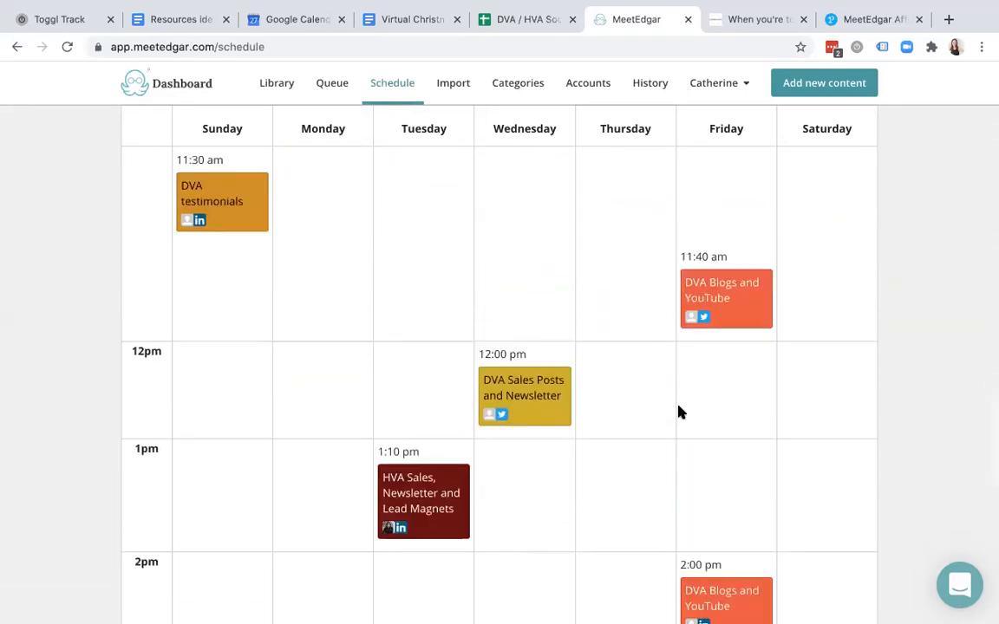
pyautogui.scroll(-10, 679, 413)
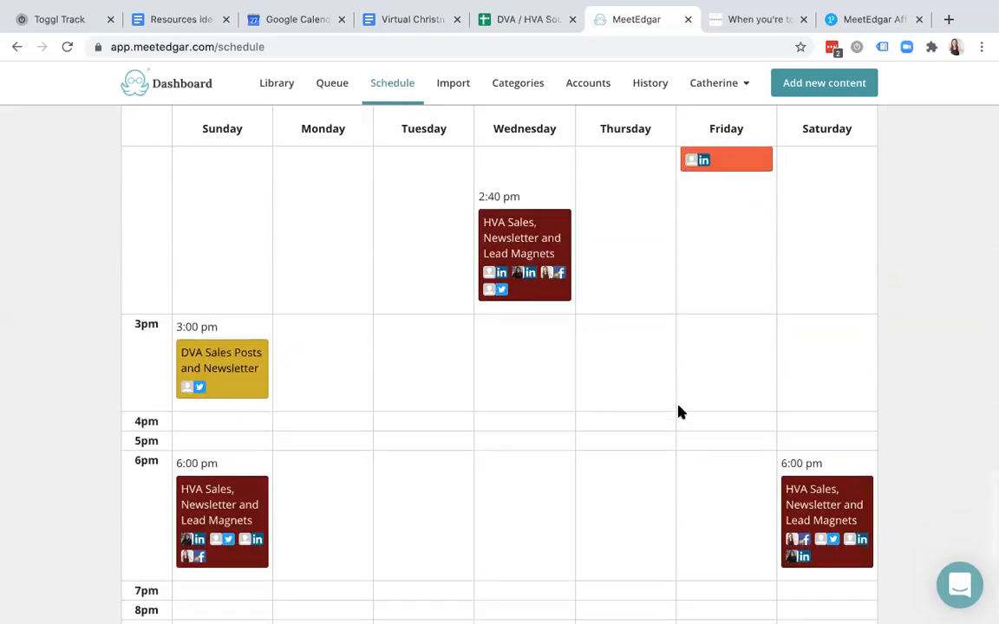
pyautogui.scroll(20, 679, 412)
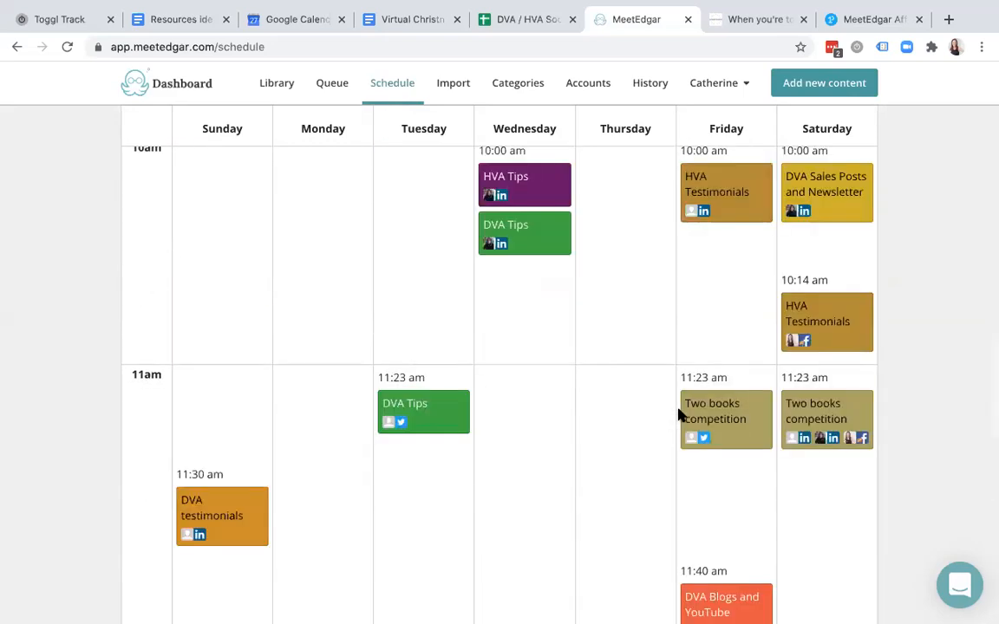
pyautogui.scroll(8, 679, 414)
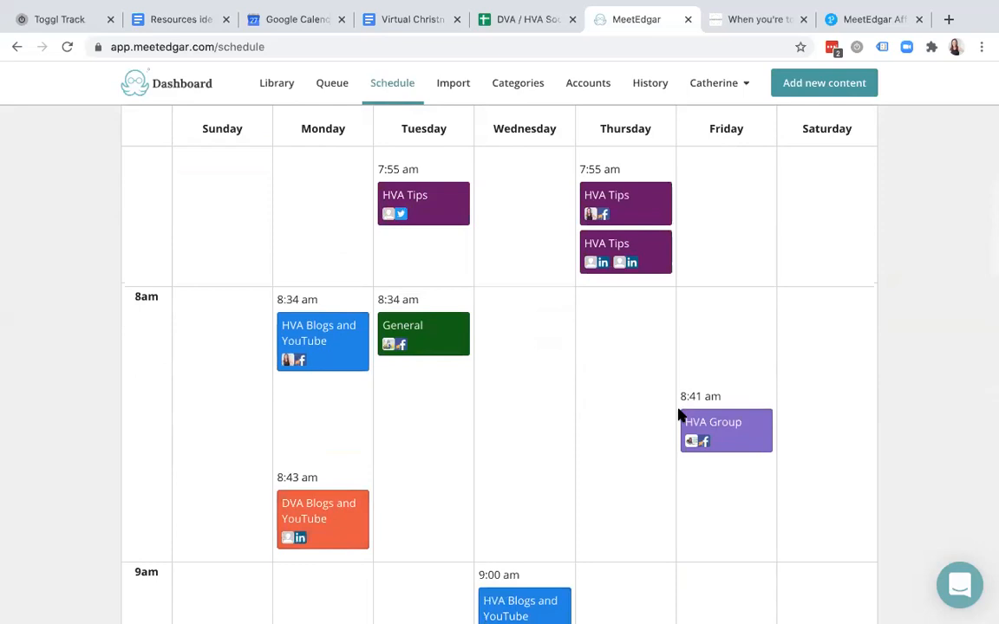
pyautogui.scroll(5, 680, 415)
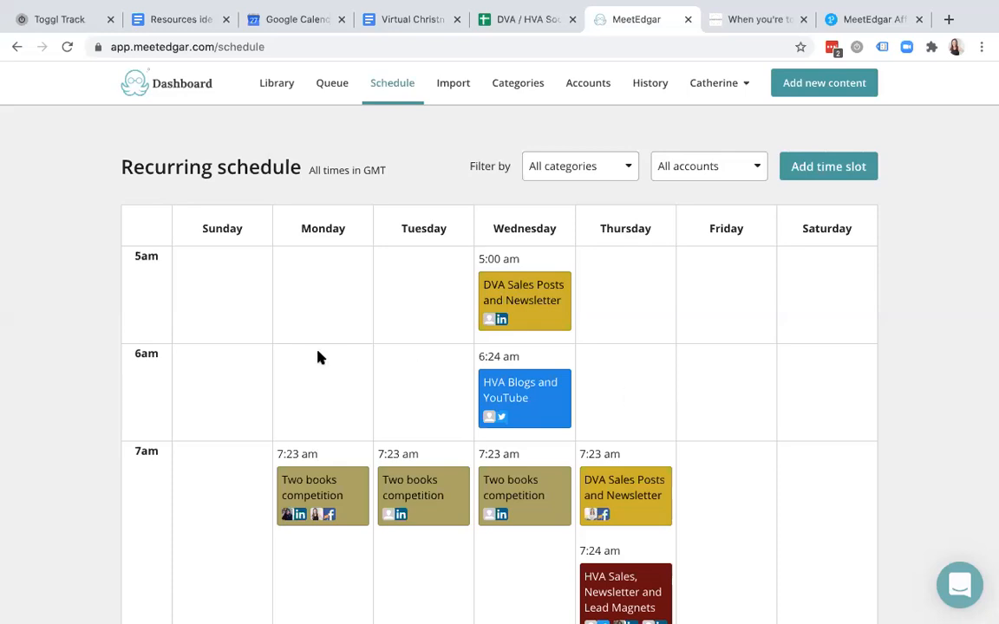
# - Delete the 'We're all going on a summer holiday' draft from the Library, leaving 648 items
pyautogui.click(279, 84)
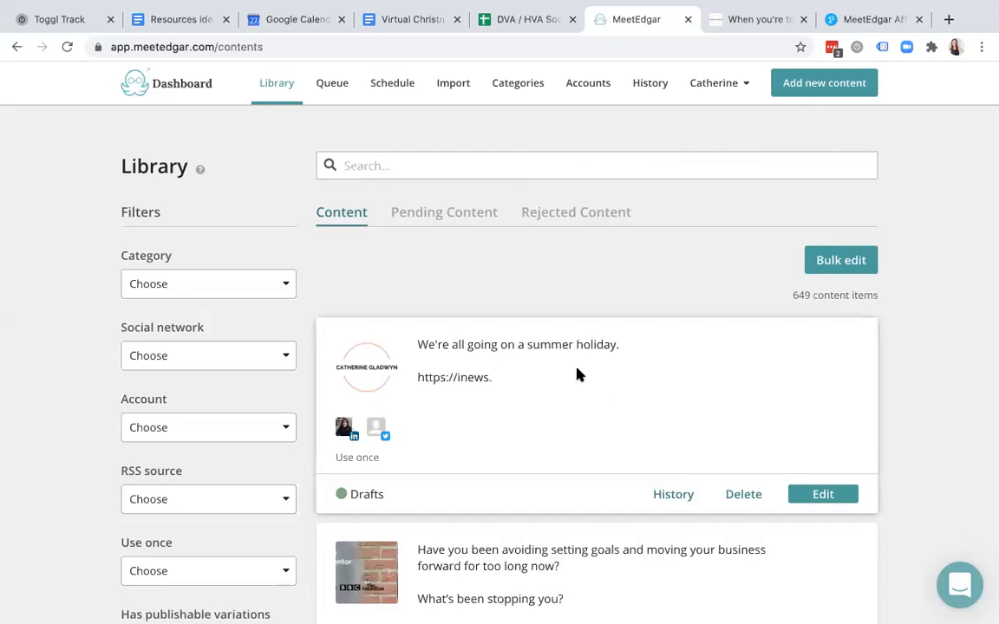
pyautogui.scroll(-2, 580, 375)
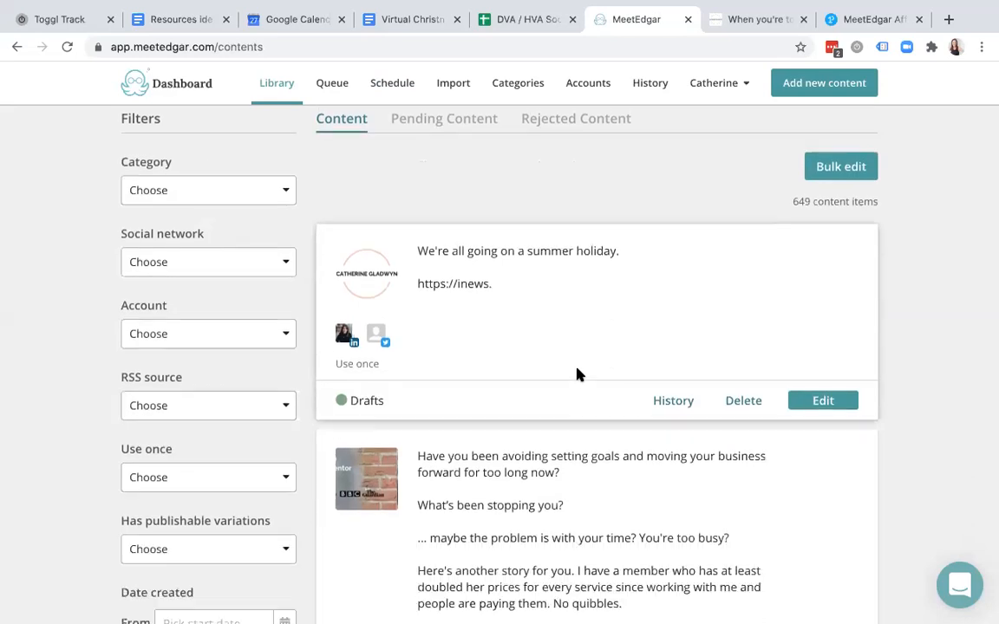
pyautogui.click(751, 399)
pyautogui.click(539, 395)
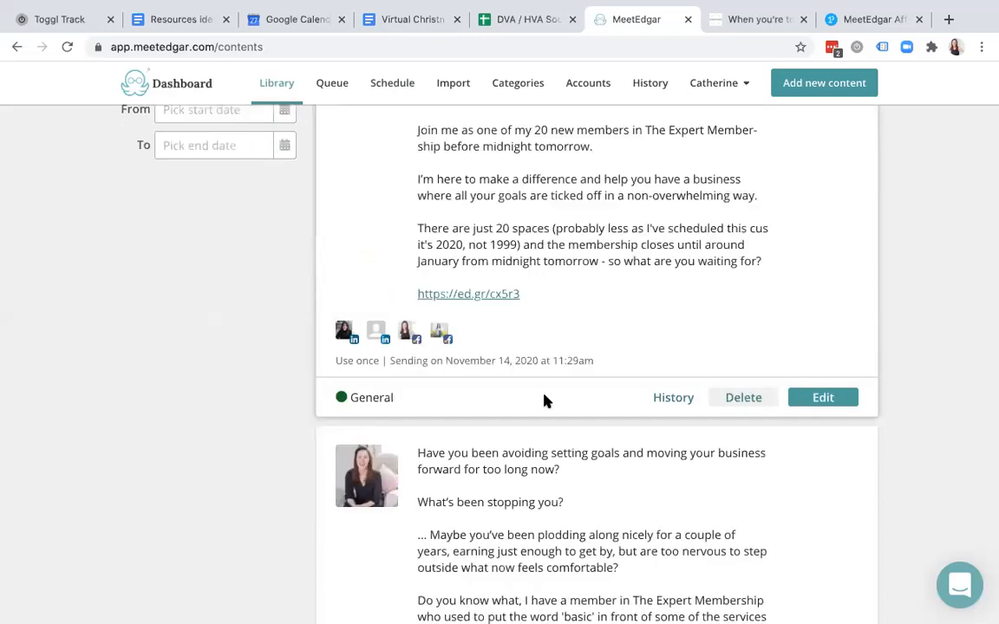
pyautogui.scroll(7, 545, 400)
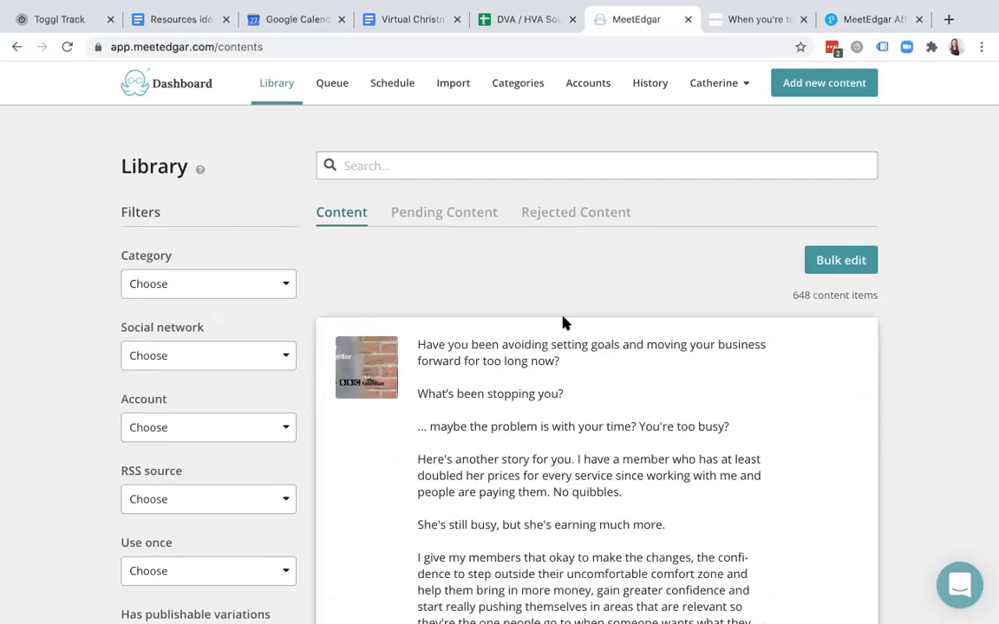
# - Try the HVA Blogs and YouTube, then HVA Sales, Newsletter and Lead Magnets category filters (160 items)
pyautogui.click(252, 285)
pyautogui.scroll(-3, 191, 368)
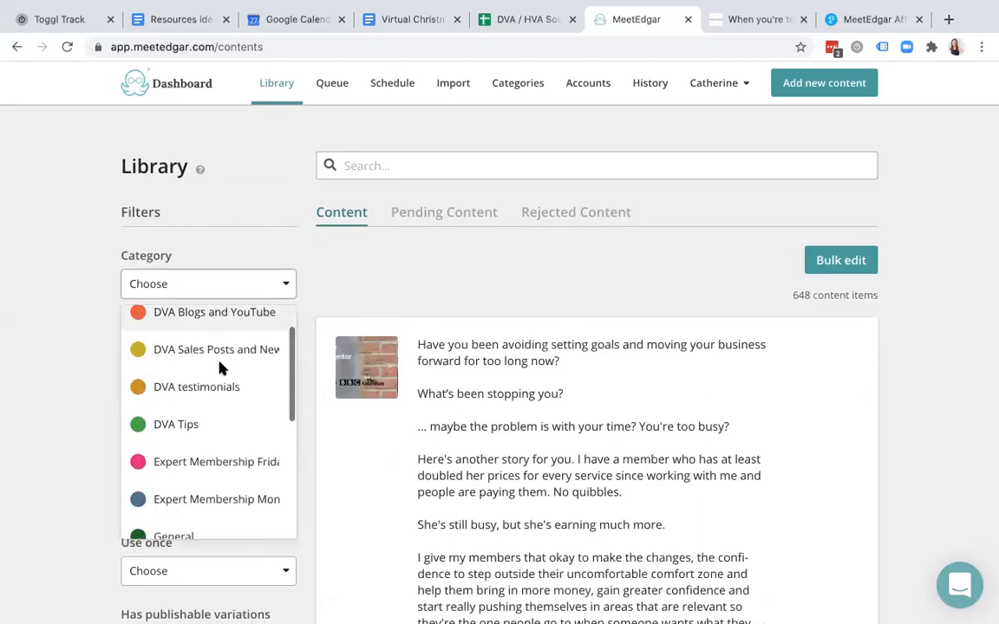
pyautogui.click(201, 517)
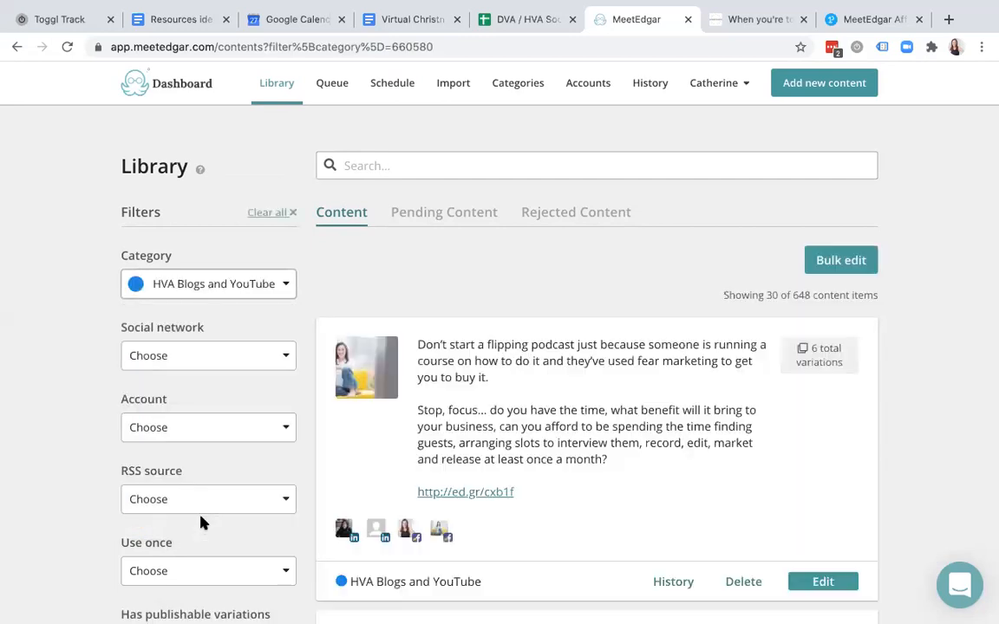
pyautogui.scroll(-5, 468, 442)
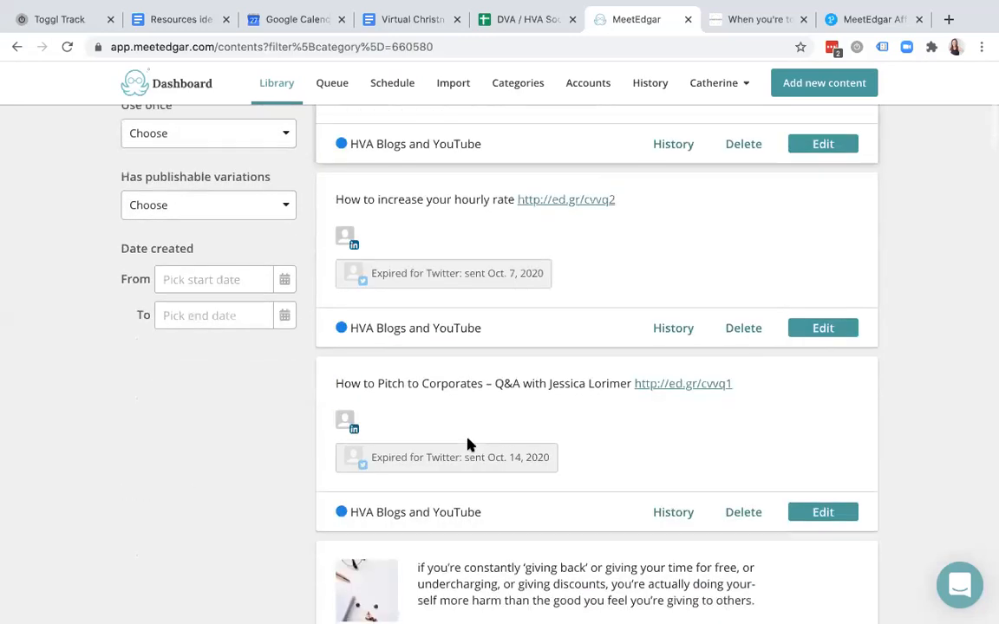
pyautogui.scroll(5, 468, 442)
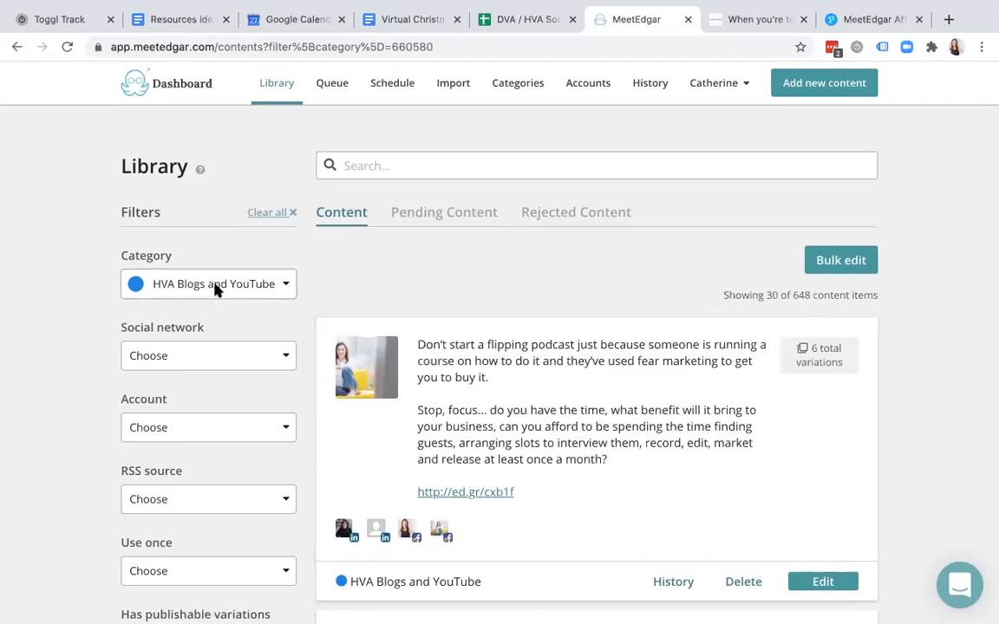
pyautogui.moveTo(811, 295); pyautogui.dragTo(795, 296)
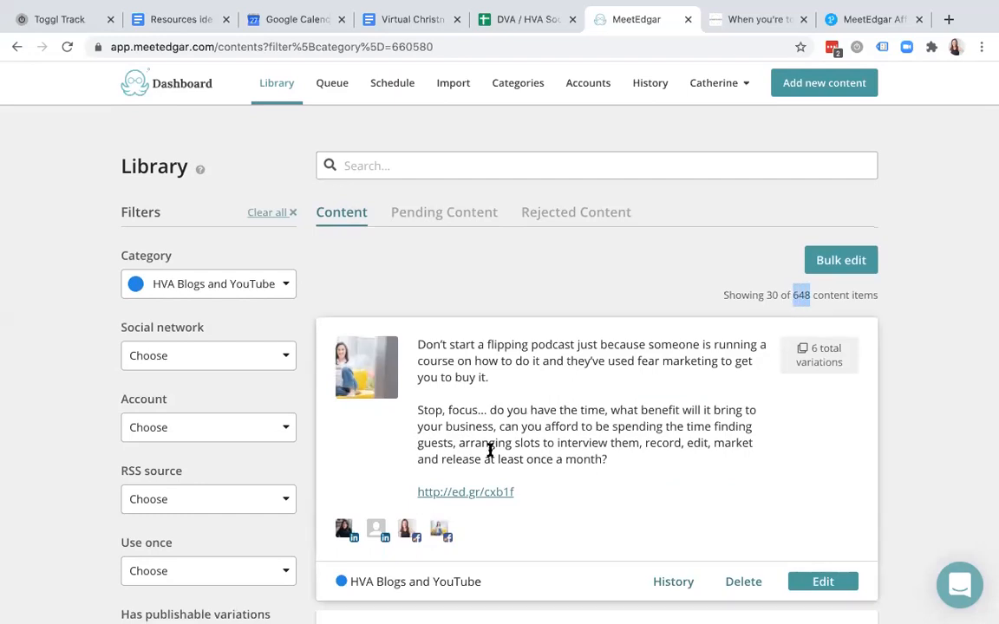
pyautogui.click(217, 285)
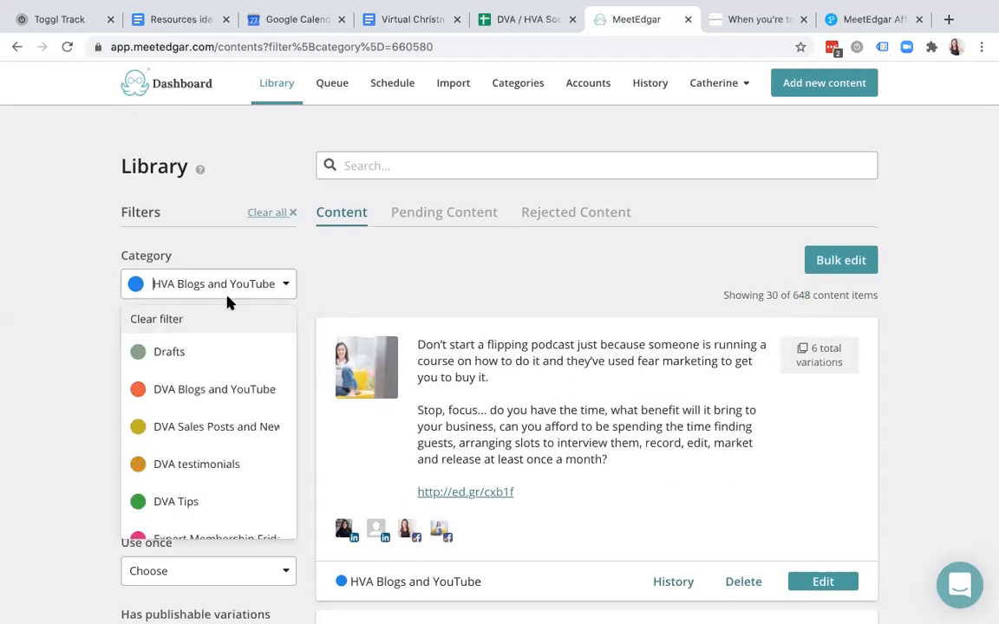
pyautogui.scroll(-5, 217, 401)
pyautogui.click(216, 397)
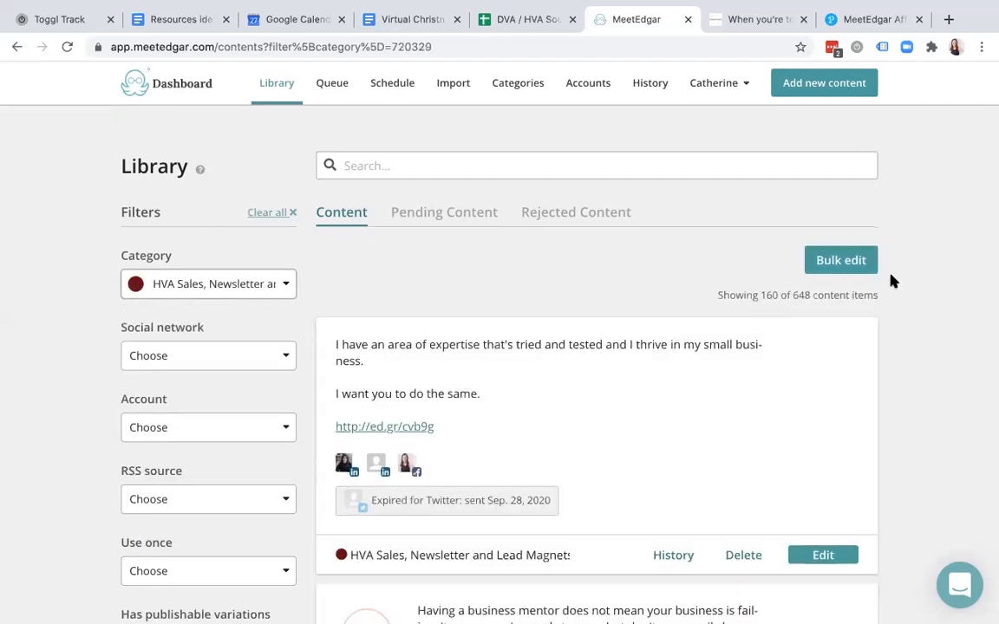
pyautogui.moveTo(778, 295); pyautogui.dragTo(759, 295)
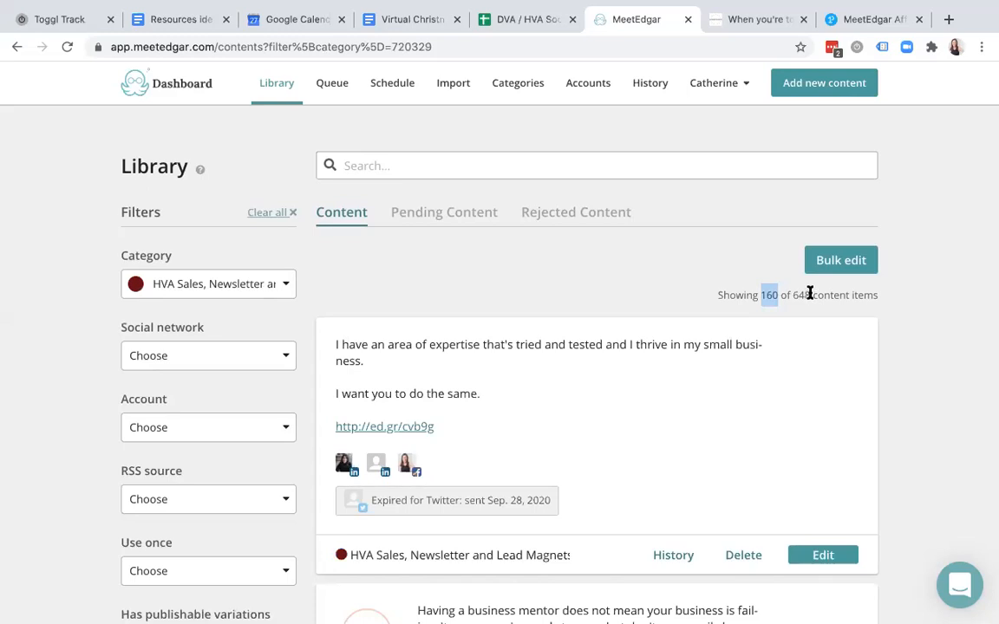
# - Clear the category filter and filter by the Virtual Business Mentor account, showing 194 items
pyautogui.click(283, 284)
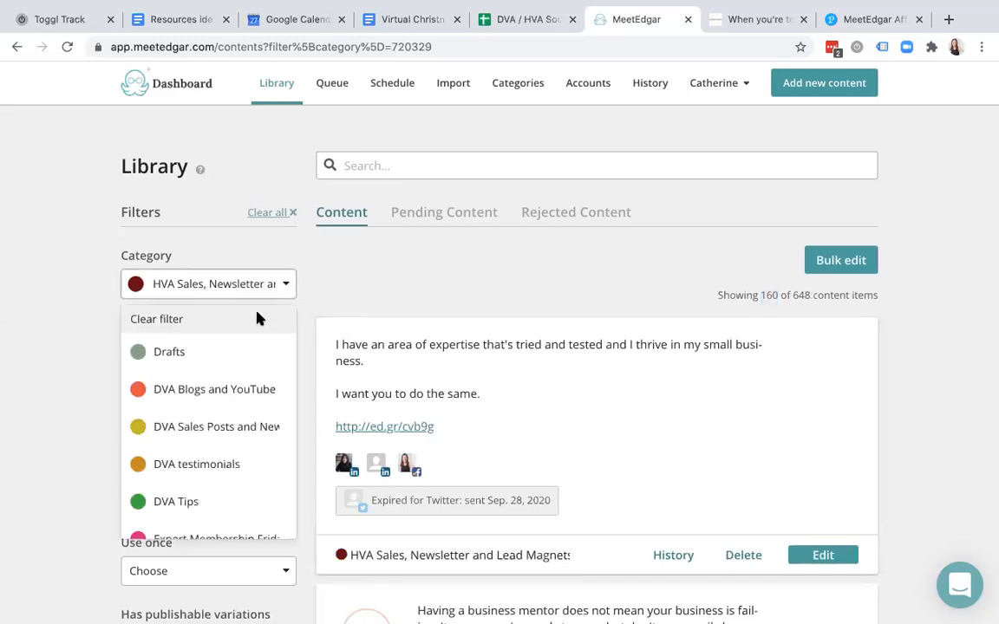
pyautogui.click(257, 319)
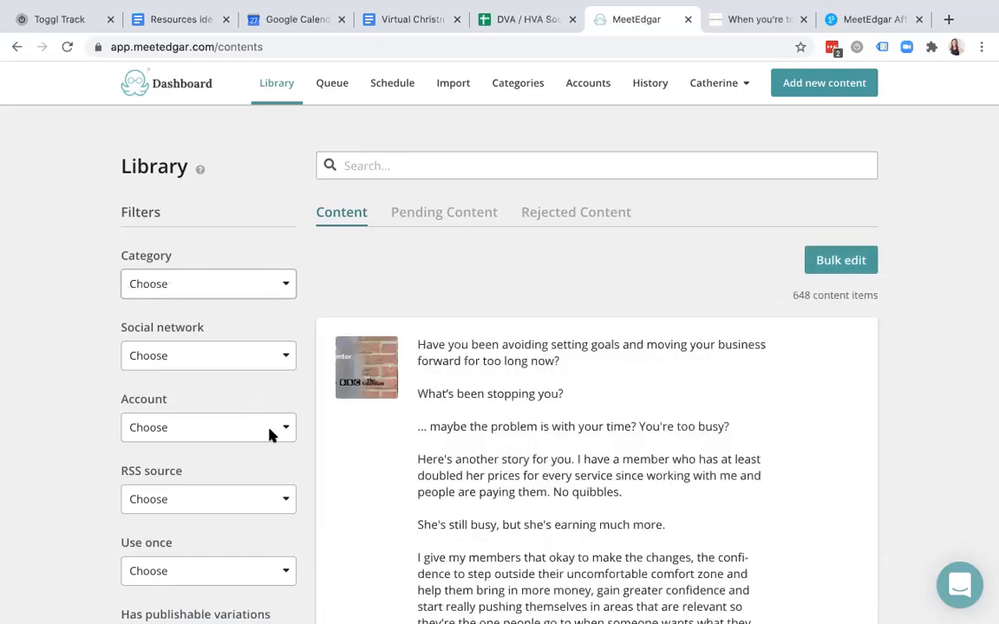
pyautogui.click(272, 354)
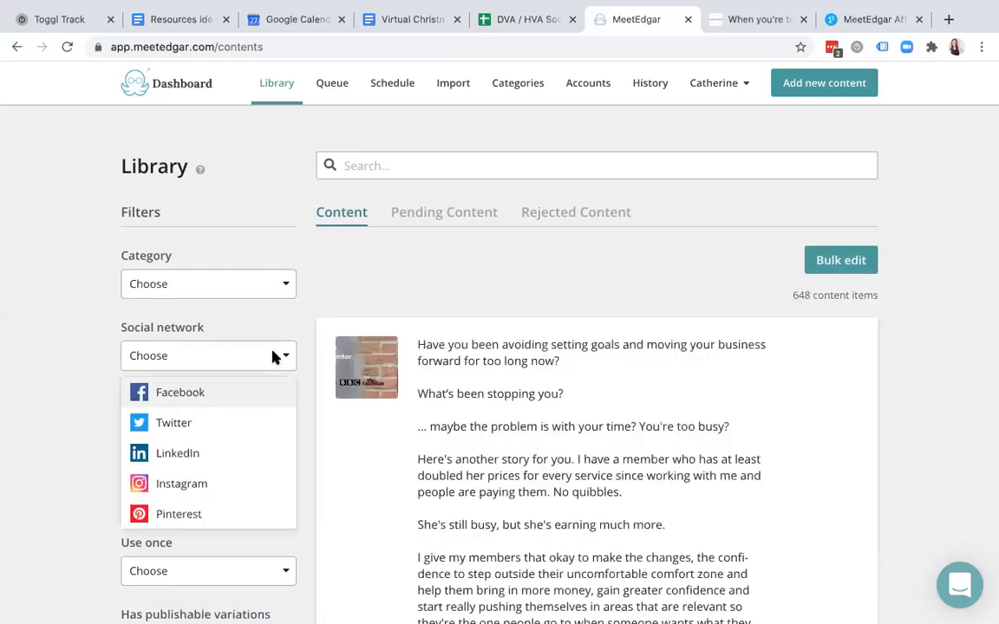
pyautogui.click(272, 355)
pyautogui.click(255, 427)
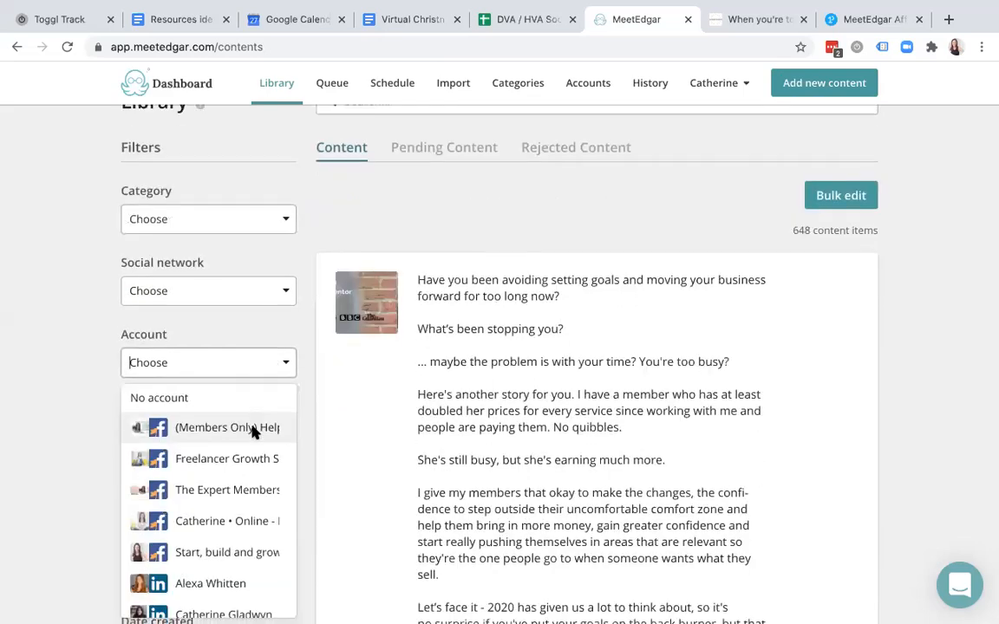
pyautogui.scroll(-3, 234, 530)
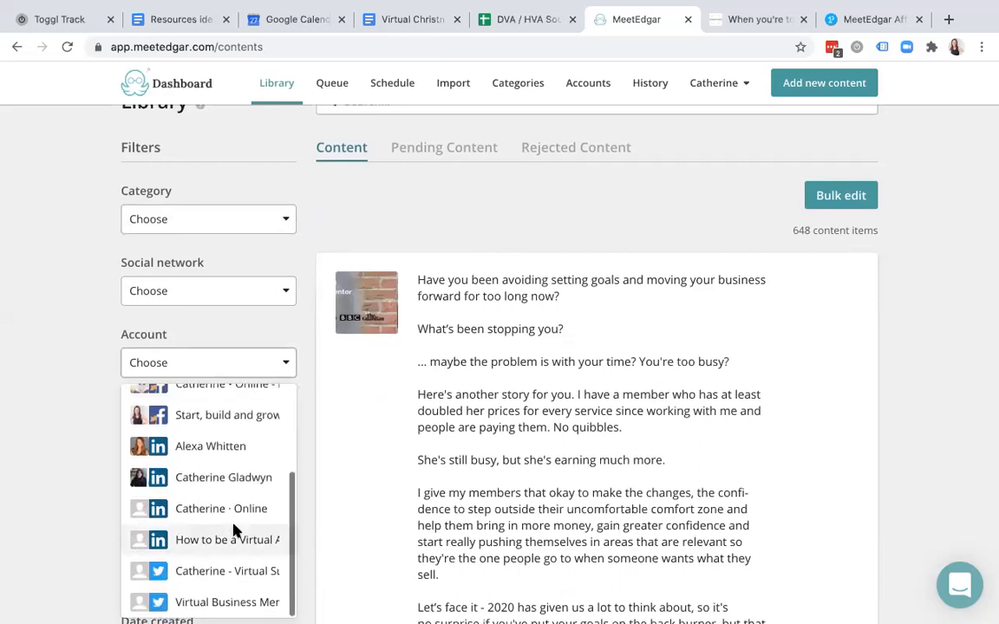
pyautogui.click(227, 604)
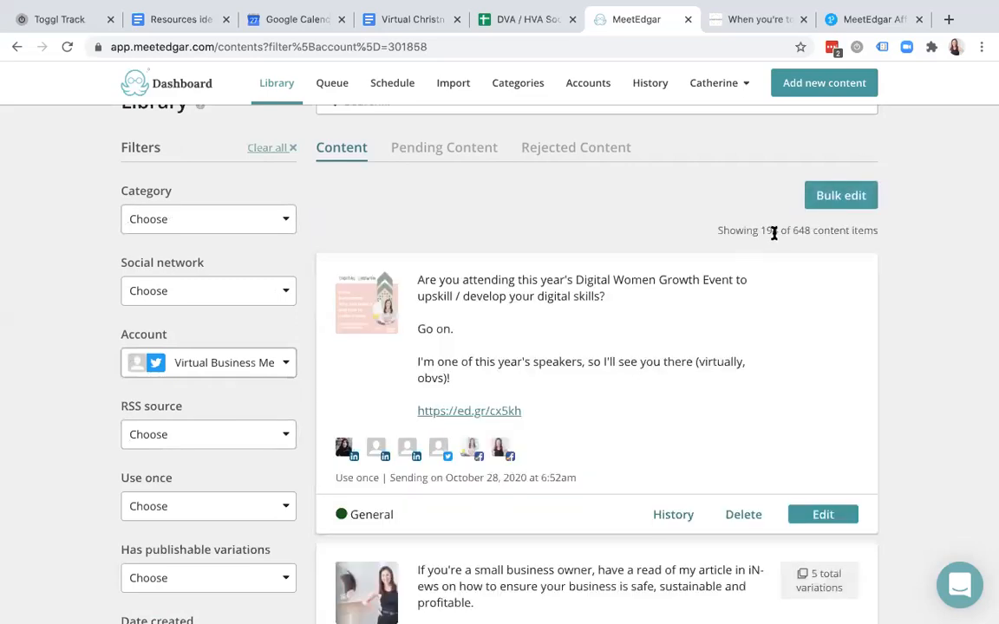
pyautogui.moveTo(778, 232); pyautogui.dragTo(759, 230)
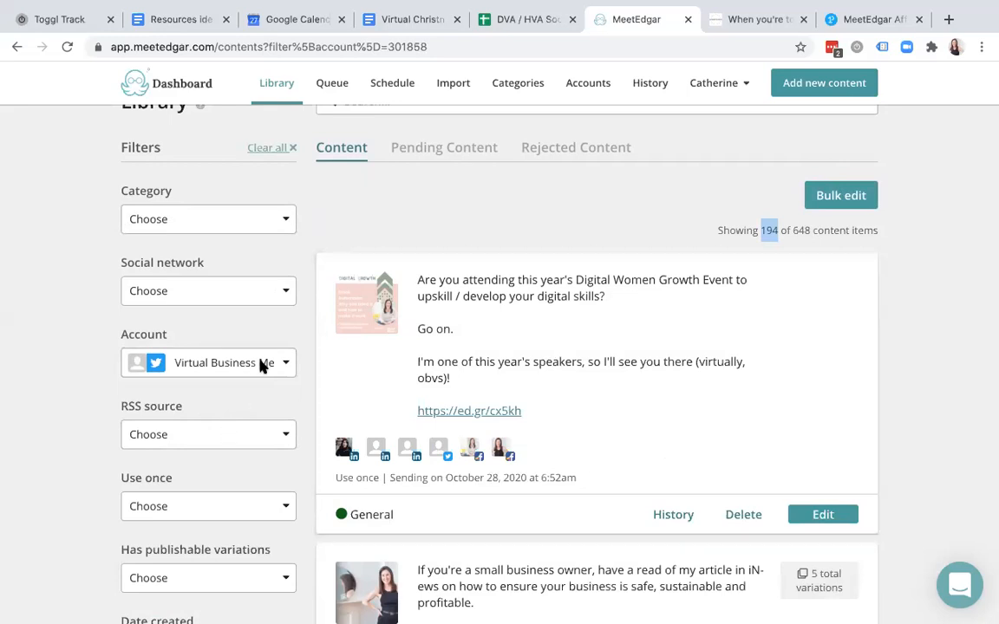
pyautogui.click(777, 231)
pyautogui.moveTo(777, 231); pyautogui.dragTo(760, 231)
# - Filter the recurring schedule to the Virtual Business Mentor account's time slots
pyautogui.click(395, 85)
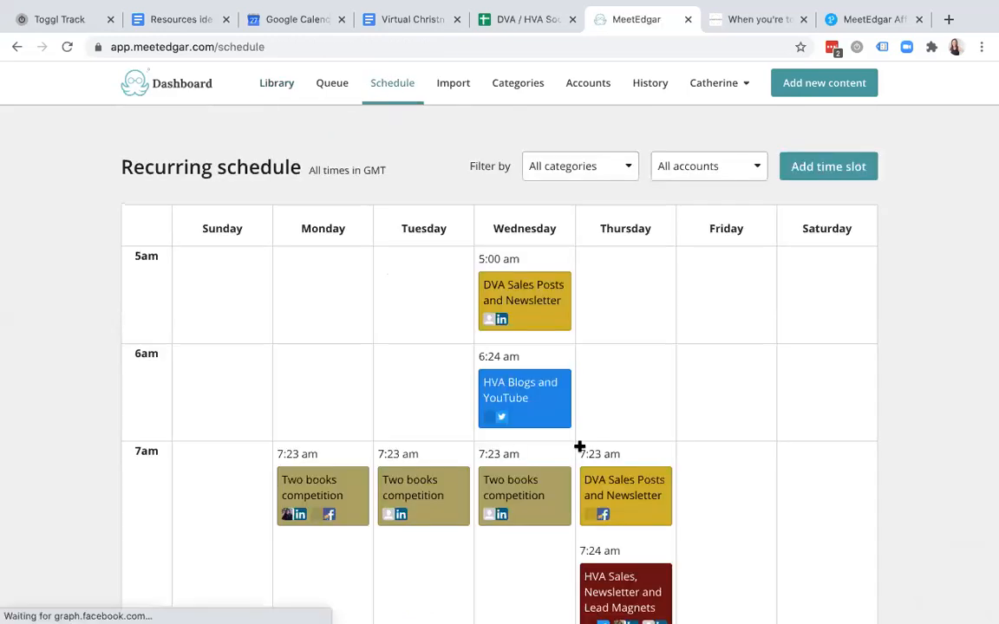
pyautogui.click(604, 168)
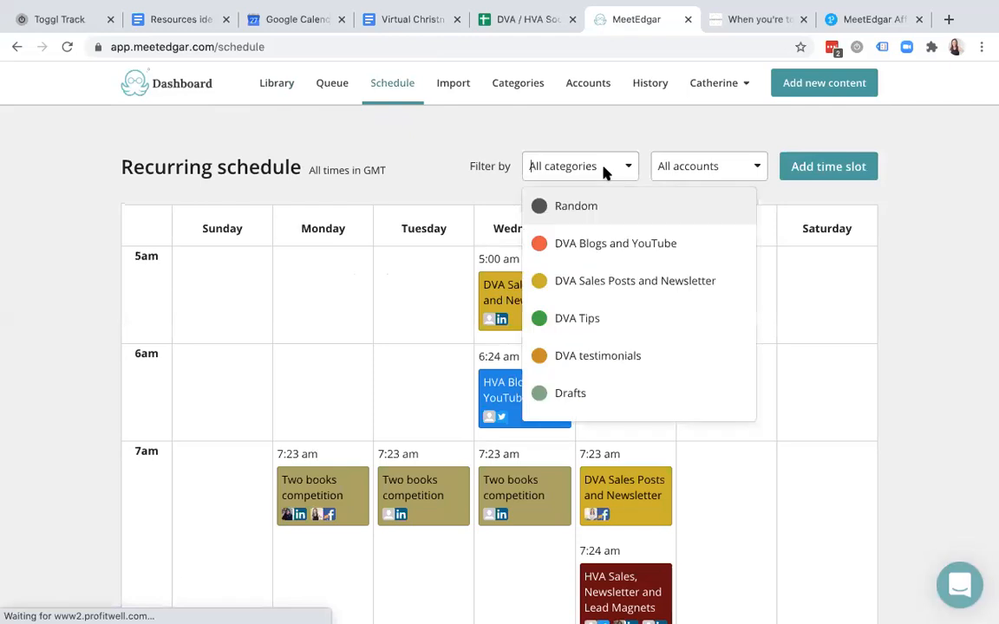
pyautogui.click(680, 165)
pyautogui.scroll(-3, 705, 352)
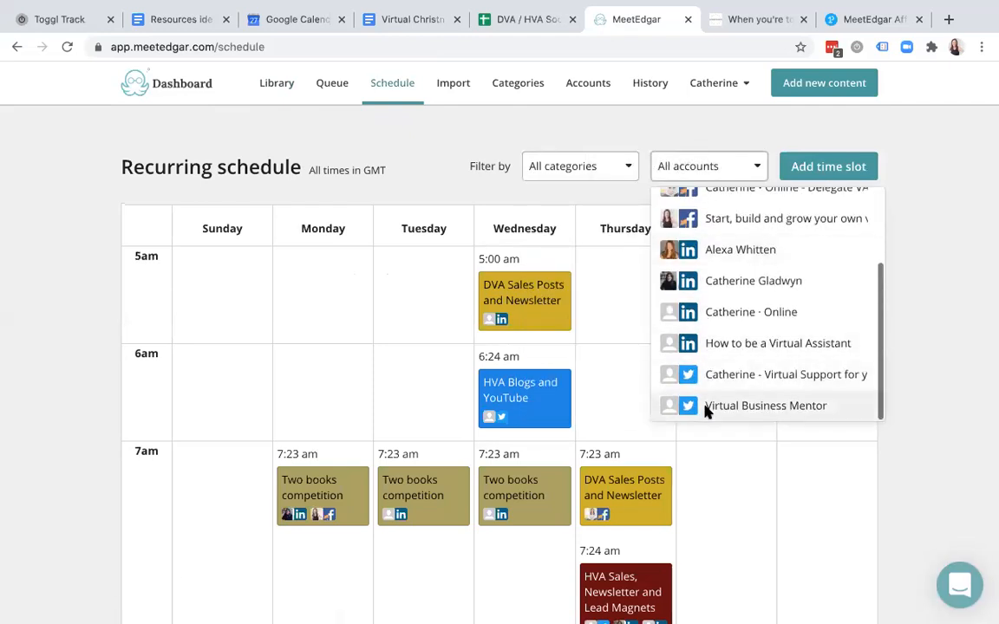
pyautogui.click(705, 408)
# - Scroll through the filtered slots, then go back to the unfiltered schedule
pyautogui.scroll(-3, 706, 408)
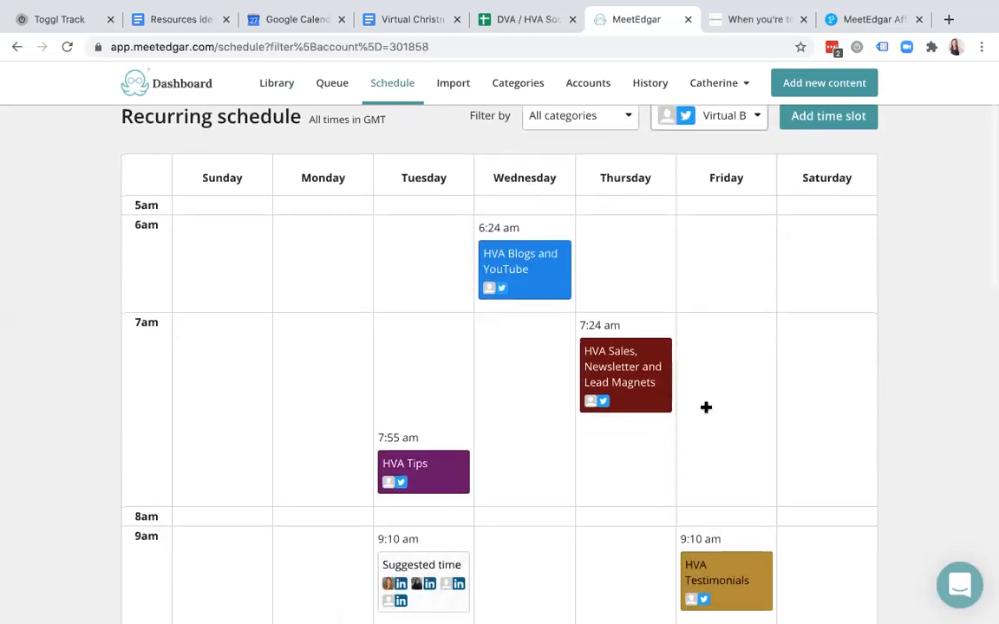
pyautogui.scroll(-10, 706, 408)
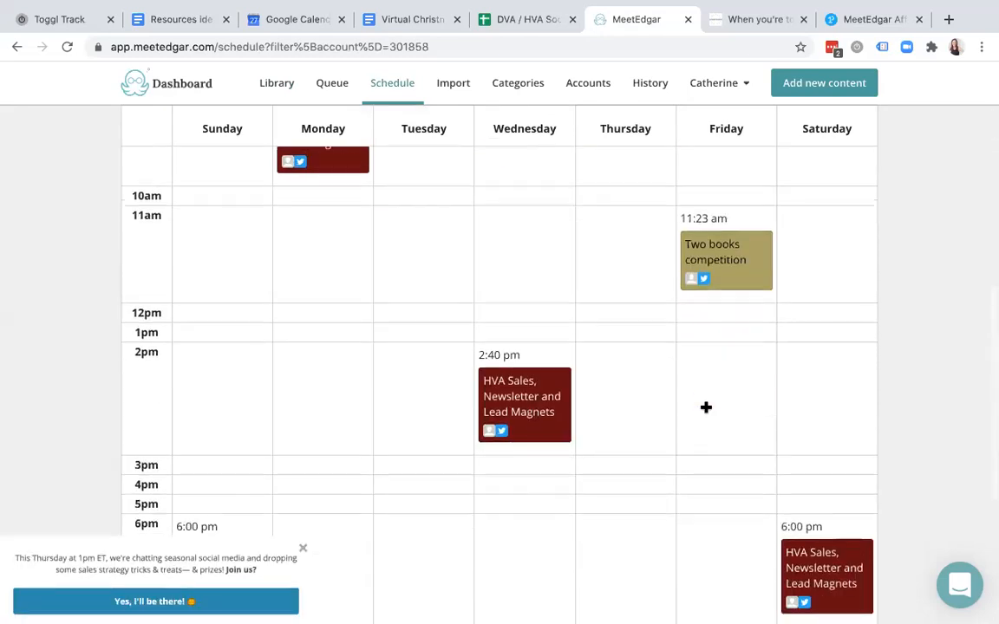
pyautogui.scroll(10, 705, 408)
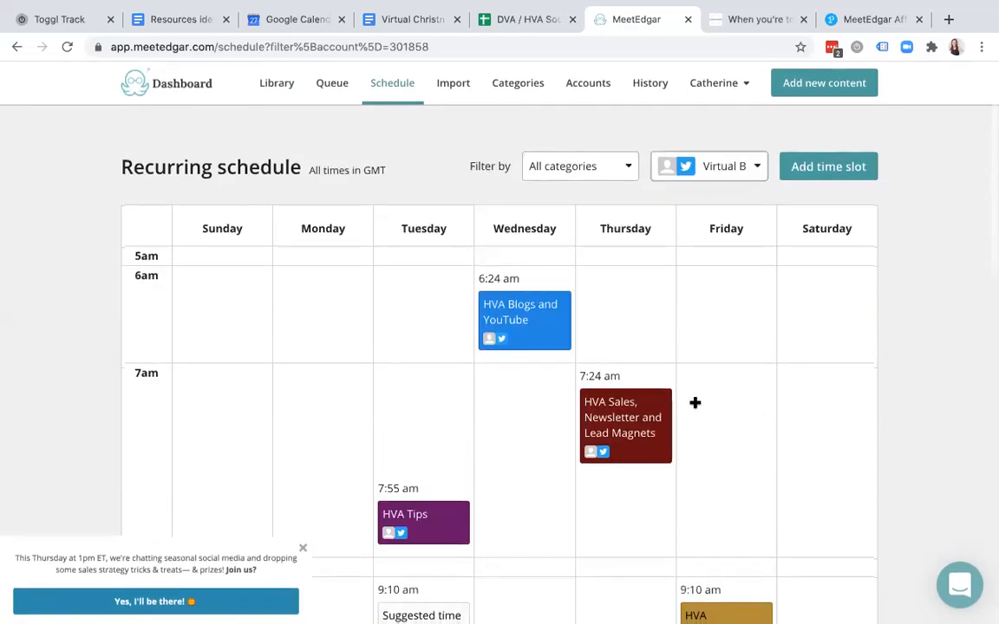
pyautogui.scroll(-6, 708, 428)
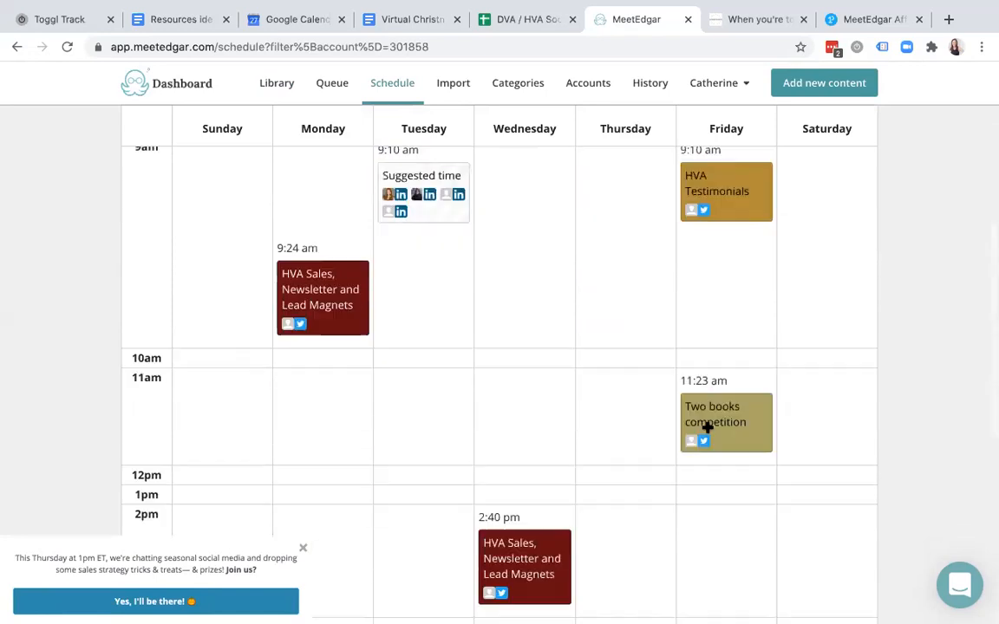
pyautogui.scroll(5, 707, 425)
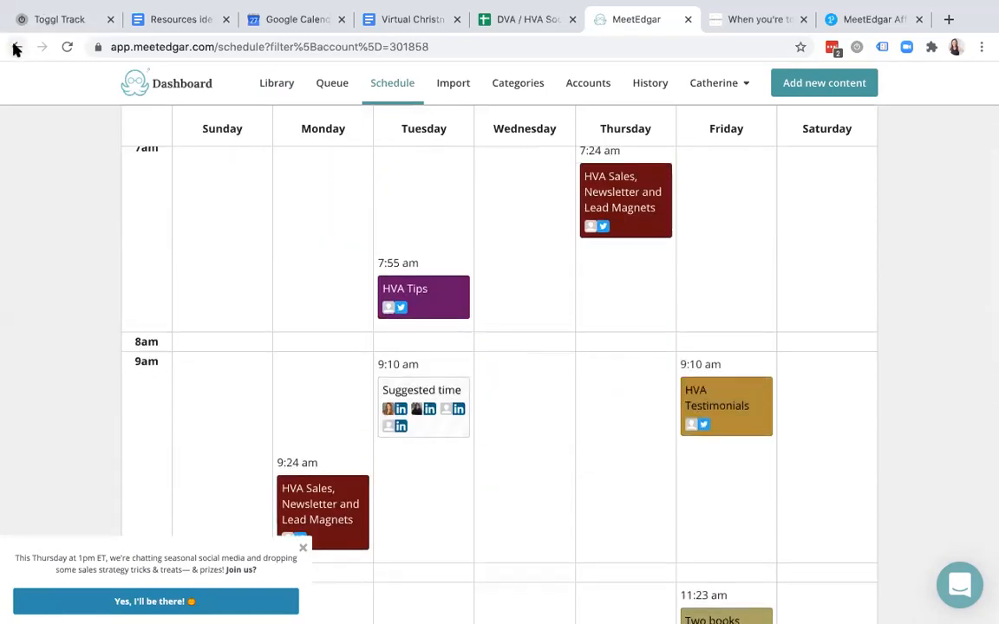
pyautogui.scroll(3, 417, 317)
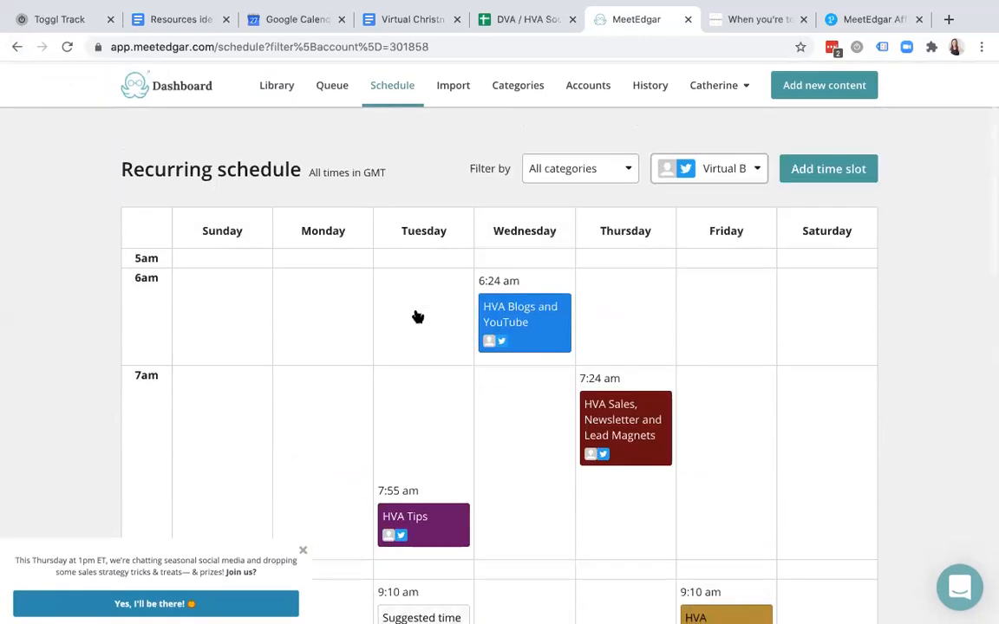
pyautogui.scroll(-4, 415, 311)
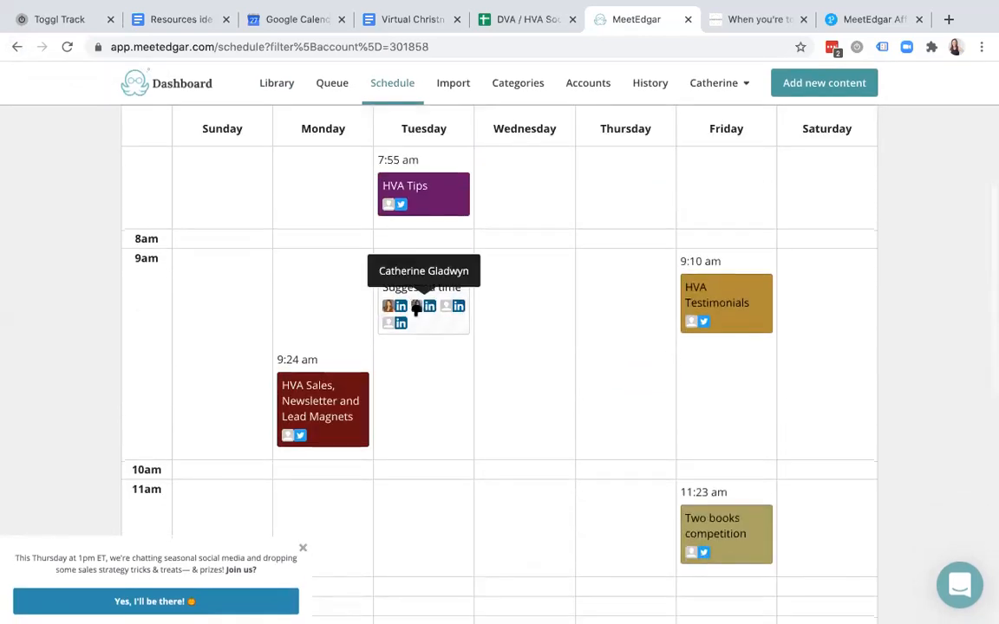
pyautogui.click(18, 48)
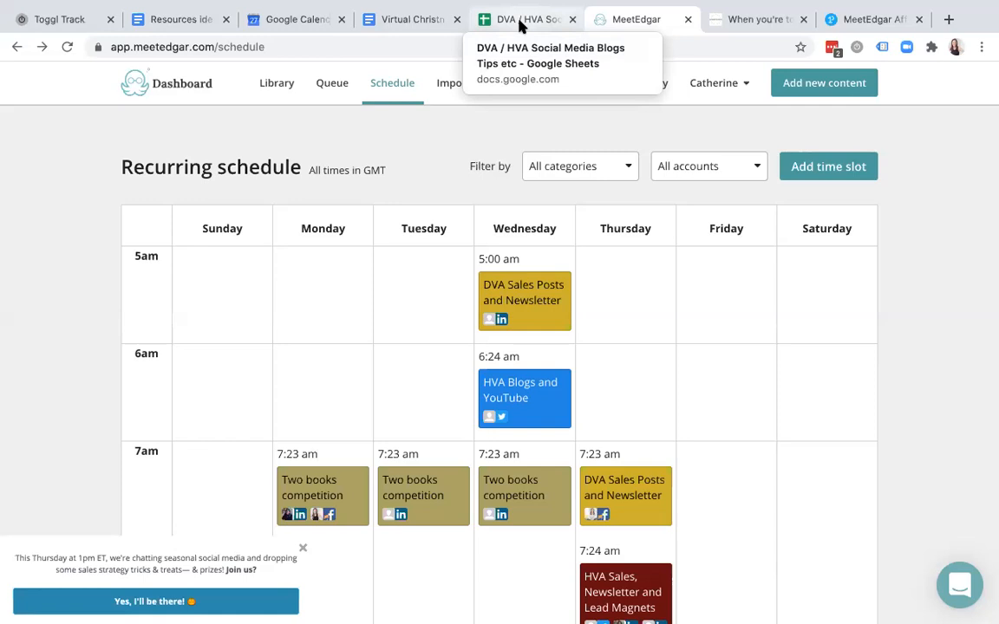
# - Switch to the DVA / HVA tips spreadsheet and open its DVA sheet
pyautogui.click(751, 21)
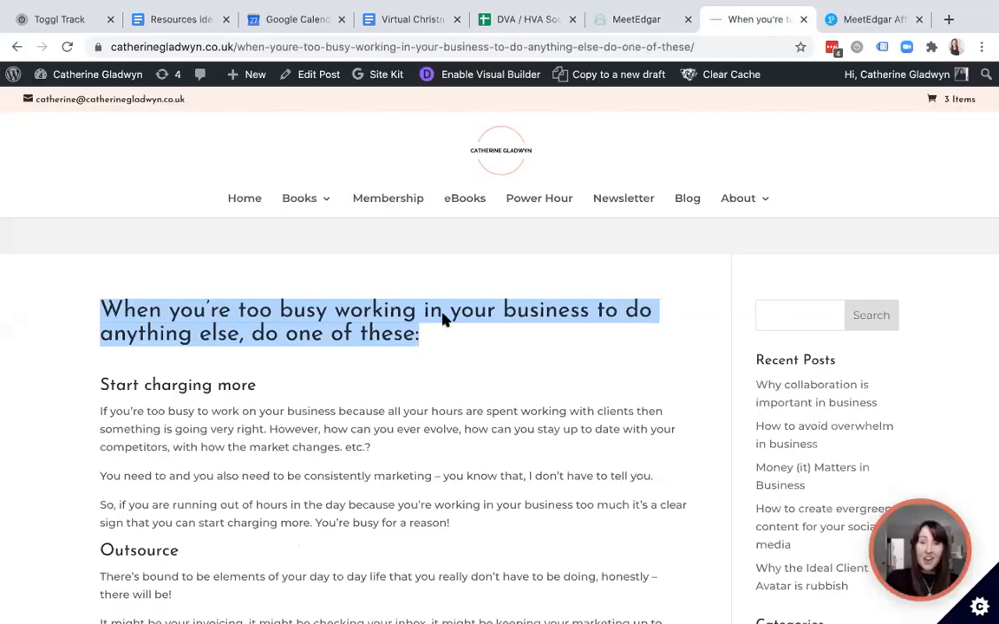
pyautogui.click(531, 21)
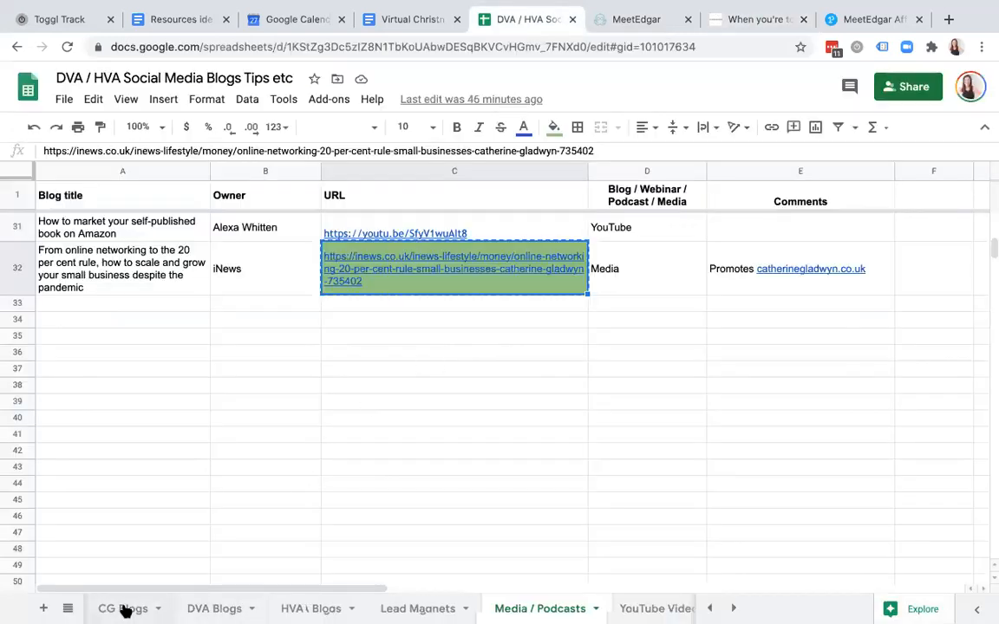
pyautogui.hscroll(-5, 124, 611)
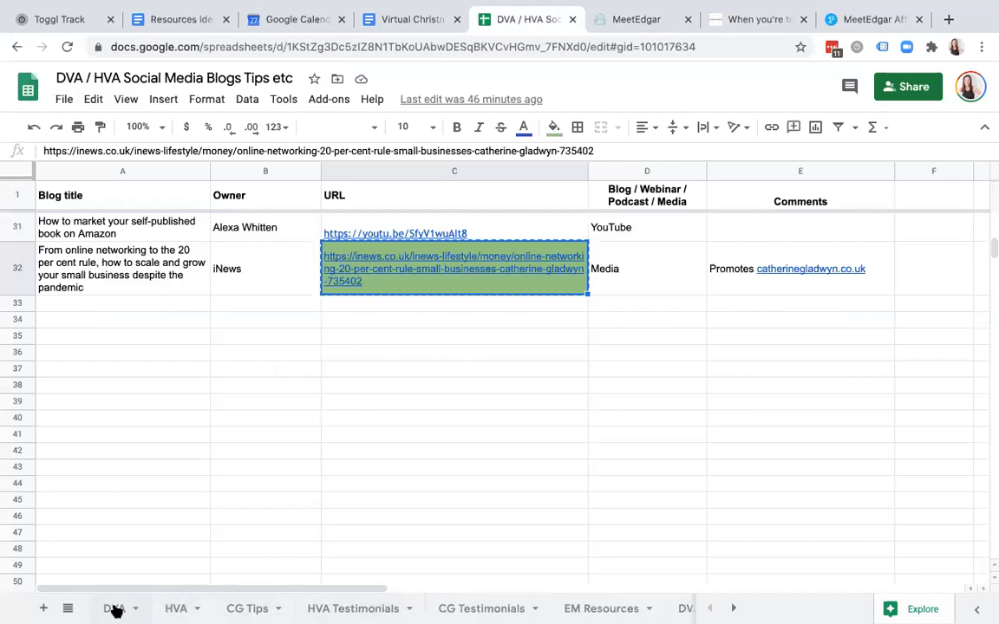
pyautogui.click(115, 610)
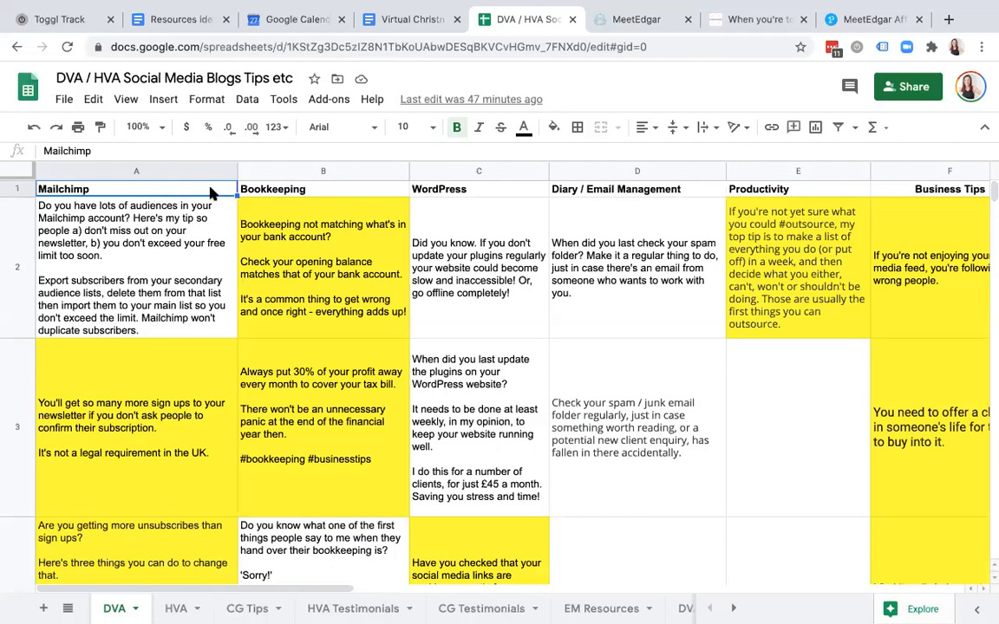
pyautogui.press('Right')
pyautogui.press('Right')
pyautogui.press('Right')
pyautogui.press('Right')
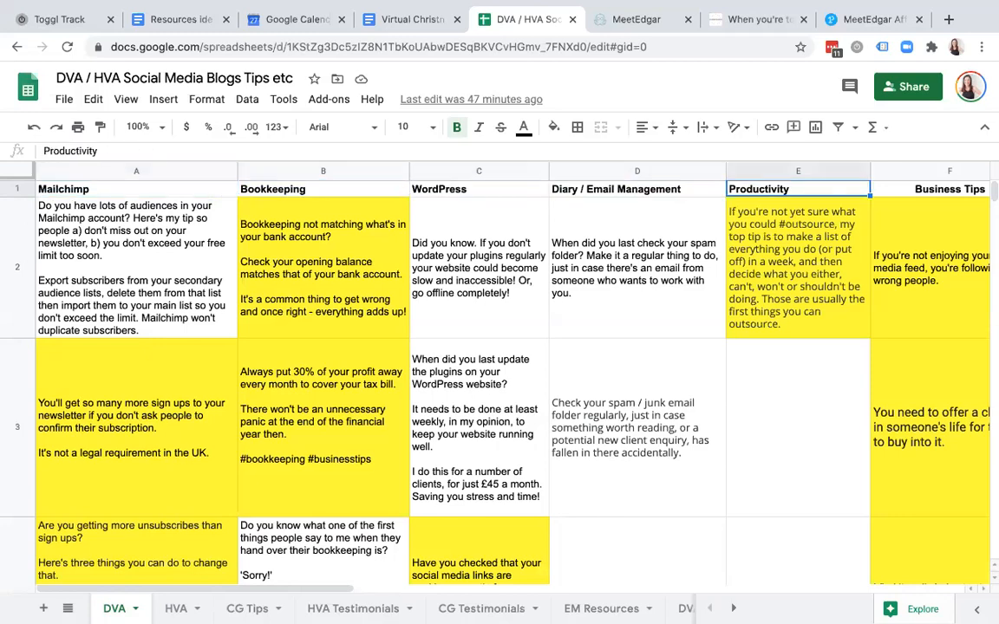
pyautogui.press('Right')
pyautogui.press('Right')
pyautogui.press('Right')
pyautogui.press('Right')
pyautogui.press('Left')
pyautogui.press('Left')
pyautogui.press('Left')
pyautogui.press('Left')
pyautogui.press('Left')
pyautogui.press('Left')
pyautogui.press('Left')
pyautogui.press('Left')
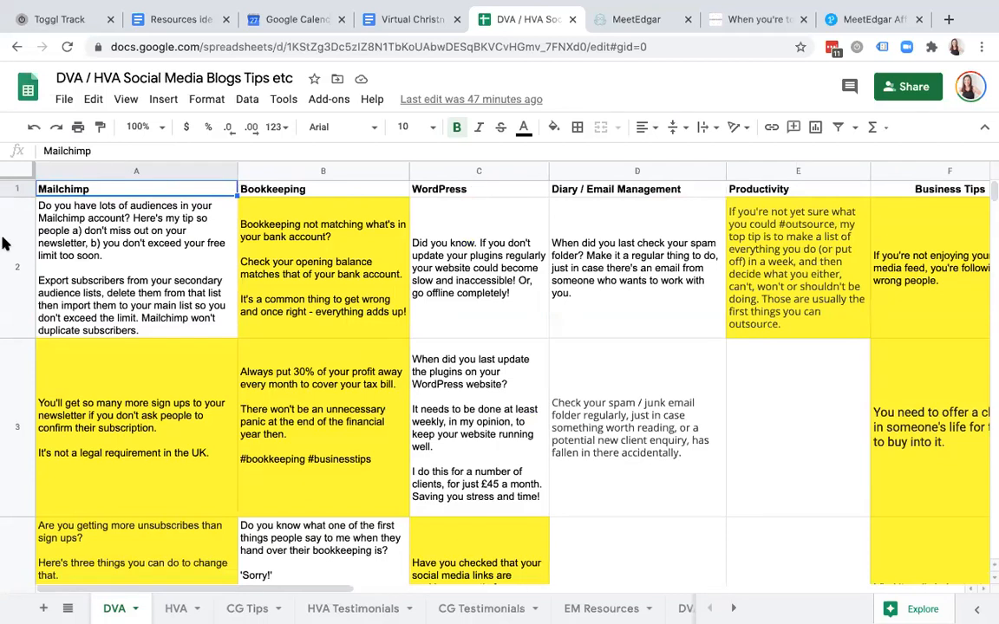
pyautogui.click(147, 400)
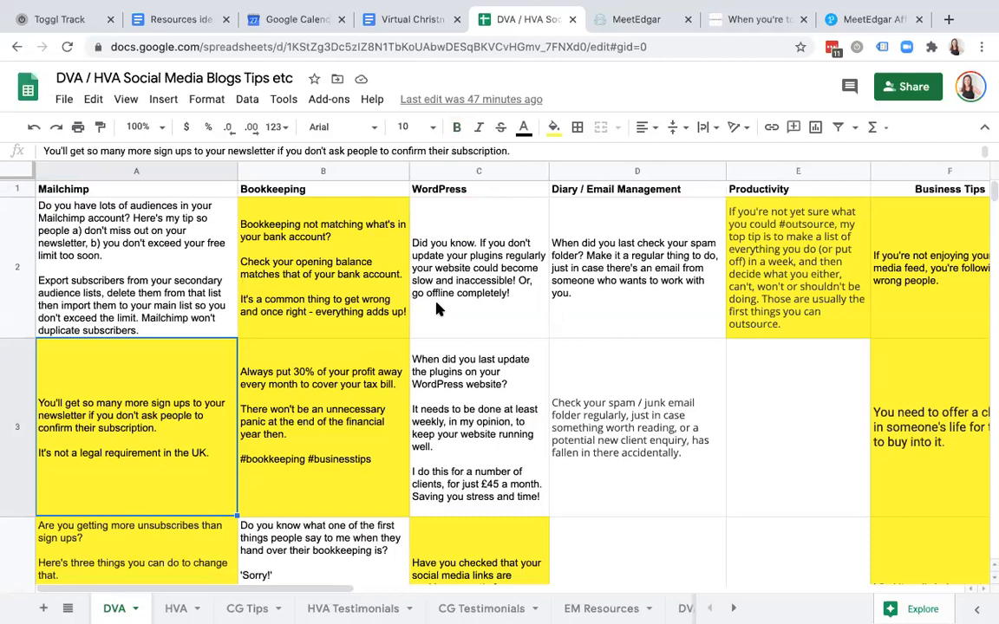
pyautogui.click(330, 270)
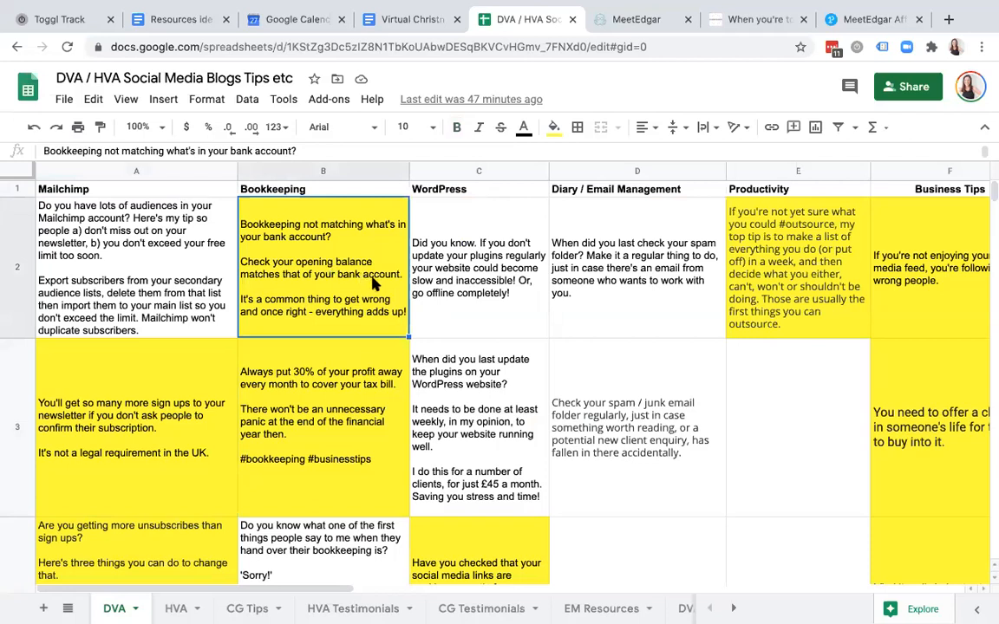
pyautogui.click(296, 364)
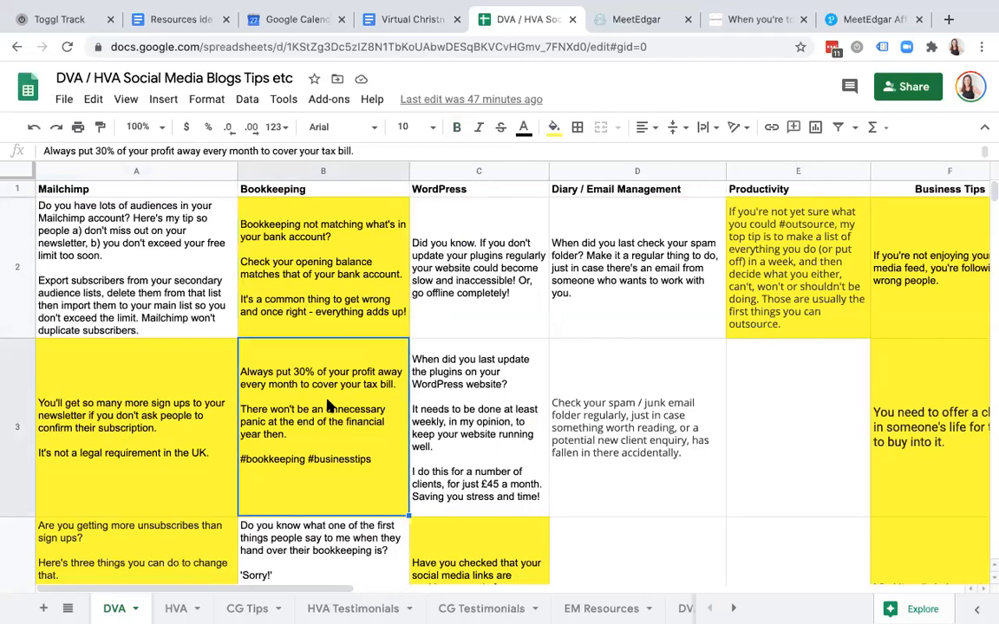
pyautogui.click(295, 555)
pyautogui.click(308, 249)
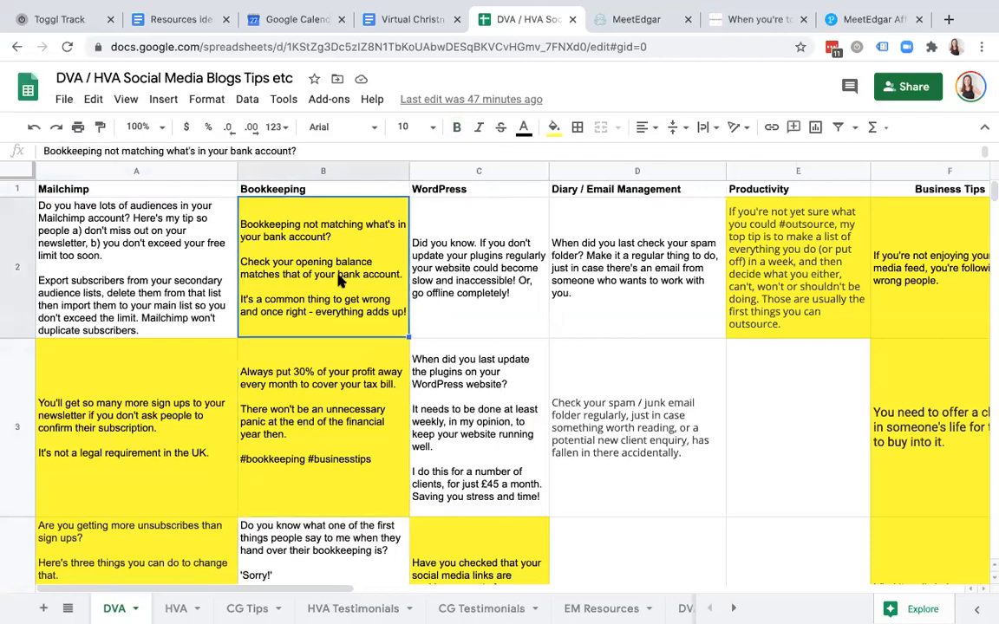
pyautogui.click(319, 389)
pyautogui.click(303, 257)
# - Review the Mailchimp, Bookkeeping, WordPress and spam folder tips in rows 2 and 3
pyautogui.scroll(-10, 358, 459)
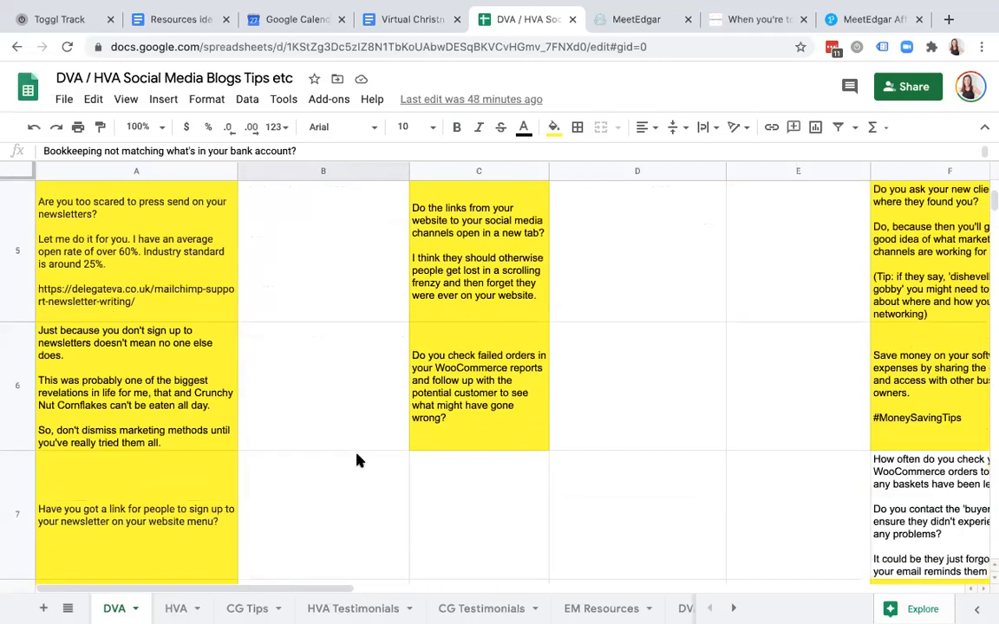
pyautogui.scroll(-2, 358, 460)
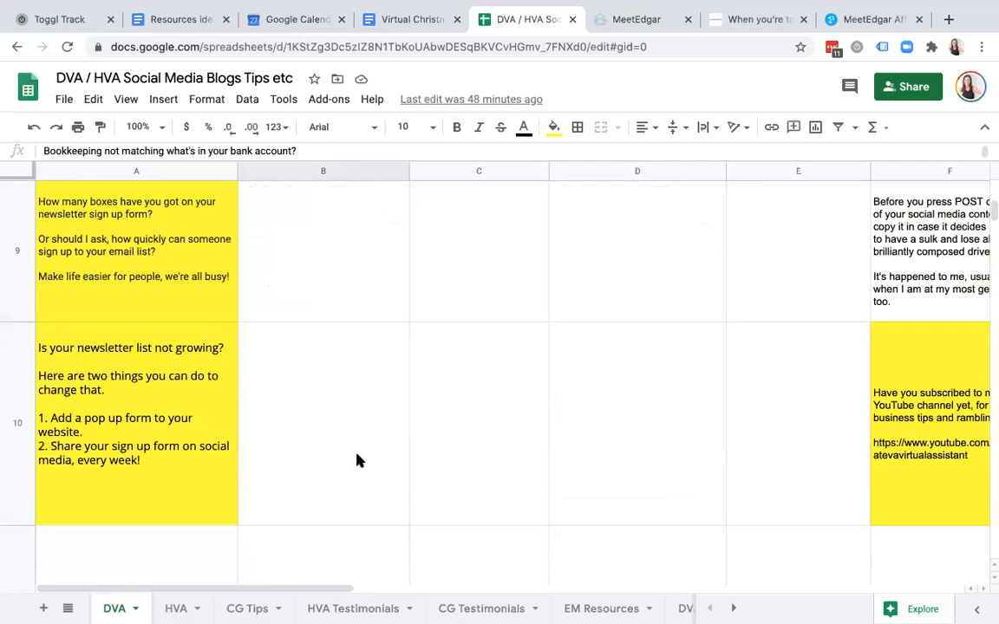
pyautogui.scroll(12, 358, 459)
pyautogui.click(184, 279)
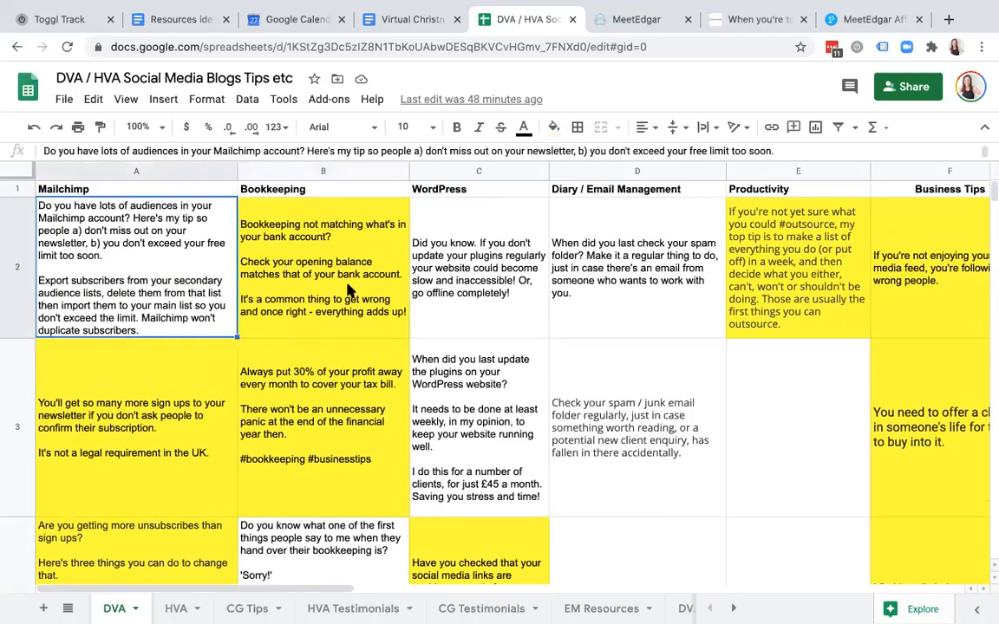
pyautogui.click(180, 407)
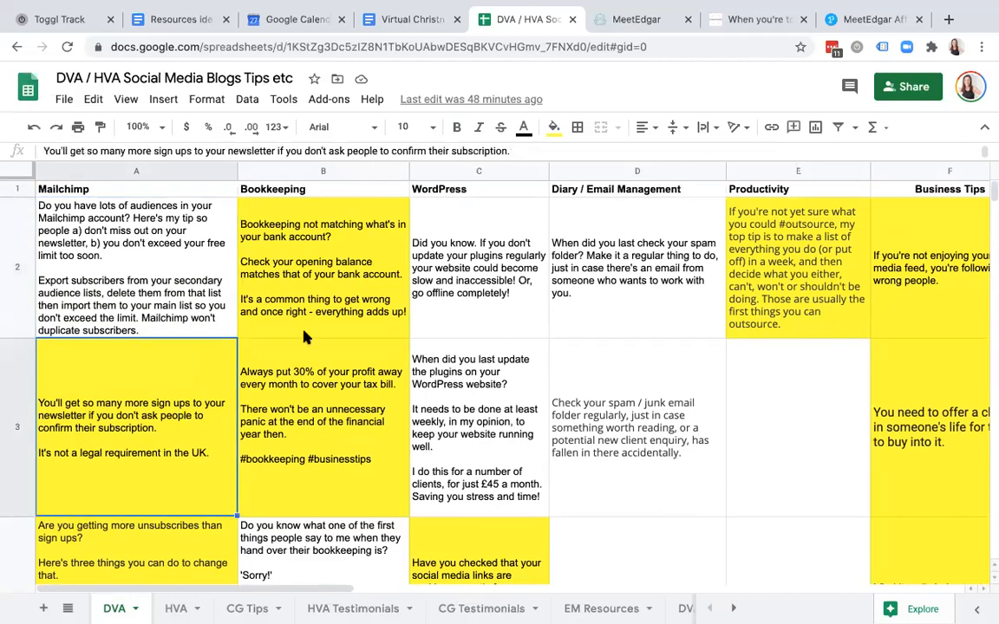
pyautogui.click(486, 290)
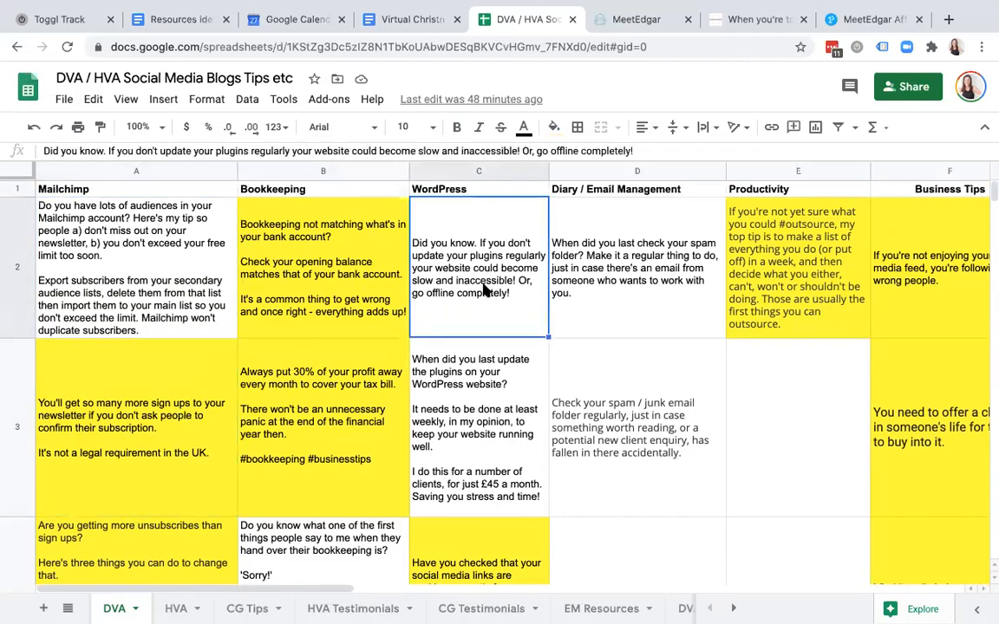
pyautogui.click(659, 288)
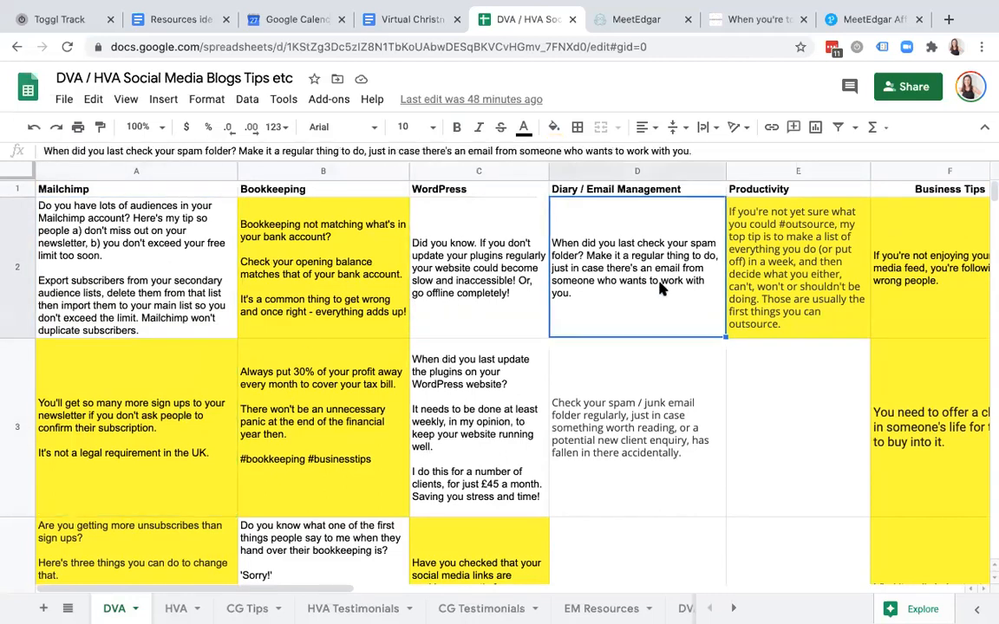
pyautogui.click(650, 364)
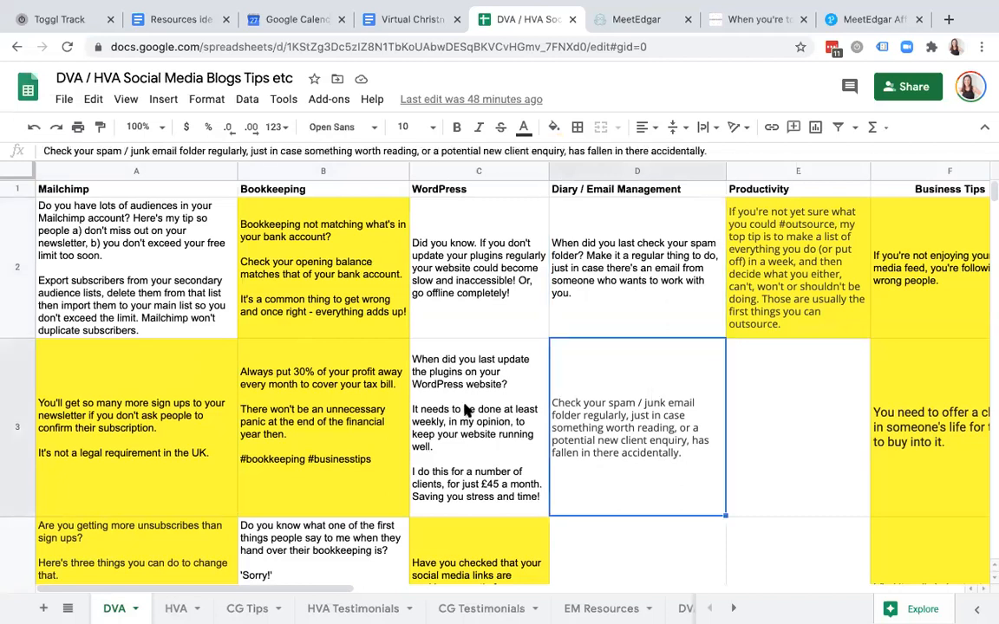
pyautogui.click(468, 407)
pyautogui.click(330, 358)
pyautogui.click(359, 245)
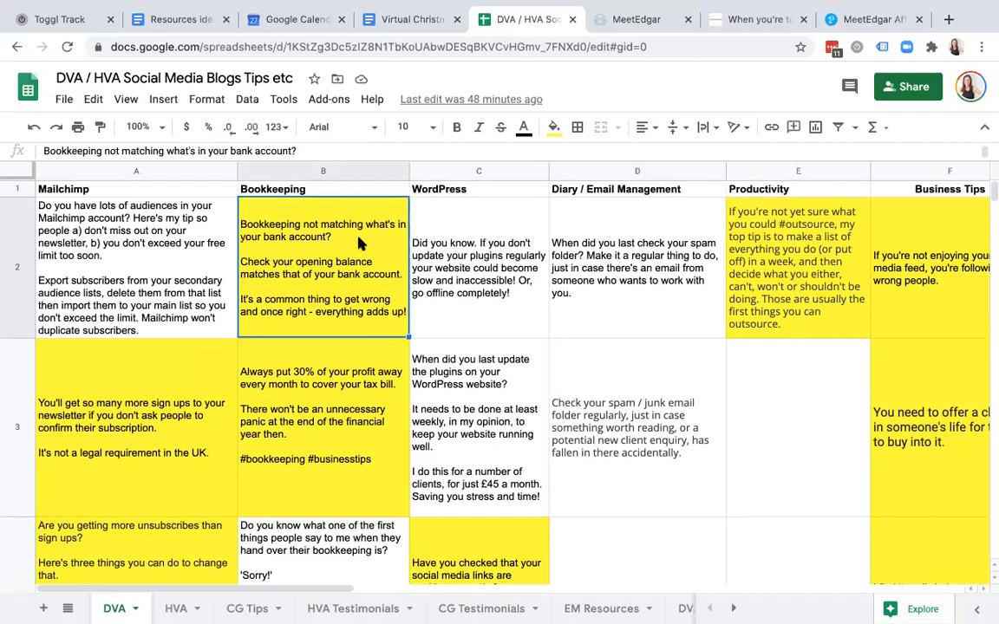
# - Copy the WordPress plugin tip in C2 and start a new MeetEdgar library post
pyautogui.click(527, 249)
pyautogui.hotkey('ctrl', 'c')
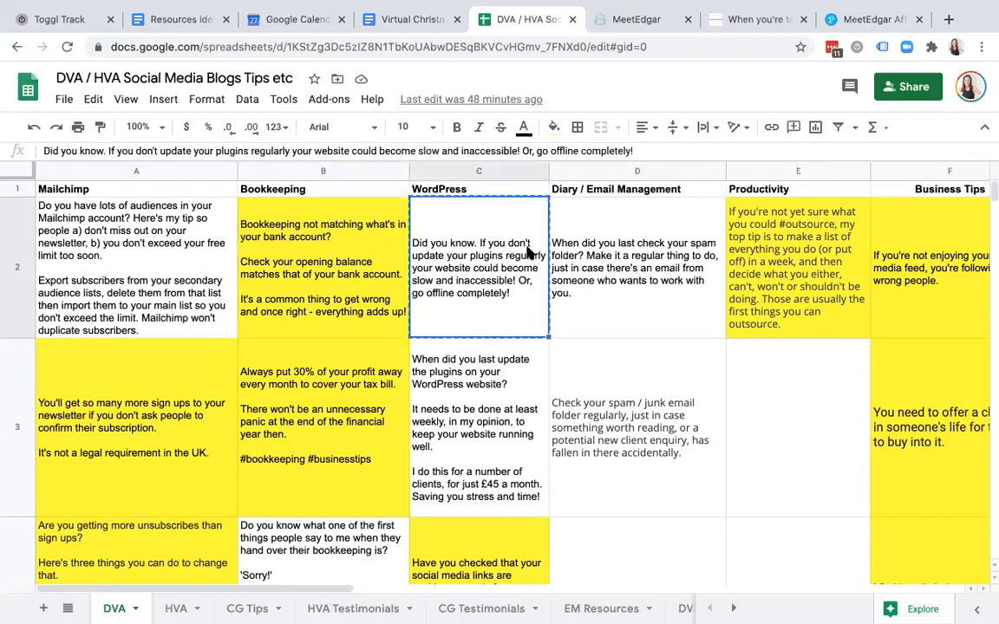
pyautogui.click(641, 19)
pyautogui.click(821, 85)
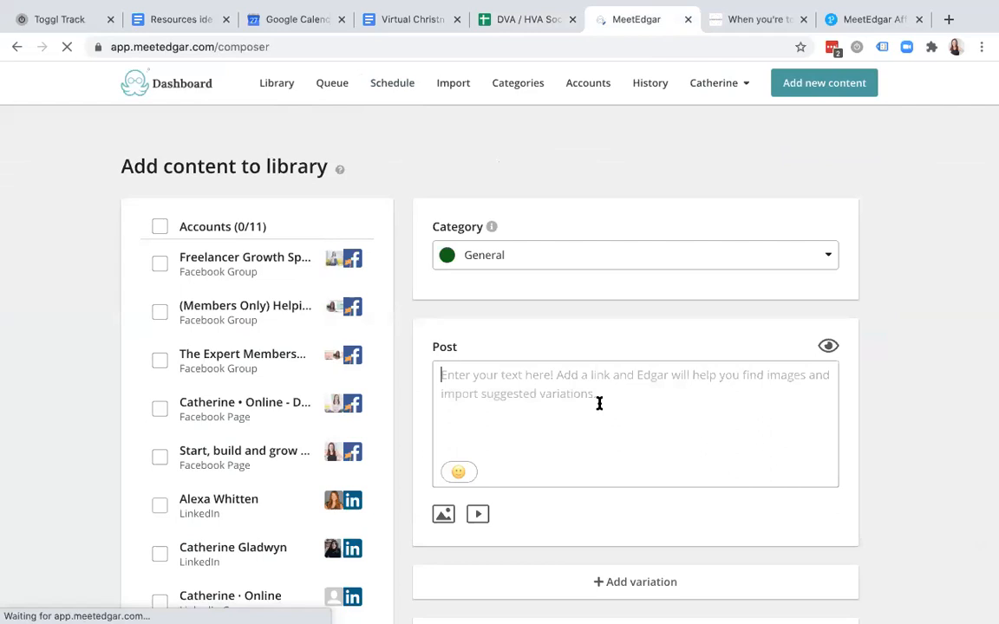
# - Paste the WordPress plugin tip into the post and set its category to DVA Tips
pyautogui.hotkey('ctrl', 'v')
pyautogui.click(619, 256)
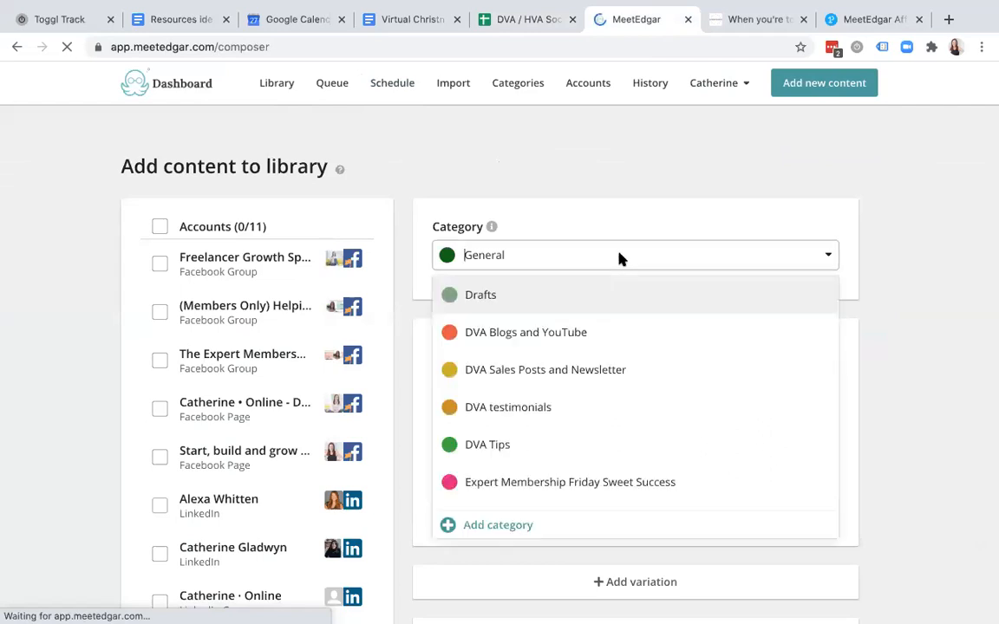
pyautogui.click(520, 444)
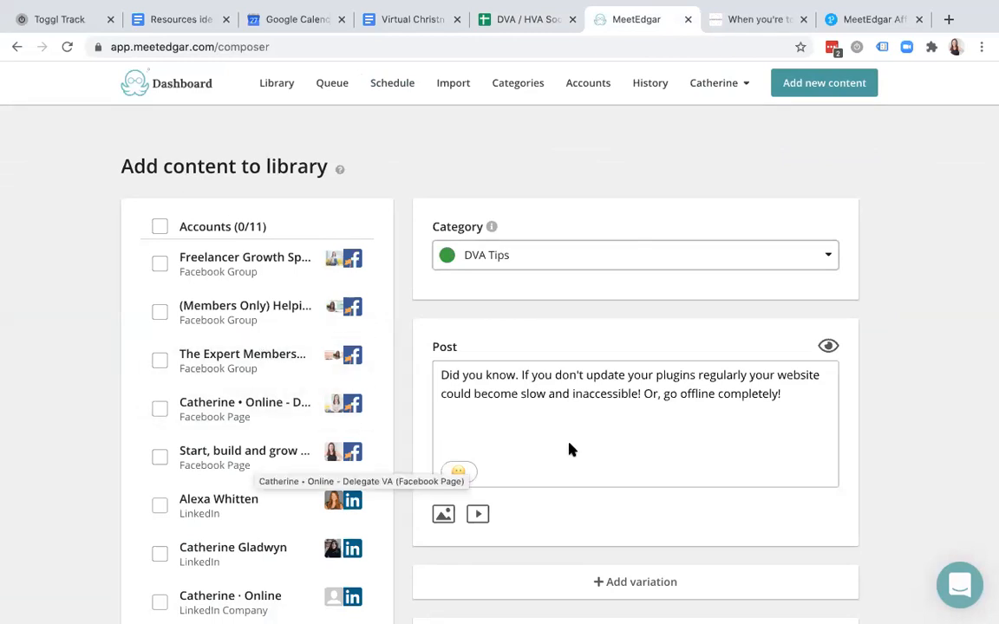
pyautogui.scroll(-5, 569, 450)
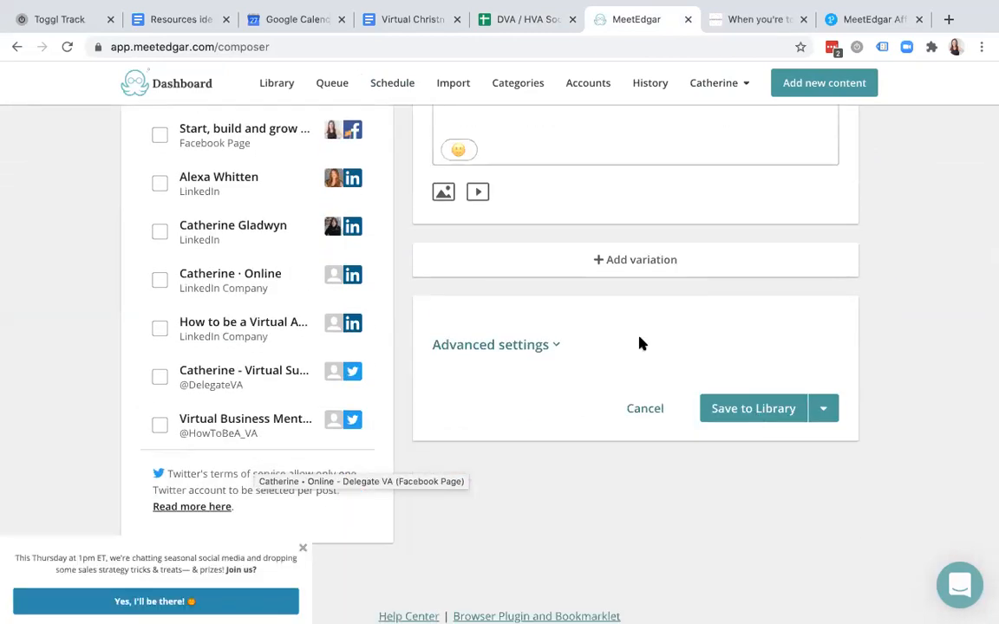
pyautogui.scroll(5, 626, 341)
# - Copy the affiliate referral link from the MeetEdgar affiliates page and return to the post
pyautogui.click(518, 17)
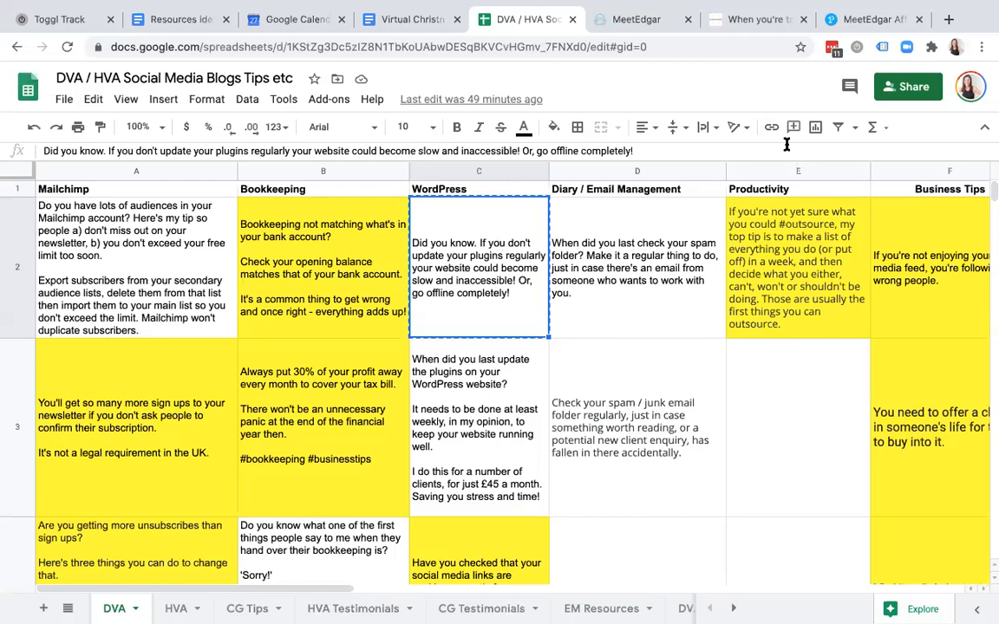
pyautogui.click(874, 19)
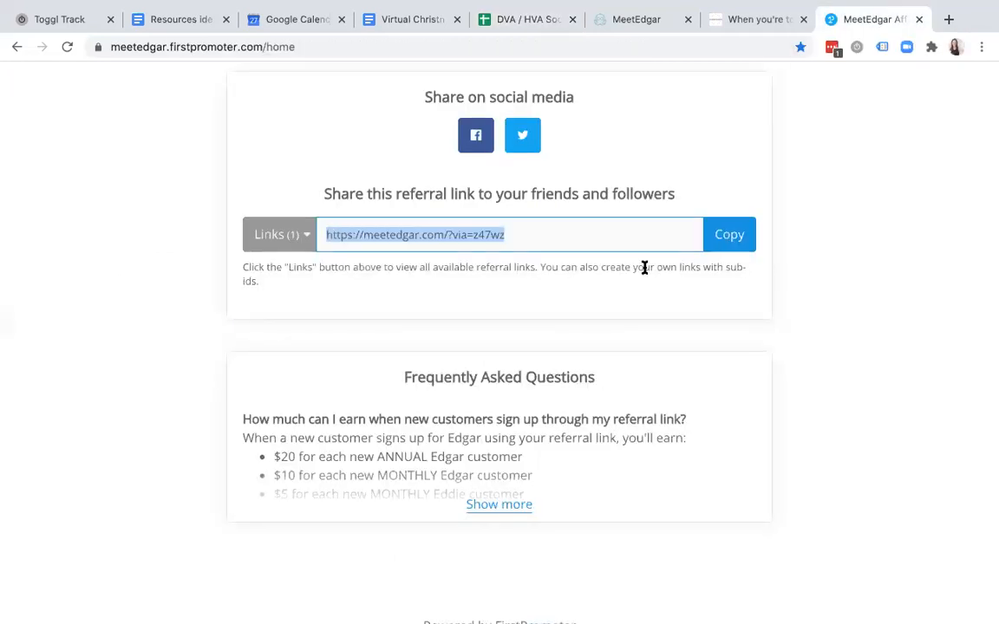
pyautogui.click(734, 235)
pyautogui.click(623, 21)
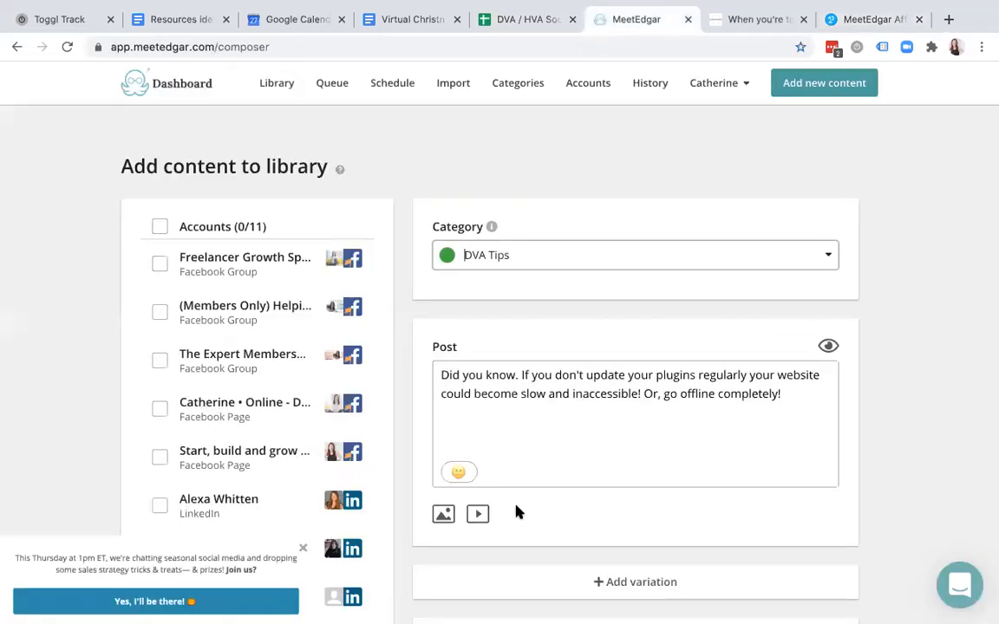